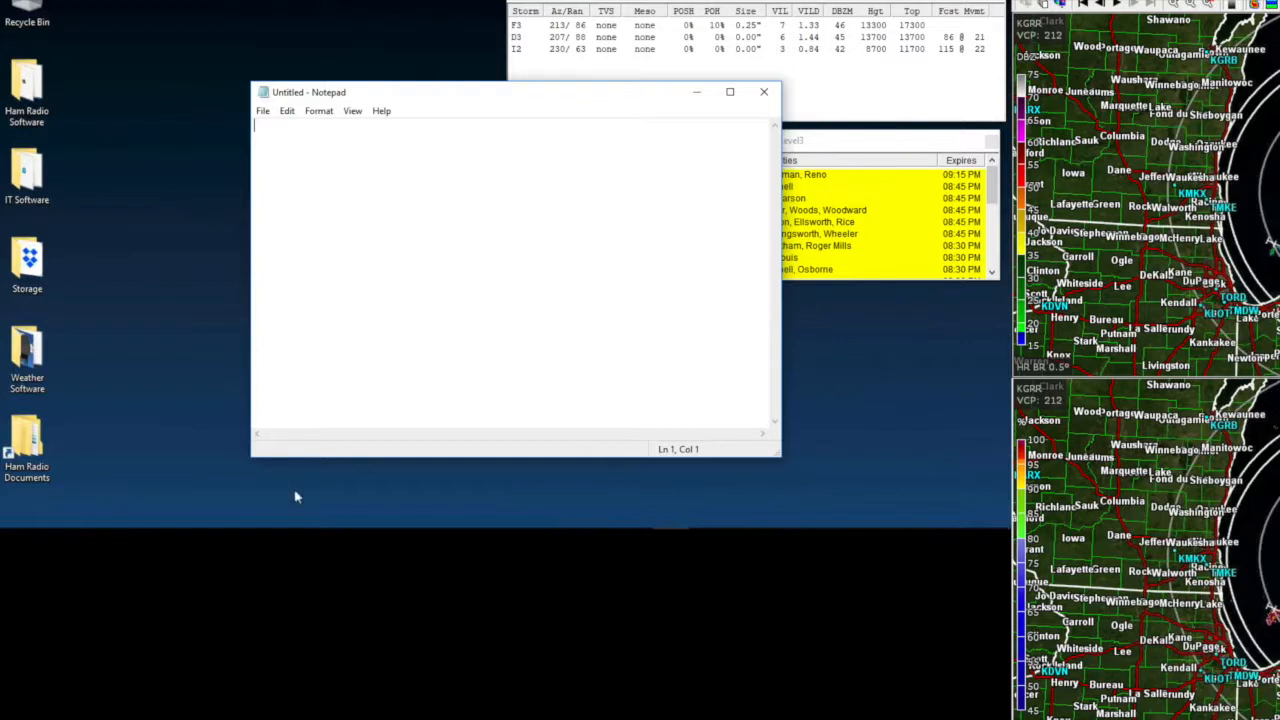
- Bring the CAT7200 PTT Controller window in front of the empty Notepad document
{"action": "mouse_move", "coordinate": [277, 530]}
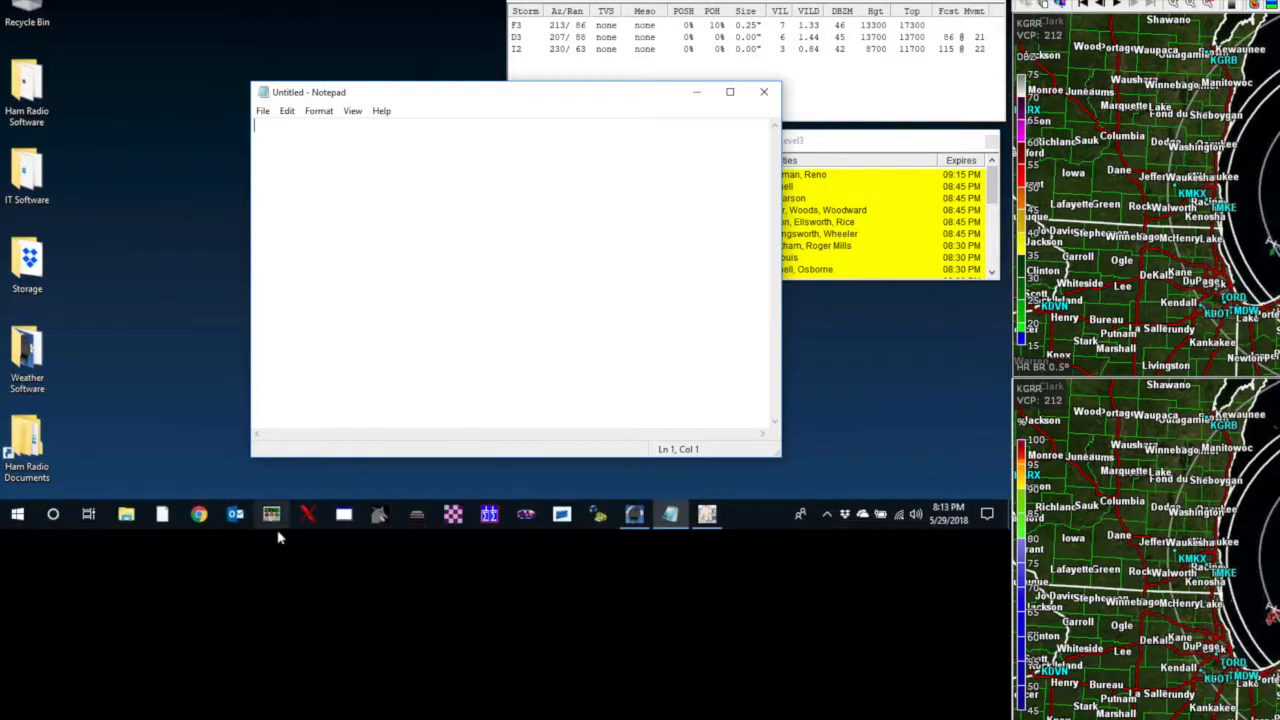
{"action": "left_click", "coordinate": [347, 518]}
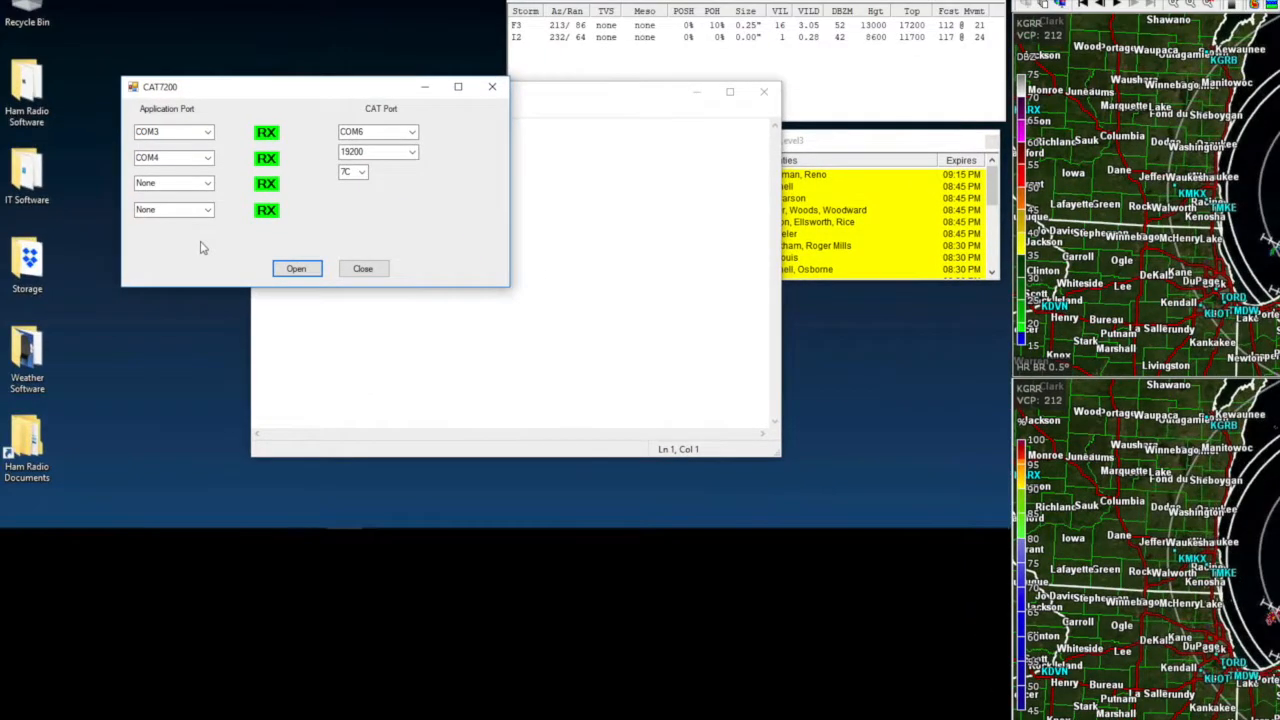
{"action": "left_click", "coordinate": [288, 266]}
{"action": "left_click", "coordinate": [125, 515]}
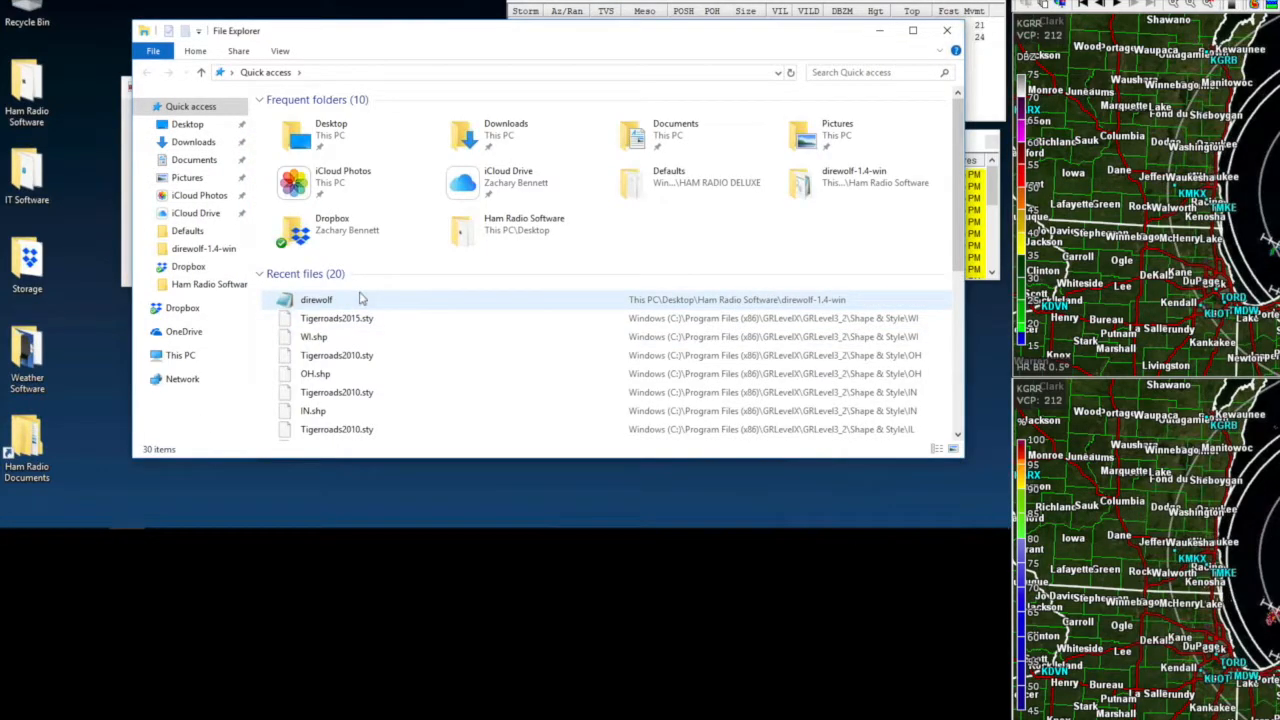
- Browse C:\Program Files (x86)\Ham Radio Software\direwolf-1.4-win and open the direwolf configuration file
{"action": "left_click", "coordinate": [211, 364]}
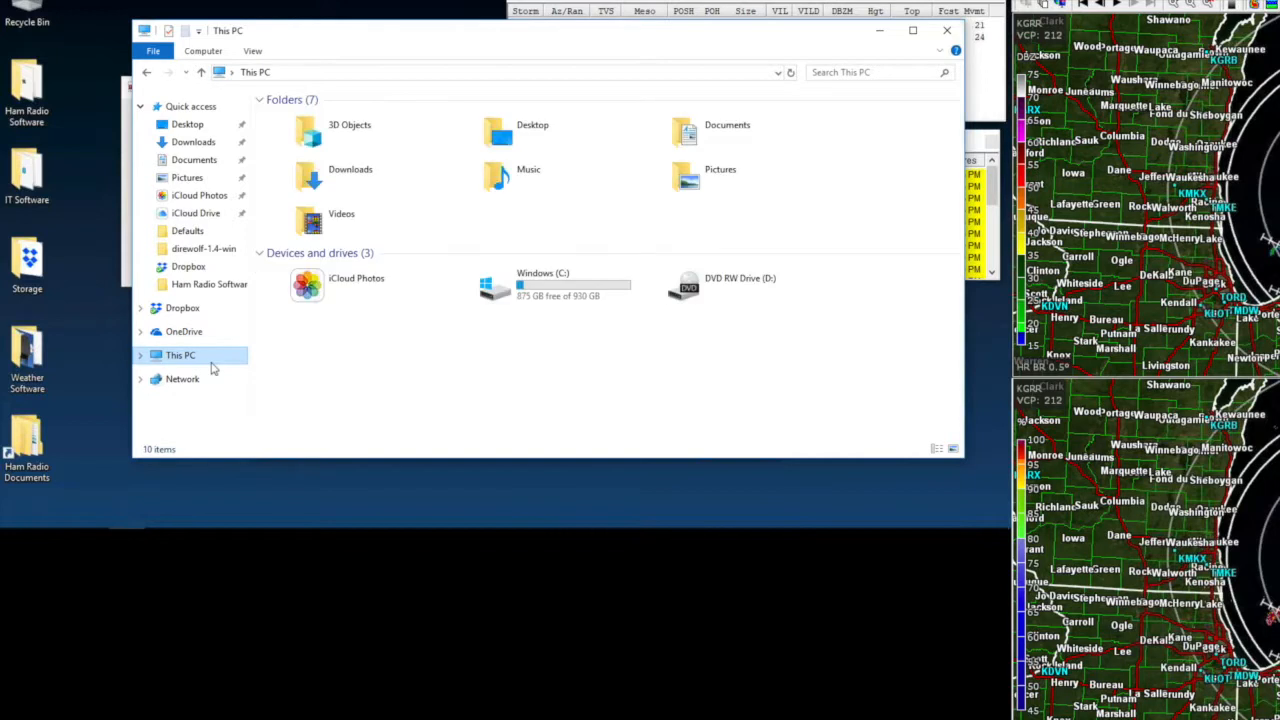
{"action": "double_click", "coordinate": [576, 290]}
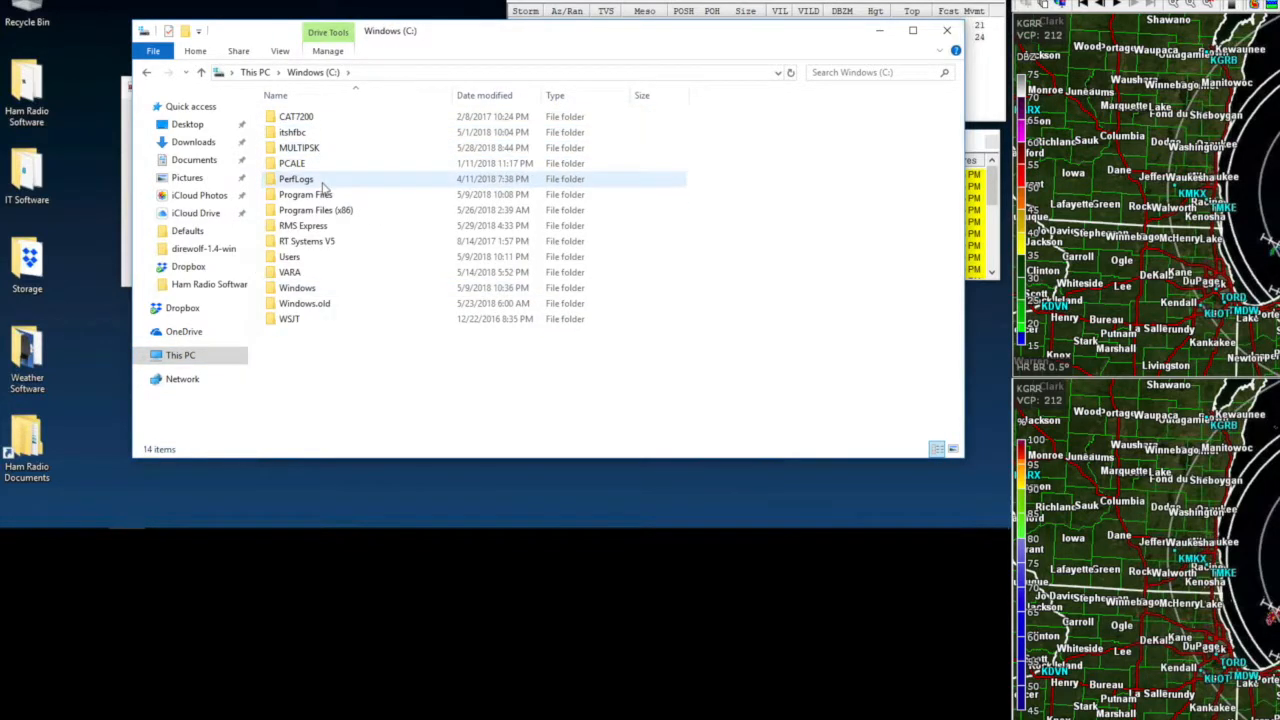
{"action": "left_click", "coordinate": [327, 218]}
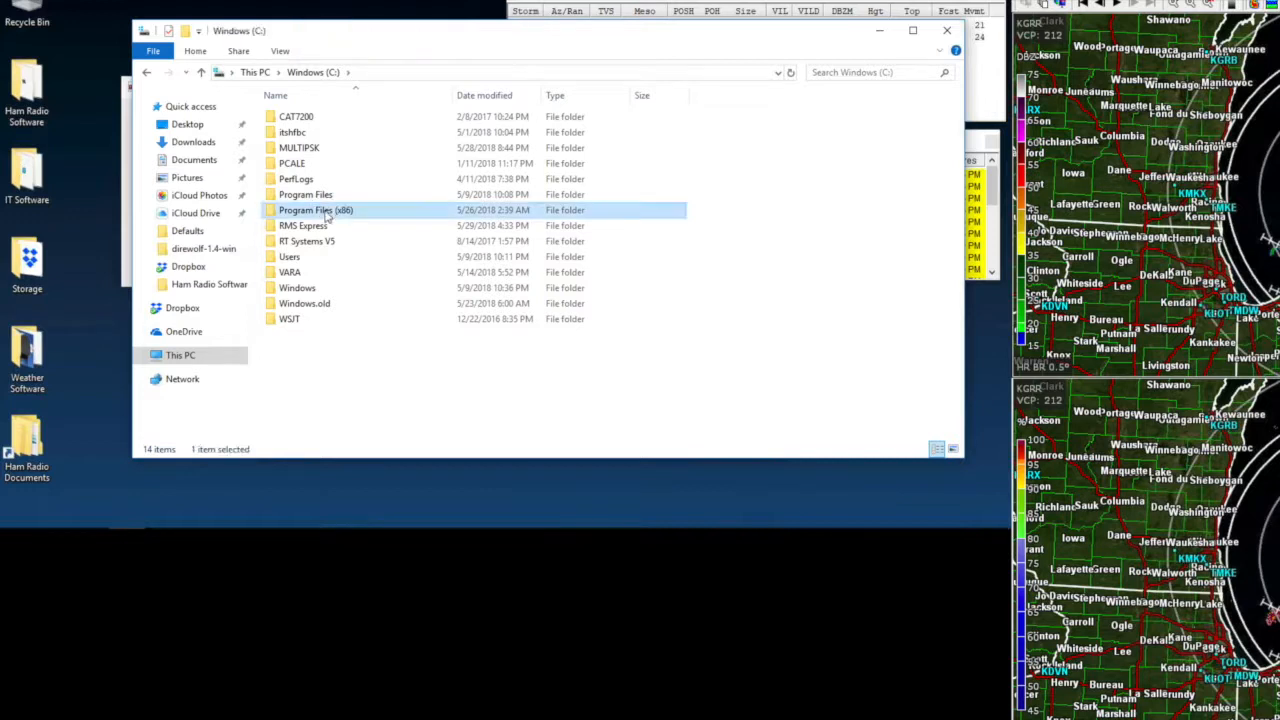
{"action": "left_click", "coordinate": [326, 216]}
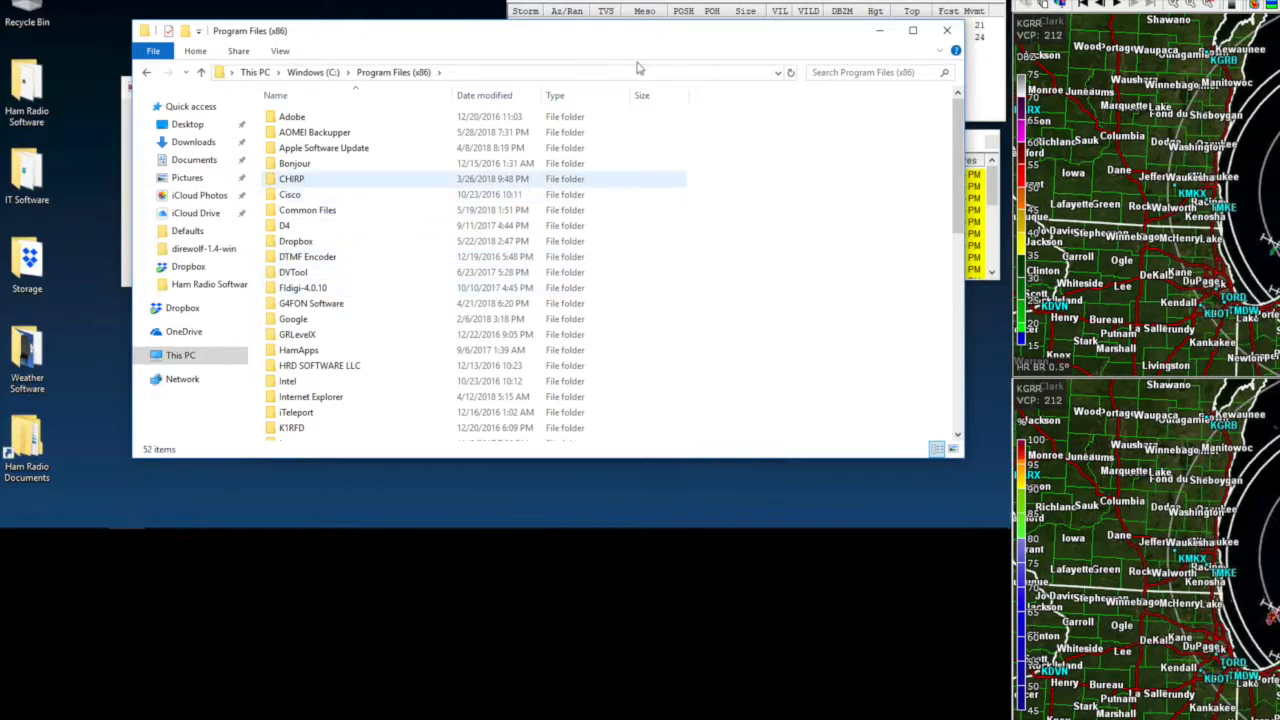
{"action": "left_click", "coordinate": [946, 31]}
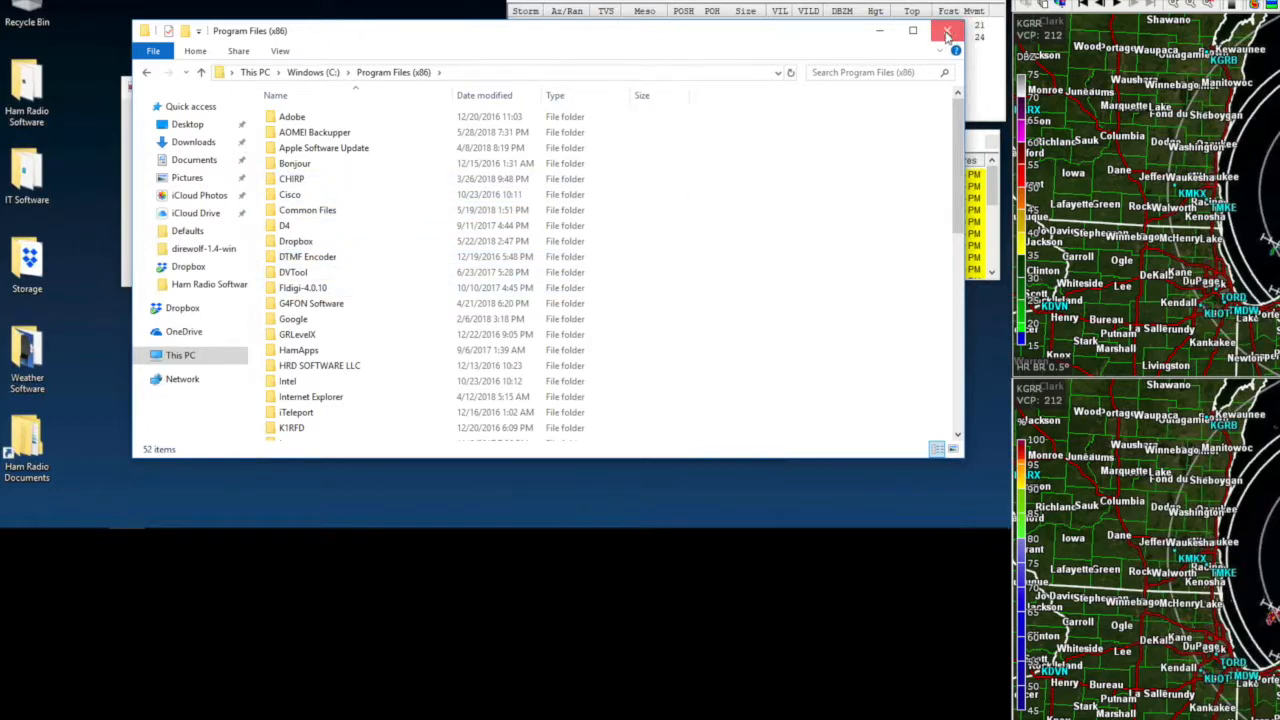
{"action": "double_click", "coordinate": [44, 94]}
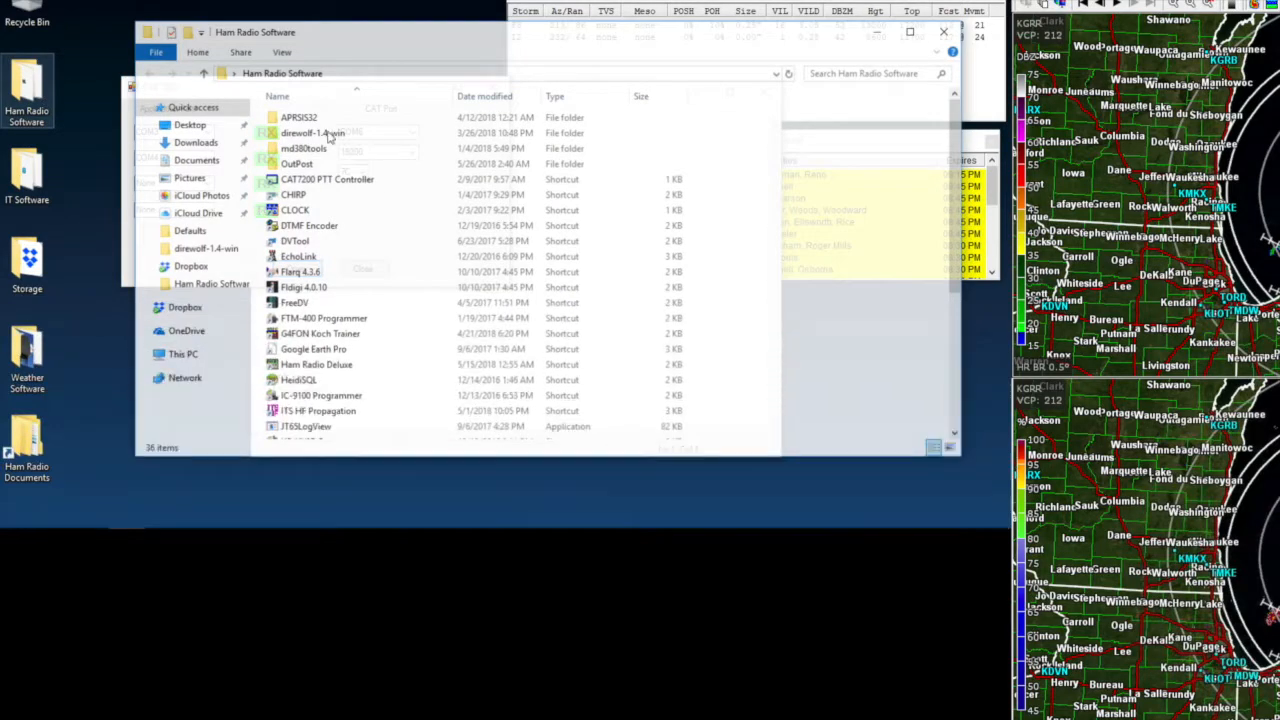
{"action": "double_click", "coordinate": [323, 134]}
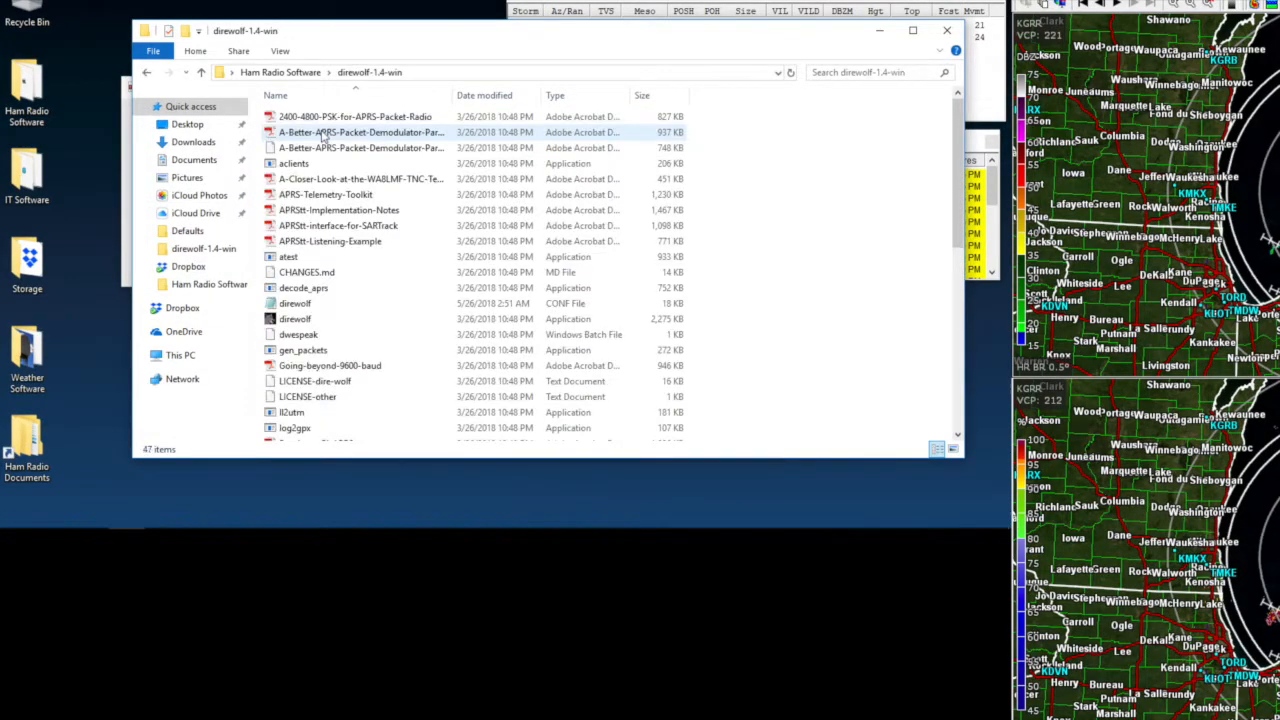
{"action": "double_click", "coordinate": [297, 307]}
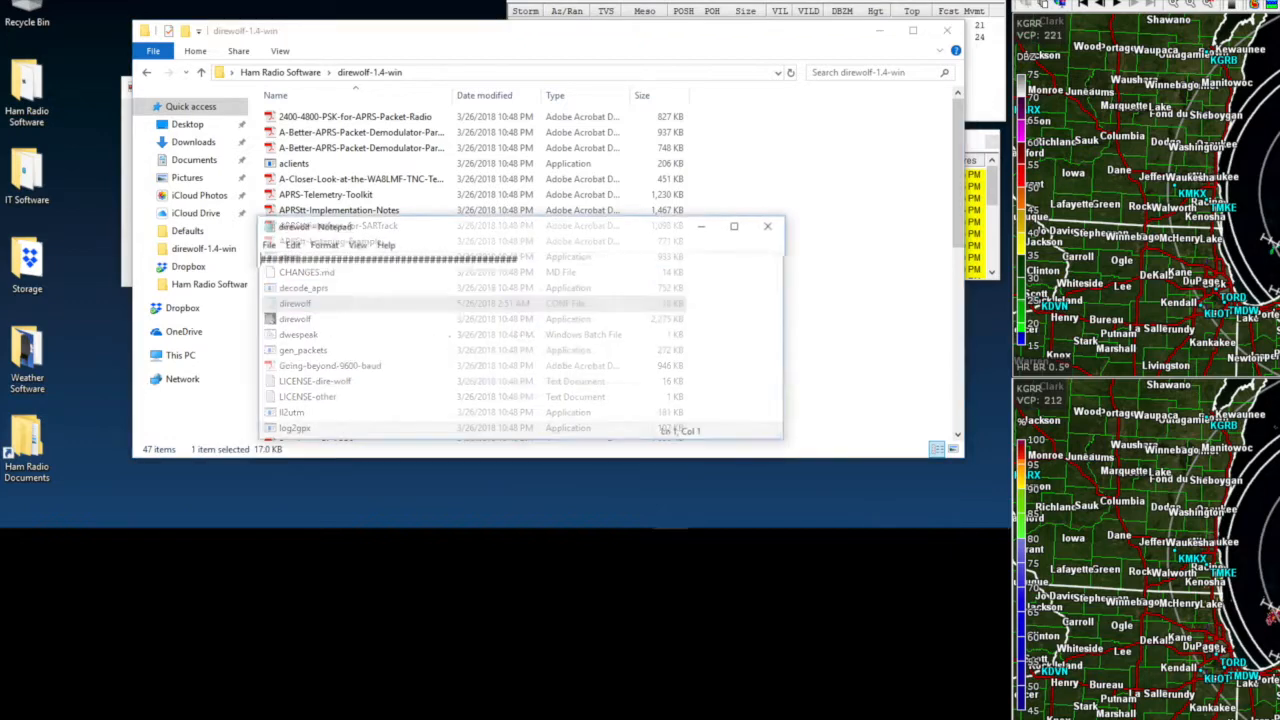
{"action": "left_click", "coordinate": [737, 225]}
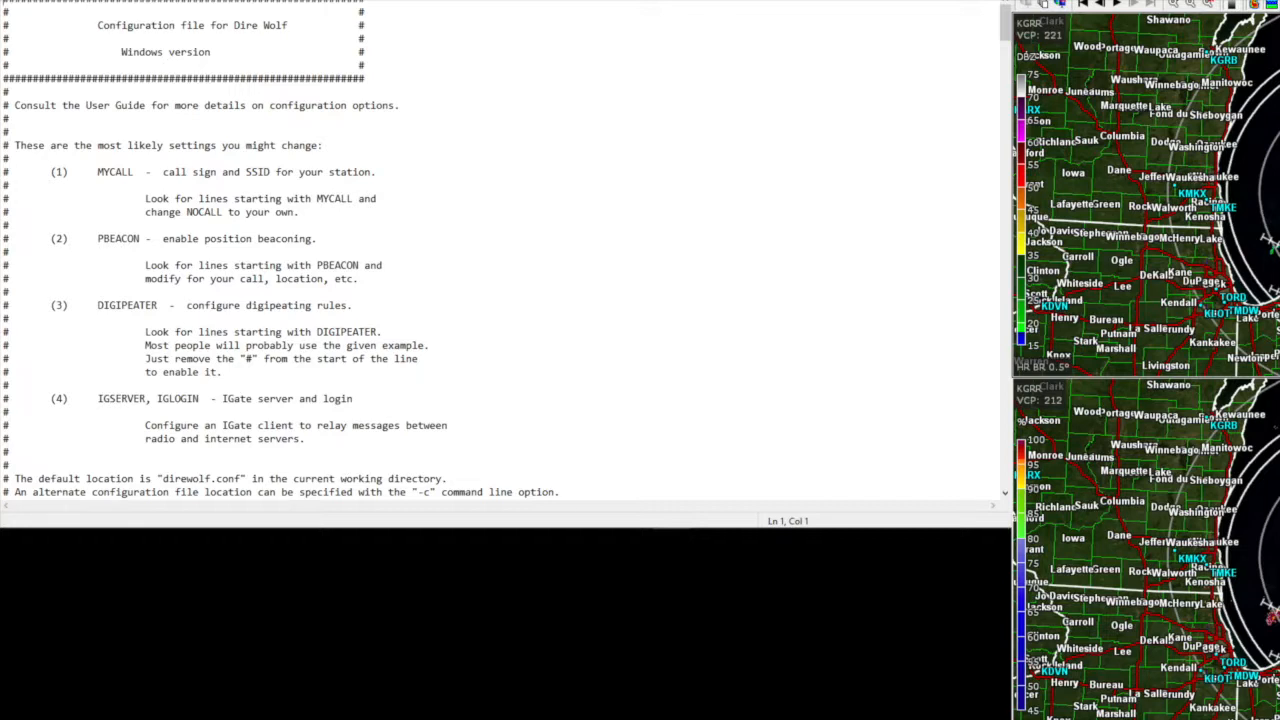
{"action": "scroll", "coordinate": [507, 249], "scroll_direction": "down", "scroll_amount": 9}
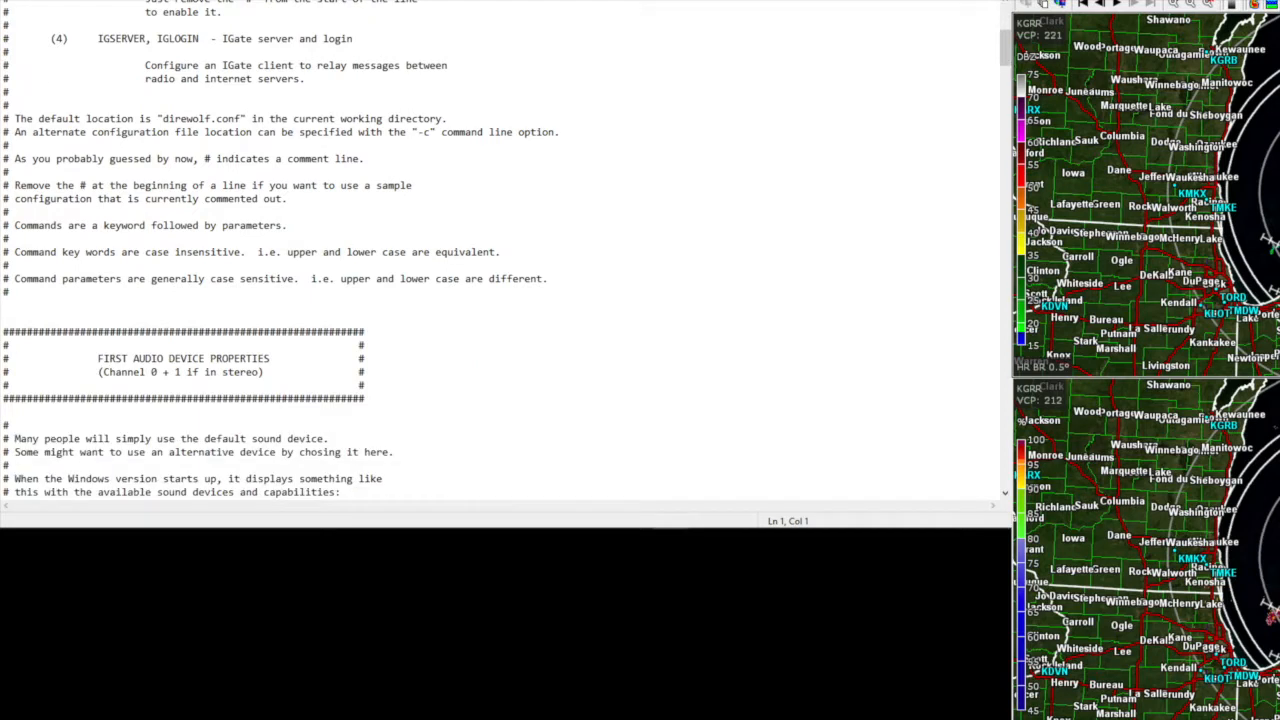
{"action": "scroll", "coordinate": [507, 249], "scroll_direction": "down", "scroll_amount": 1}
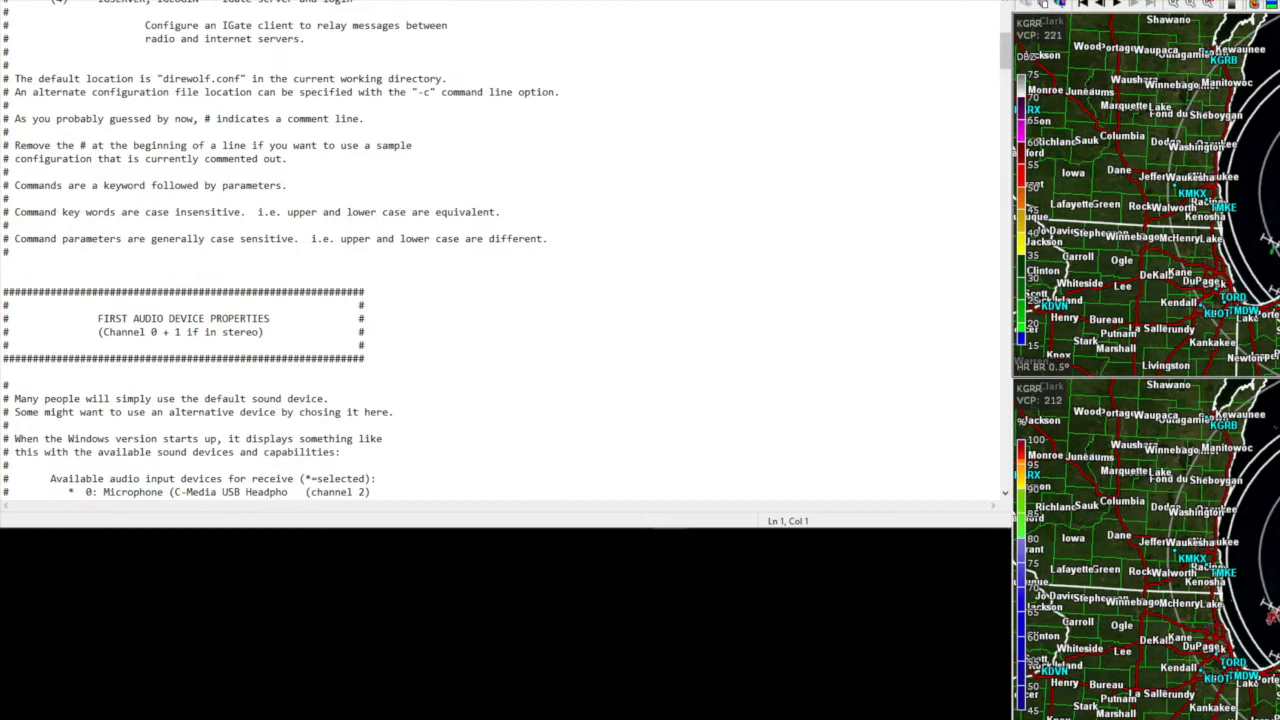
{"action": "scroll", "coordinate": [500, 250], "scroll_direction": "down", "scroll_amount": 8}
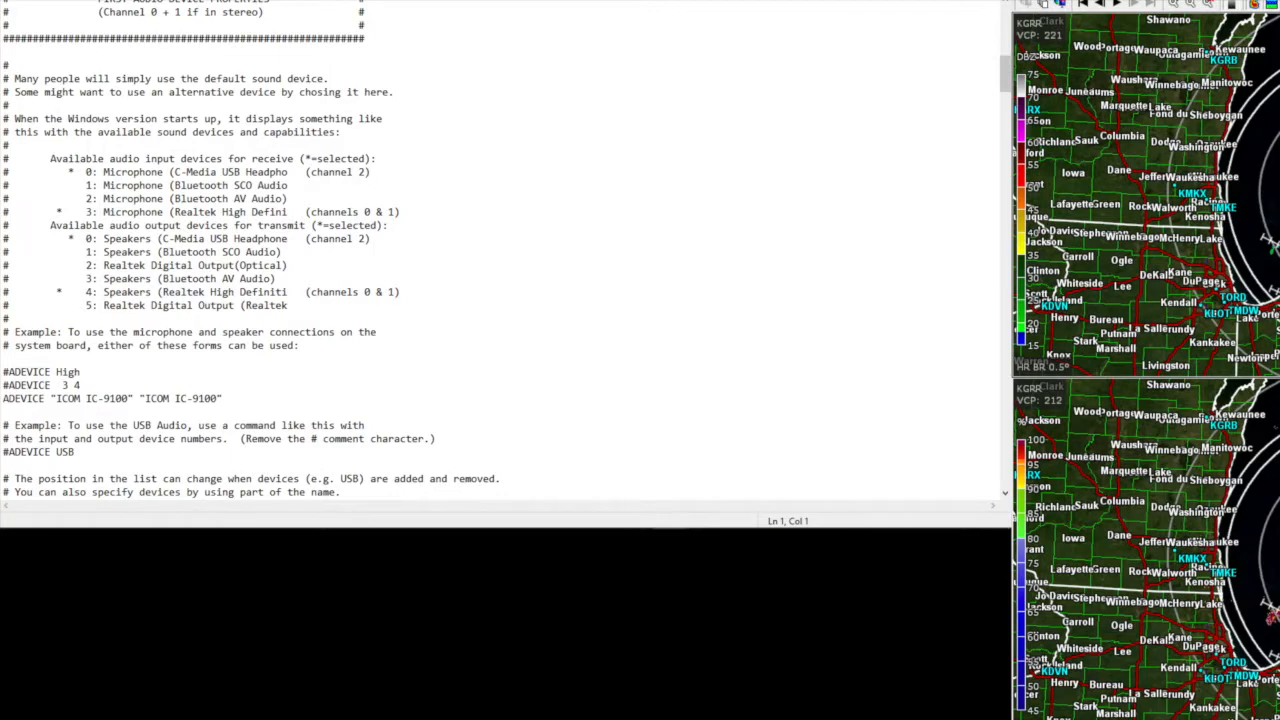
{"action": "scroll", "coordinate": [500, 250], "scroll_direction": "down", "scroll_amount": 4}
{"action": "scroll", "coordinate": [500, 250], "scroll_direction": "down", "scroll_amount": 7}
{"action": "scroll", "coordinate": [500, 250], "scroll_direction": "down", "scroll_amount": 11}
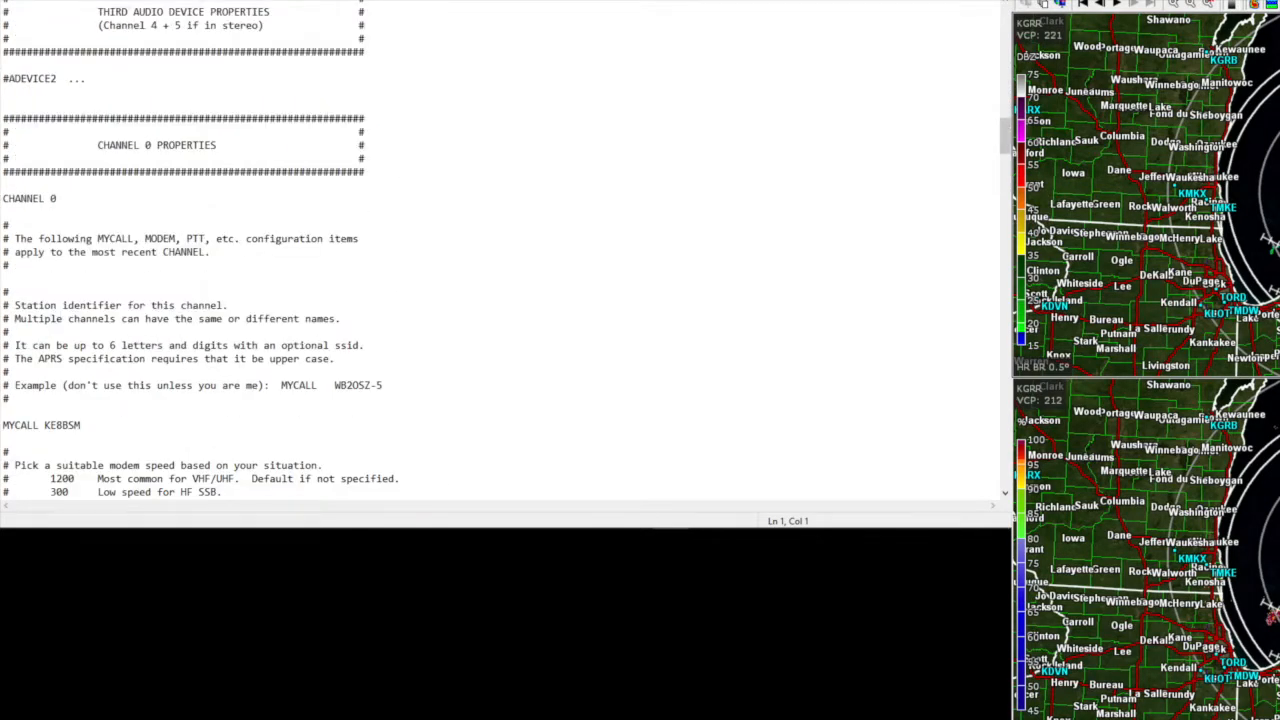
{"action": "scroll", "coordinate": [500, 250], "scroll_direction": "down", "scroll_amount": 11}
{"action": "scroll", "coordinate": [500, 250], "scroll_direction": "down", "scroll_amount": 7}
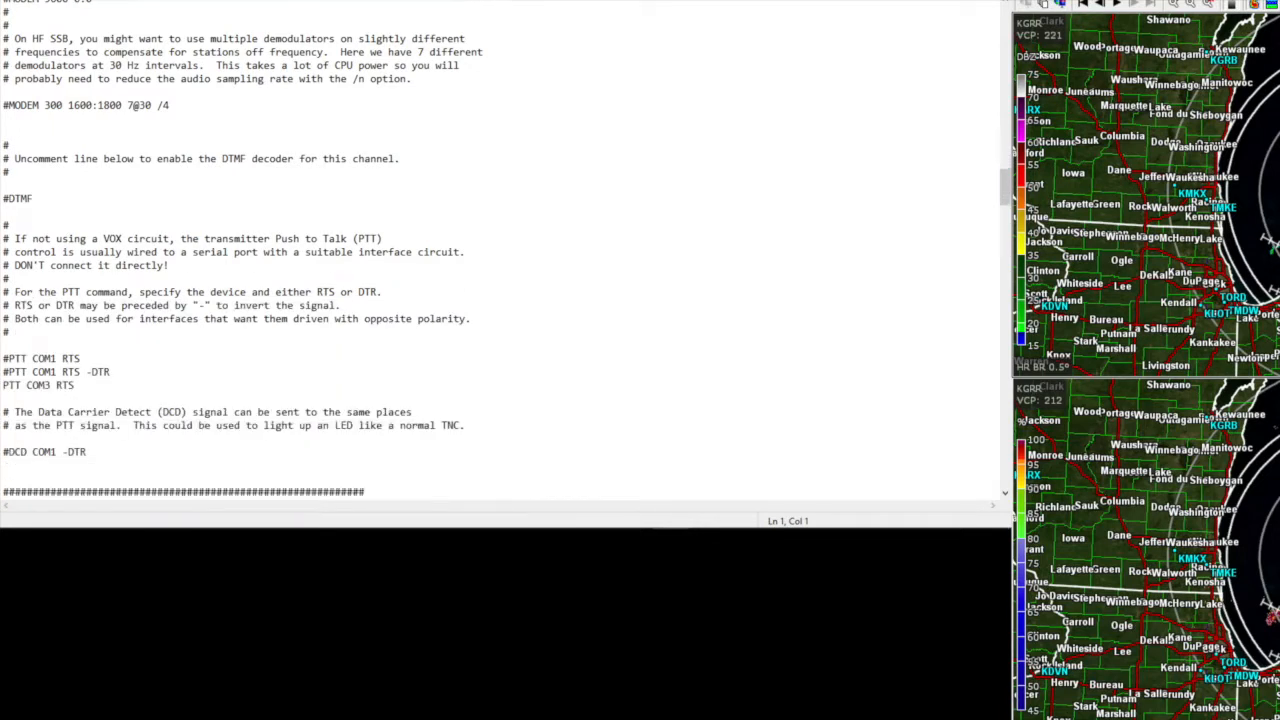
{"action": "scroll", "coordinate": [500, 250], "scroll_direction": "down", "scroll_amount": 10}
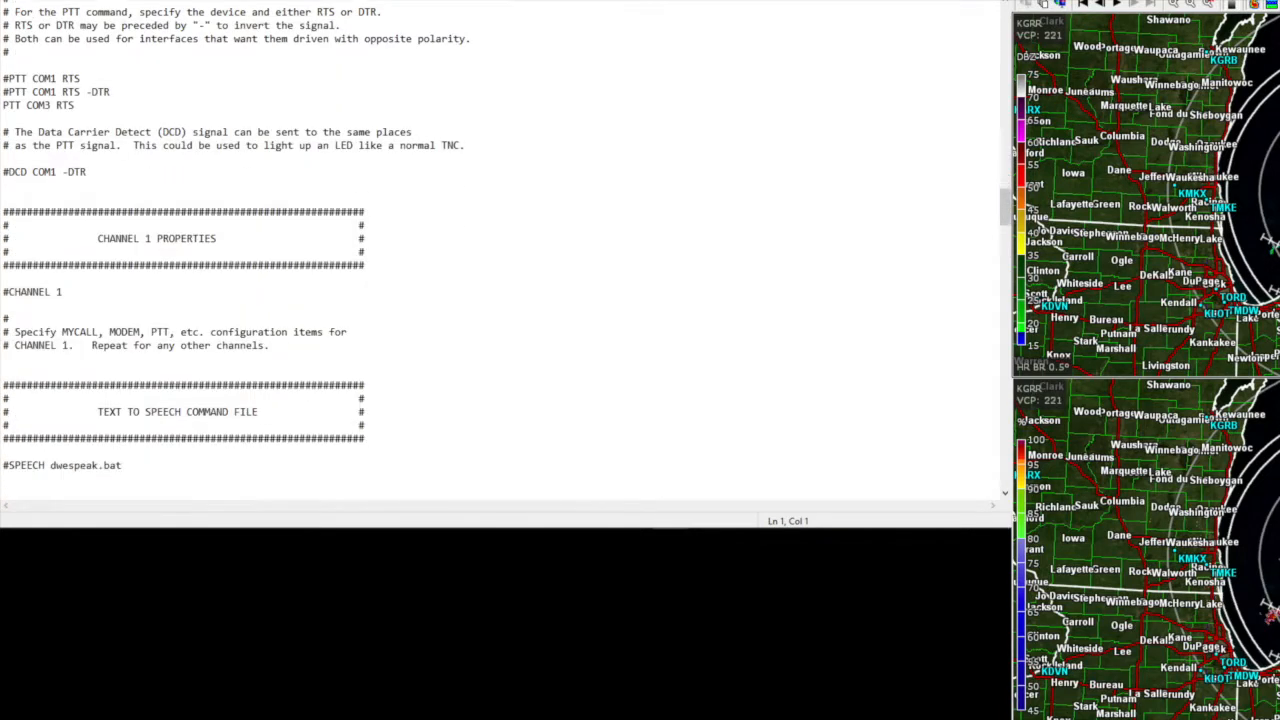
{"action": "scroll", "coordinate": [500, 250], "scroll_direction": "down", "scroll_amount": 10}
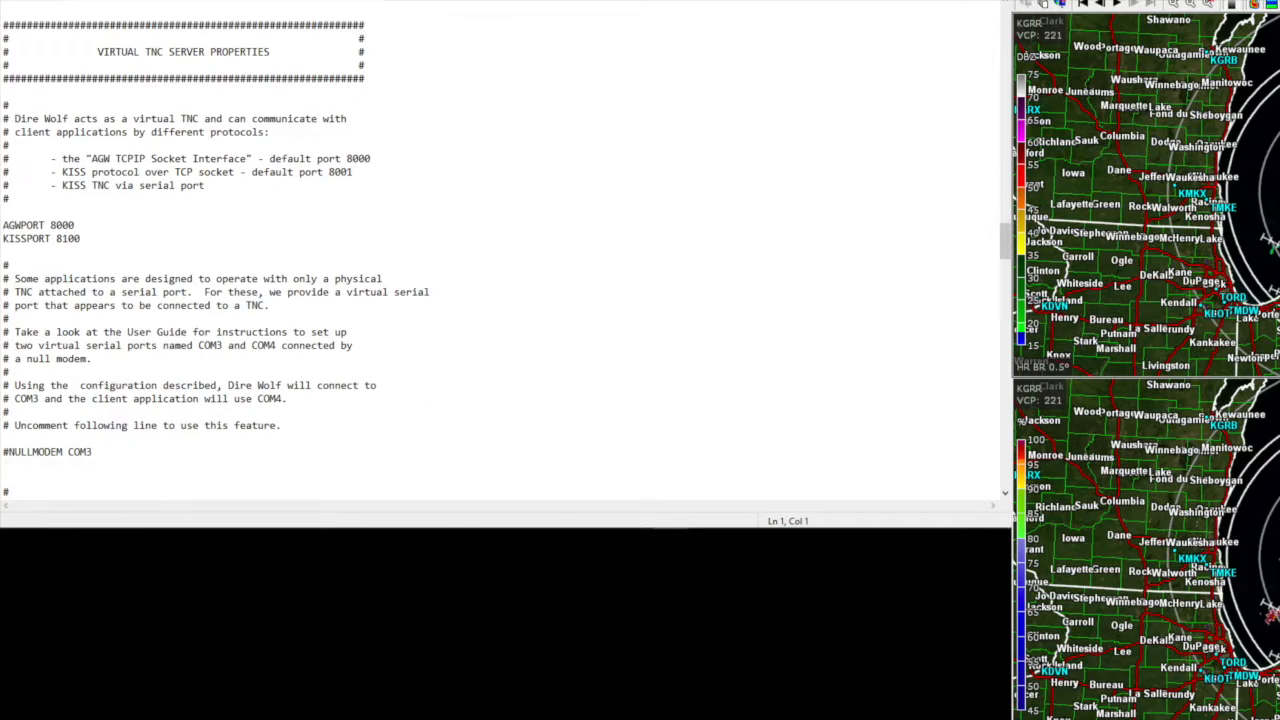
{"action": "scroll", "coordinate": [500, 250], "scroll_direction": "down", "scroll_amount": 10}
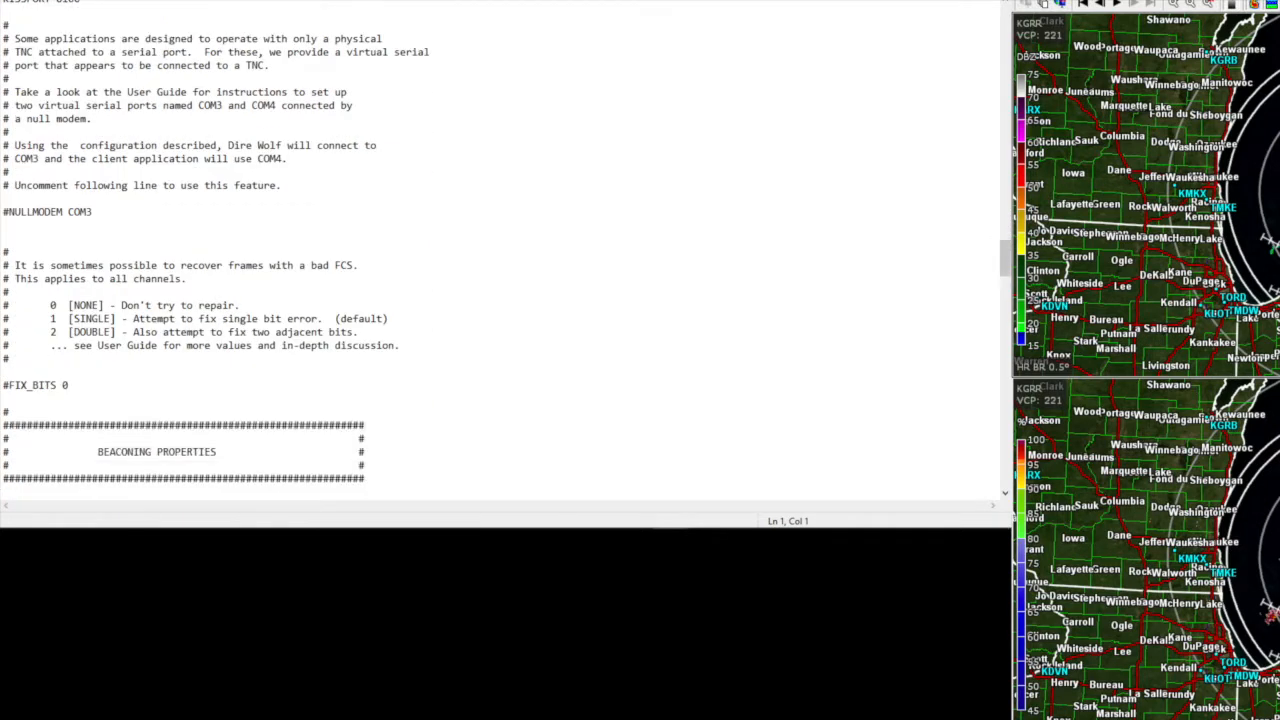
{"action": "scroll", "coordinate": [500, 250], "scroll_direction": "down", "scroll_amount": 7}
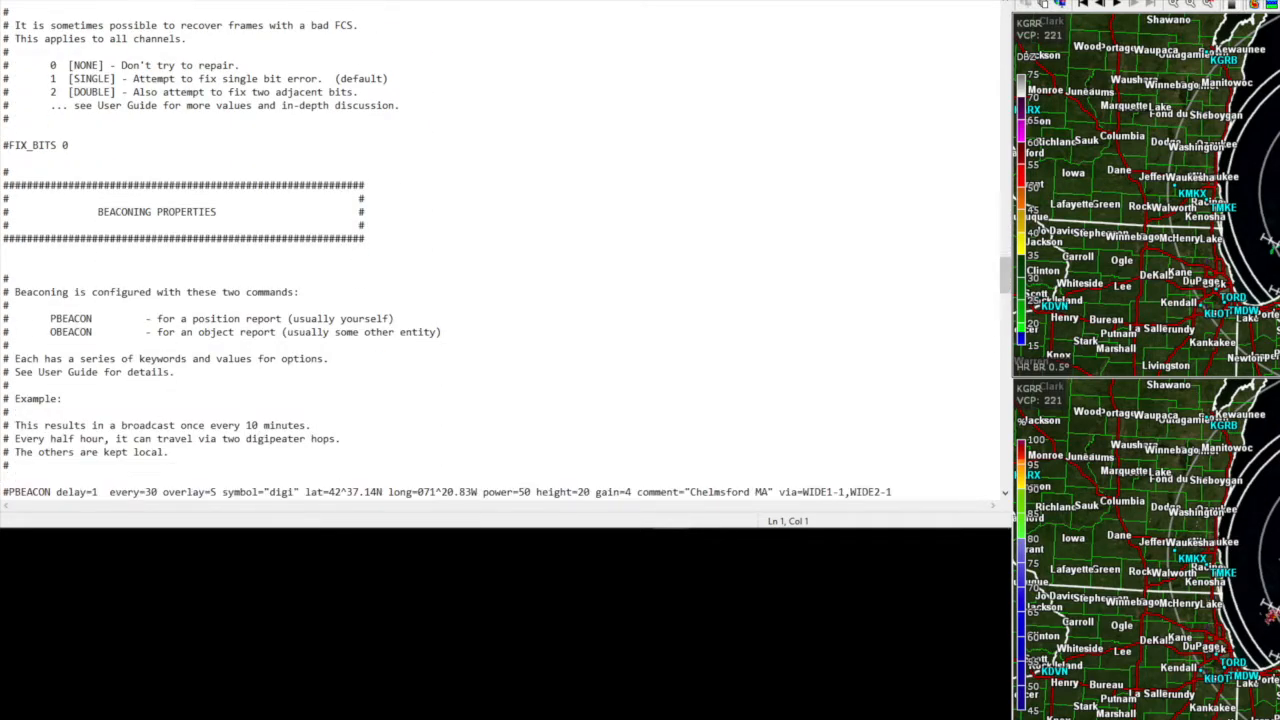
{"action": "scroll", "coordinate": [500, 250], "scroll_direction": "down", "scroll_amount": 10}
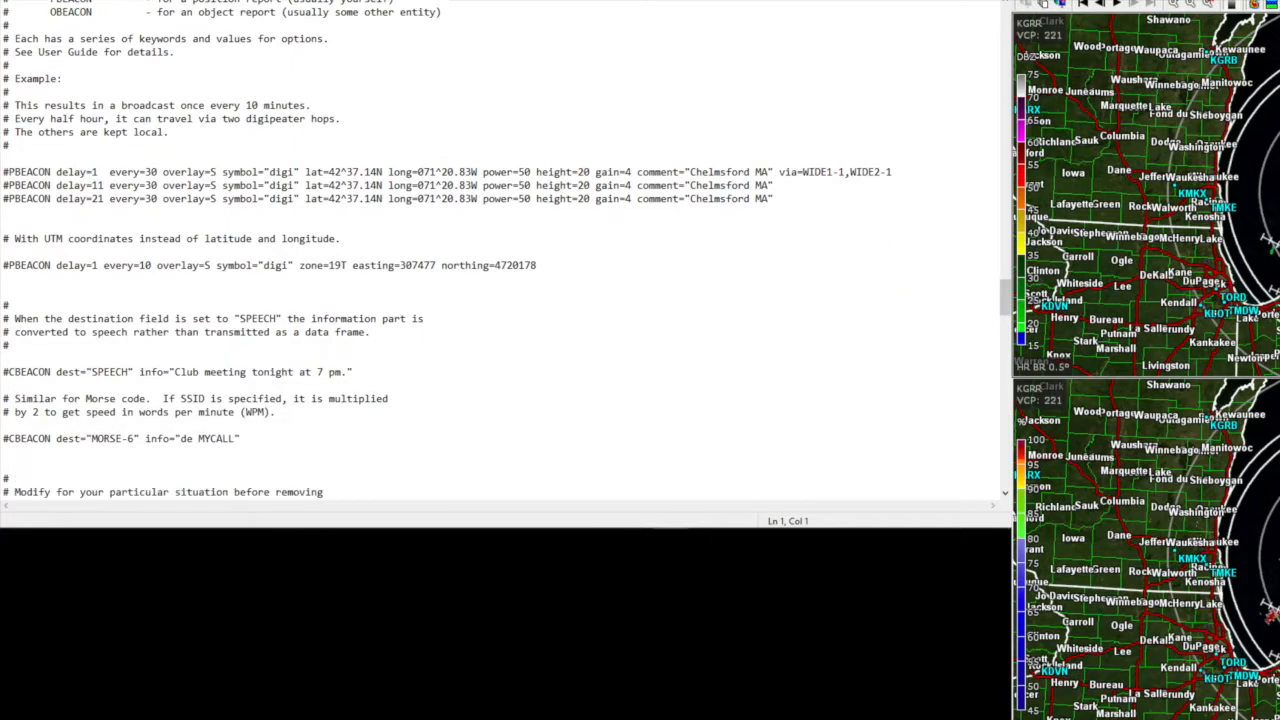
{"action": "scroll", "coordinate": [500, 250], "scroll_direction": "down", "scroll_amount": 7}
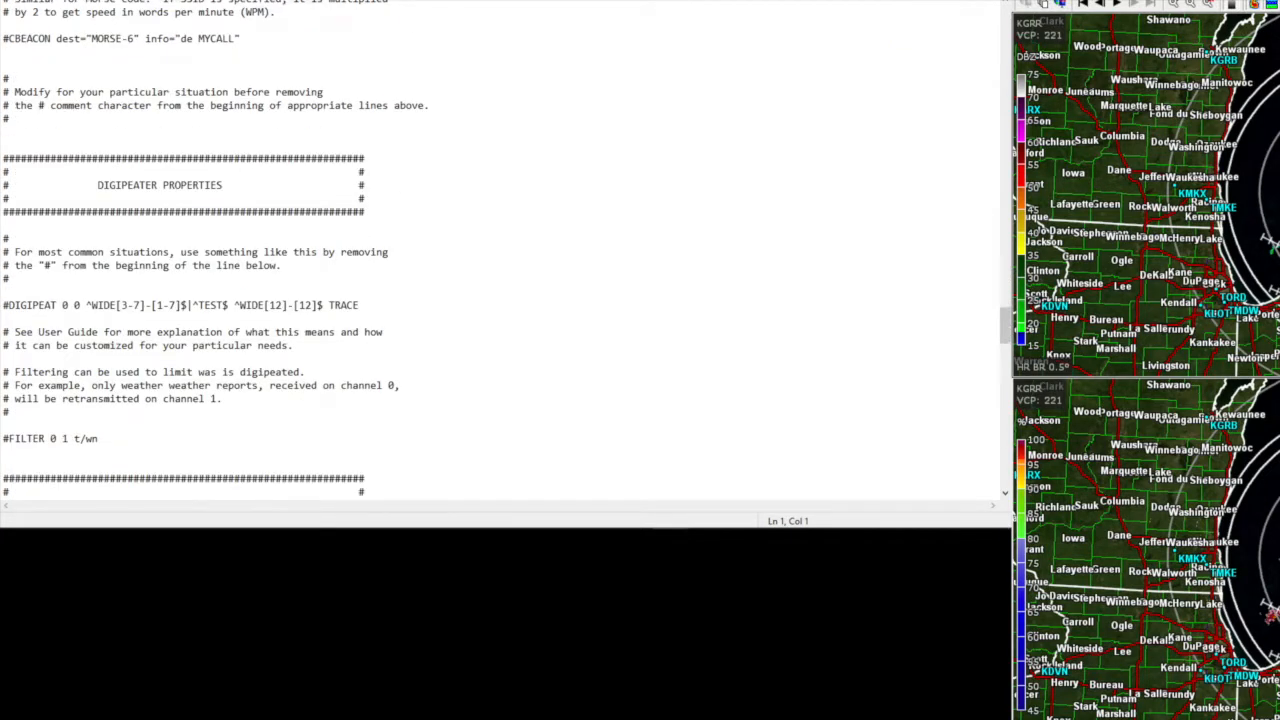
{"action": "scroll", "coordinate": [500, 250], "scroll_direction": "down", "scroll_amount": 13}
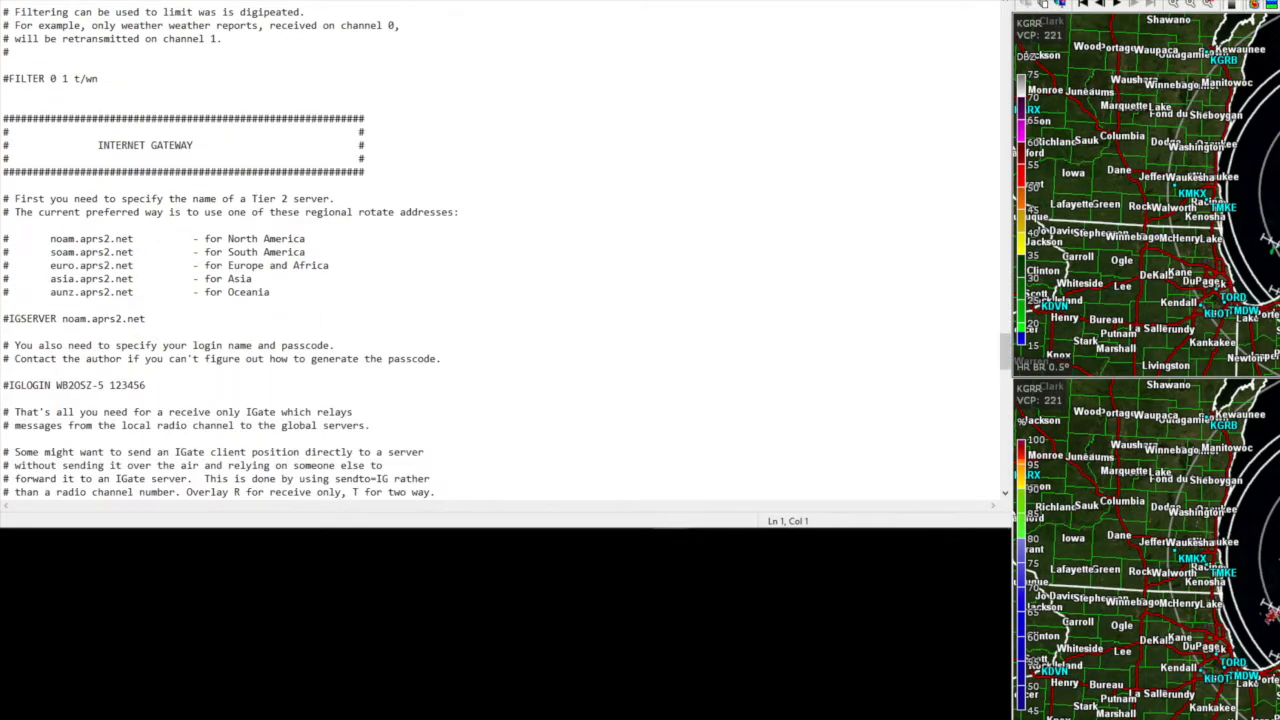
{"action": "scroll", "coordinate": [500, 250], "scroll_direction": "down", "scroll_amount": 10}
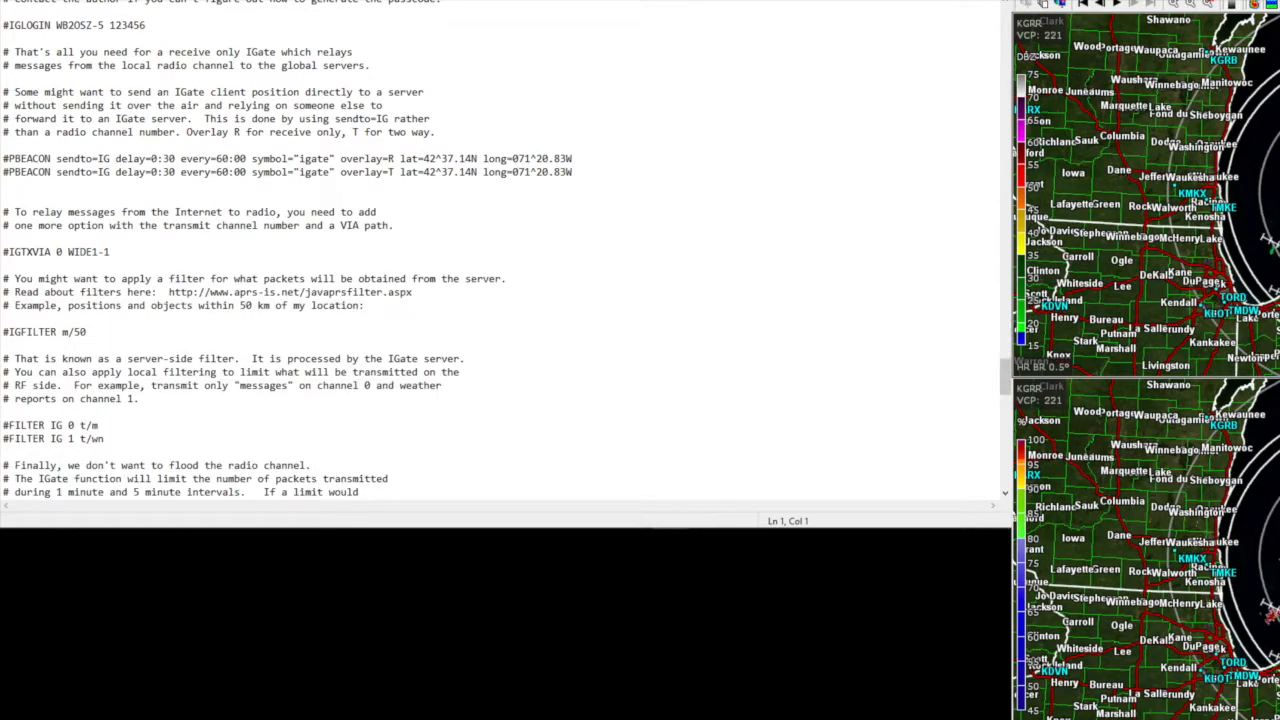
{"action": "scroll", "coordinate": [500, 250], "scroll_direction": "down", "scroll_amount": 4}
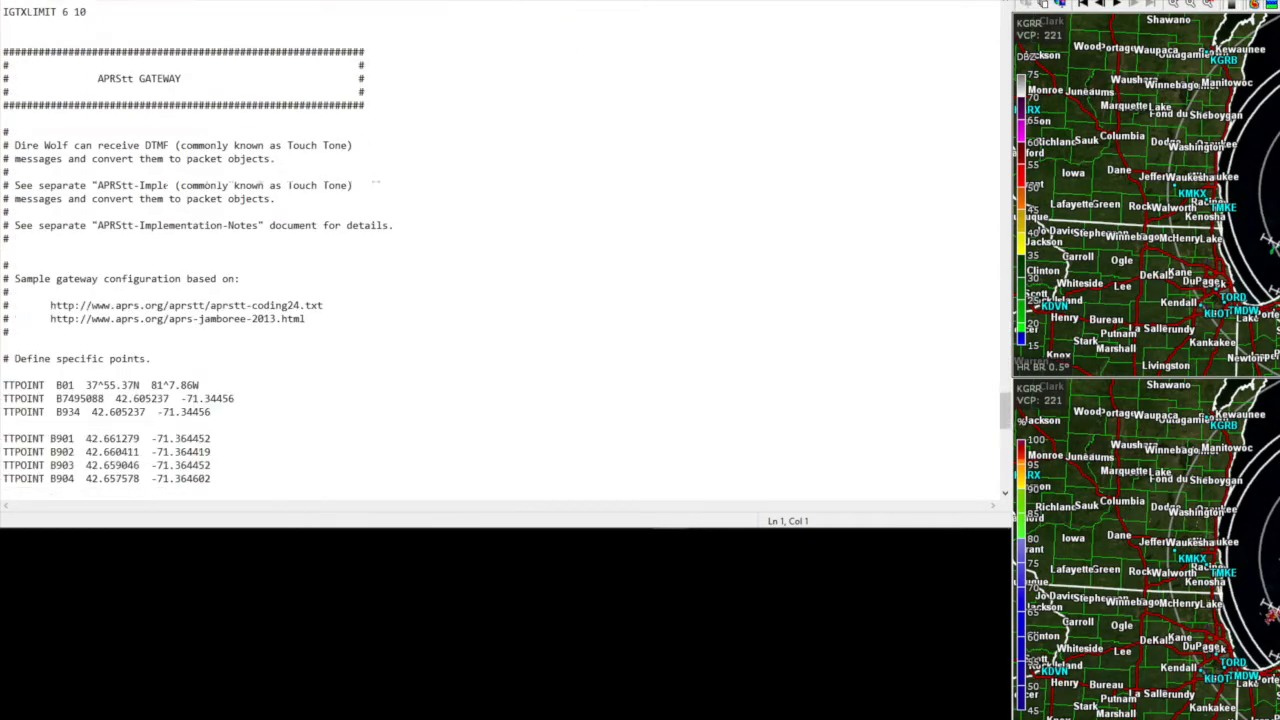
{"action": "scroll", "coordinate": [500, 250], "scroll_direction": "up", "scroll_amount": 20}
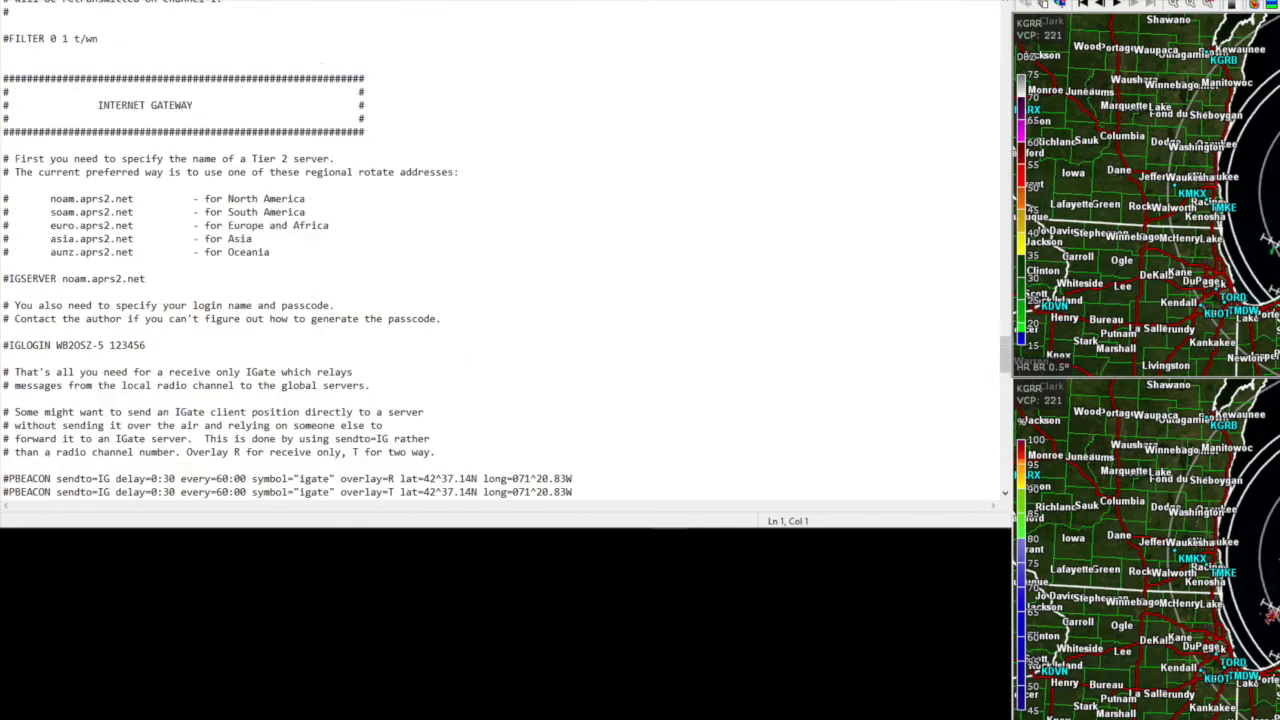
{"action": "scroll", "coordinate": [500, 250], "scroll_direction": "up", "scroll_amount": 20}
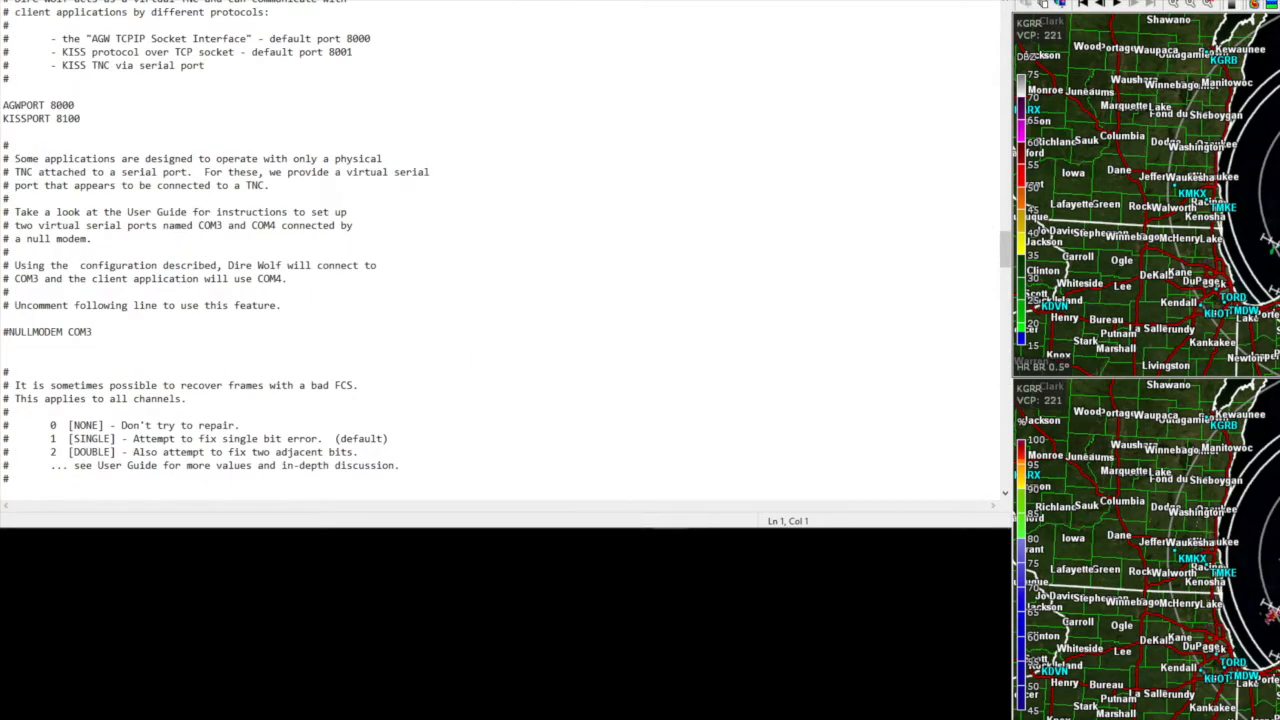
{"action": "scroll", "coordinate": [500, 250], "scroll_direction": "up", "scroll_amount": 20}
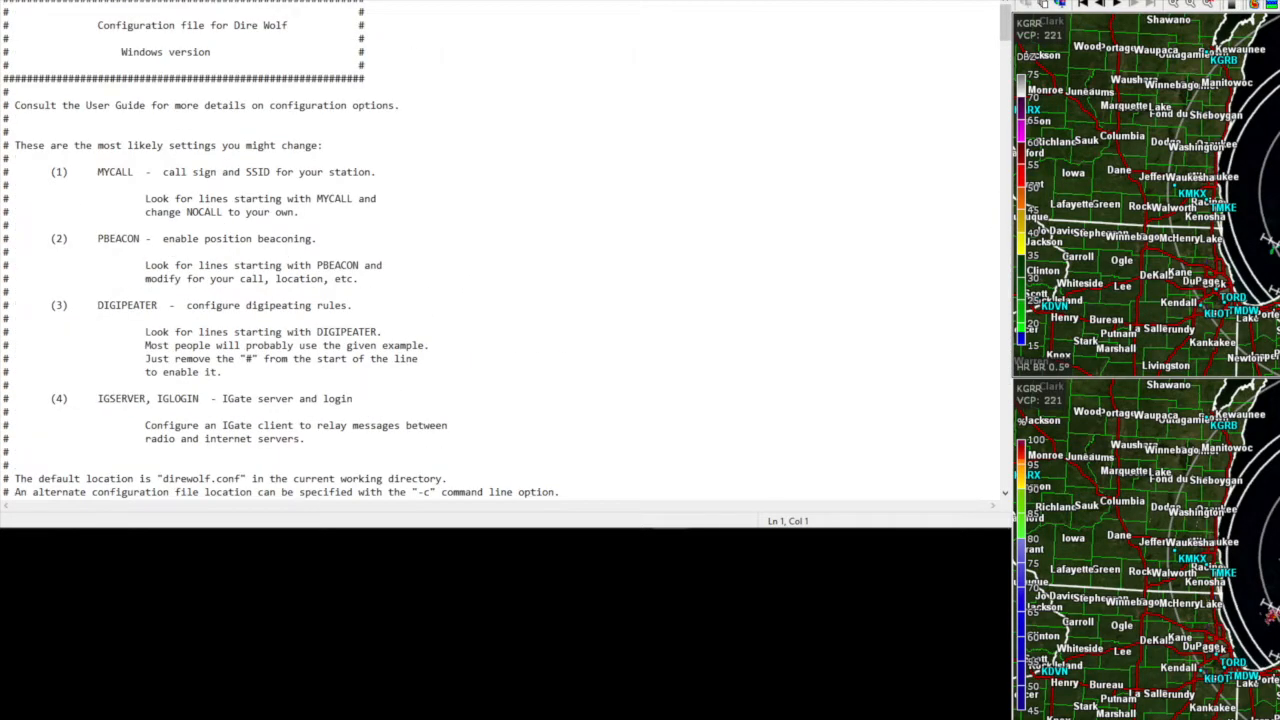
{"action": "scroll", "coordinate": [500, 250], "scroll_direction": "down", "scroll_amount": 7}
{"action": "scroll", "coordinate": [500, 250], "scroll_direction": "up", "scroll_amount": 7}
{"action": "scroll", "coordinate": [507, 249], "scroll_direction": "down", "scroll_amount": 14}
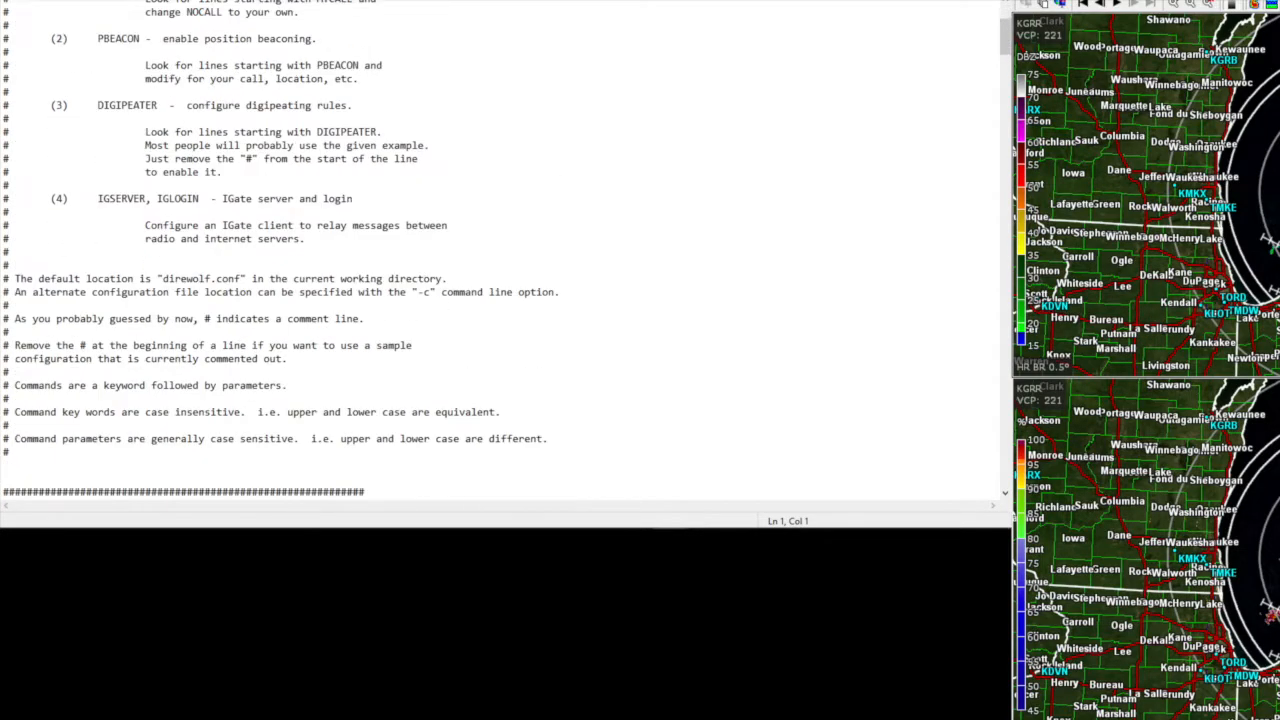
{"action": "scroll", "coordinate": [500, 250], "scroll_direction": "down", "scroll_amount": 6}
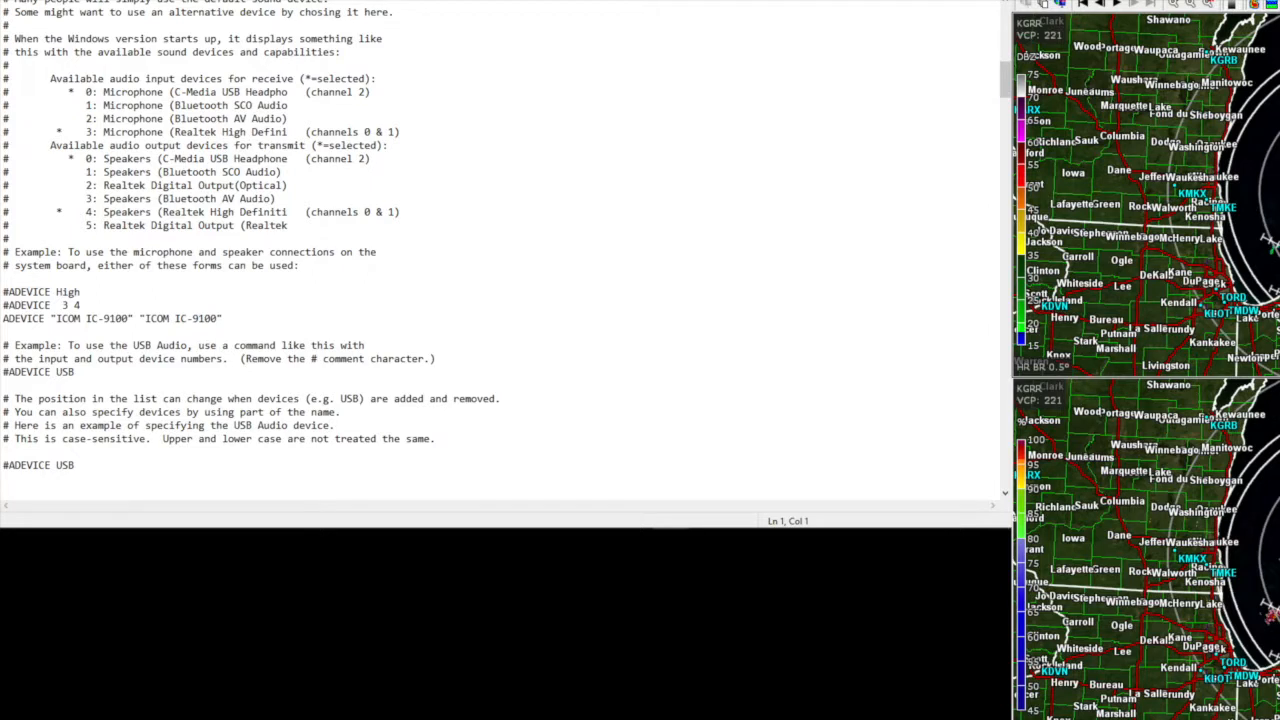
{"action": "scroll", "coordinate": [500, 250], "scroll_direction": "down", "scroll_amount": 10}
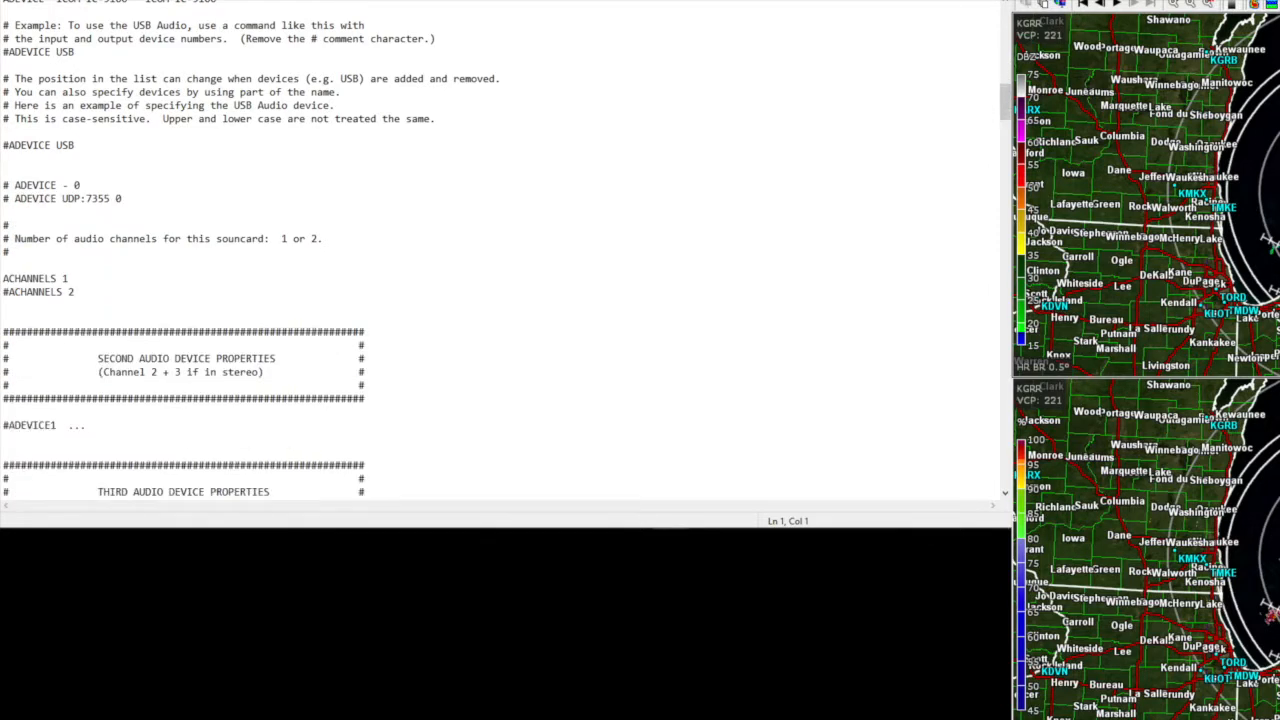
{"action": "scroll", "coordinate": [500, 250], "scroll_direction": "down", "scroll_amount": 7}
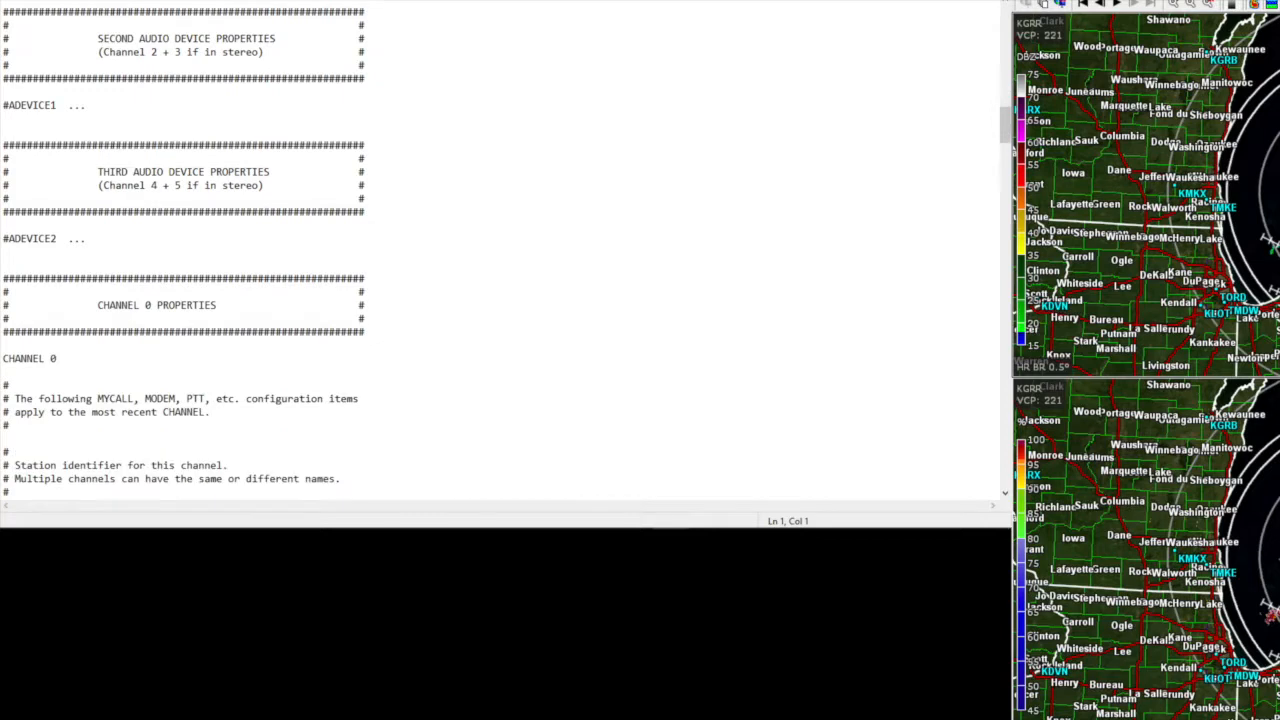
{"action": "scroll", "coordinate": [500, 250], "scroll_direction": "down", "scroll_amount": 9}
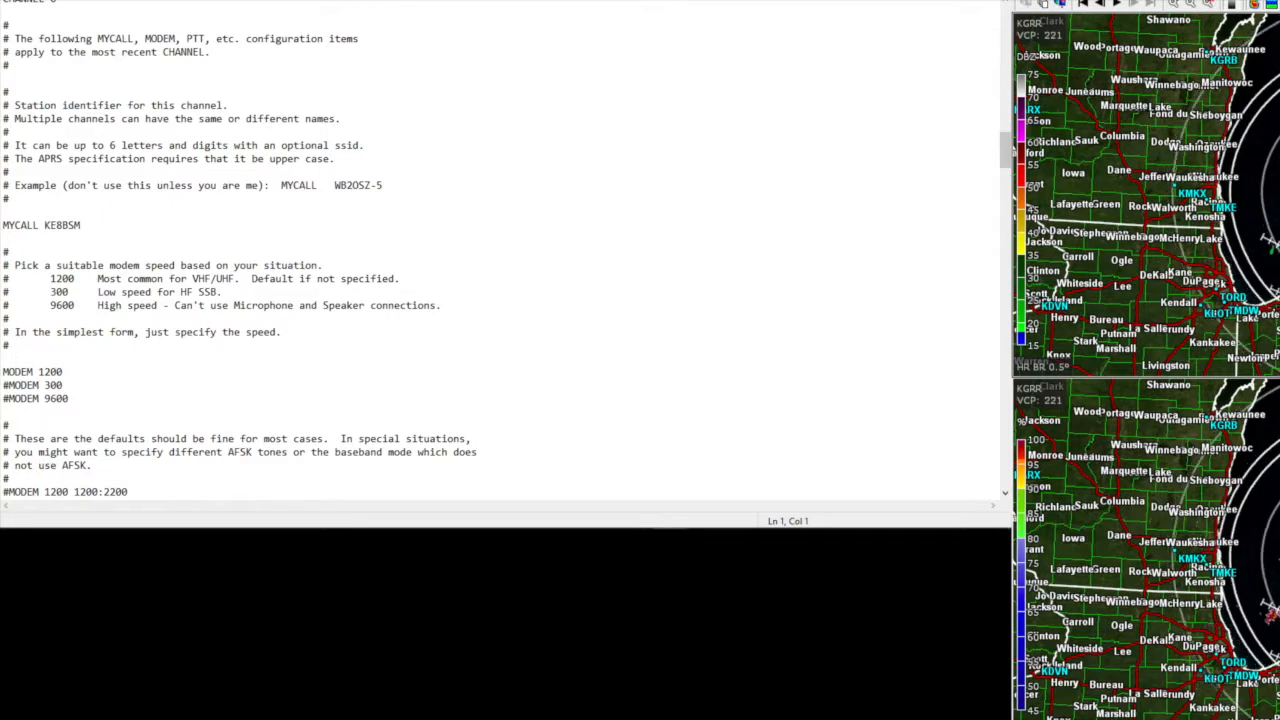
{"action": "scroll", "coordinate": [500, 250], "scroll_direction": "down", "scroll_amount": 5}
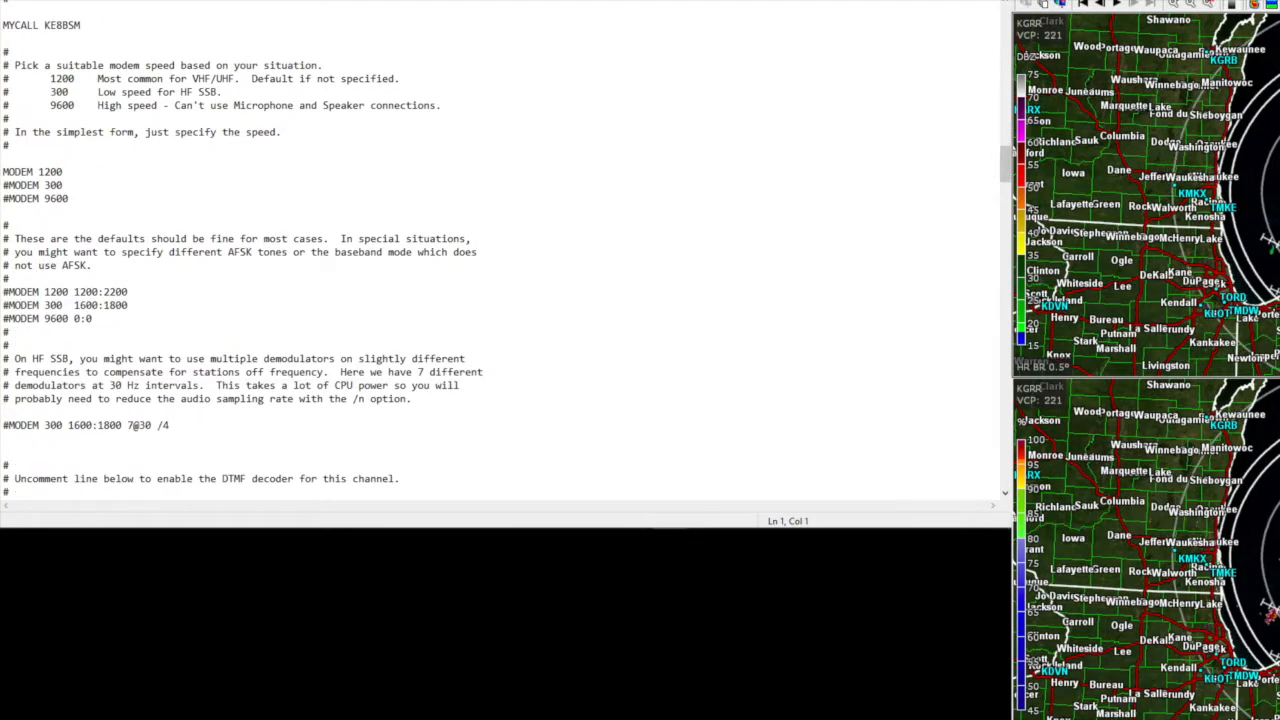
{"action": "scroll", "coordinate": [500, 250], "scroll_direction": "down", "scroll_amount": 3}
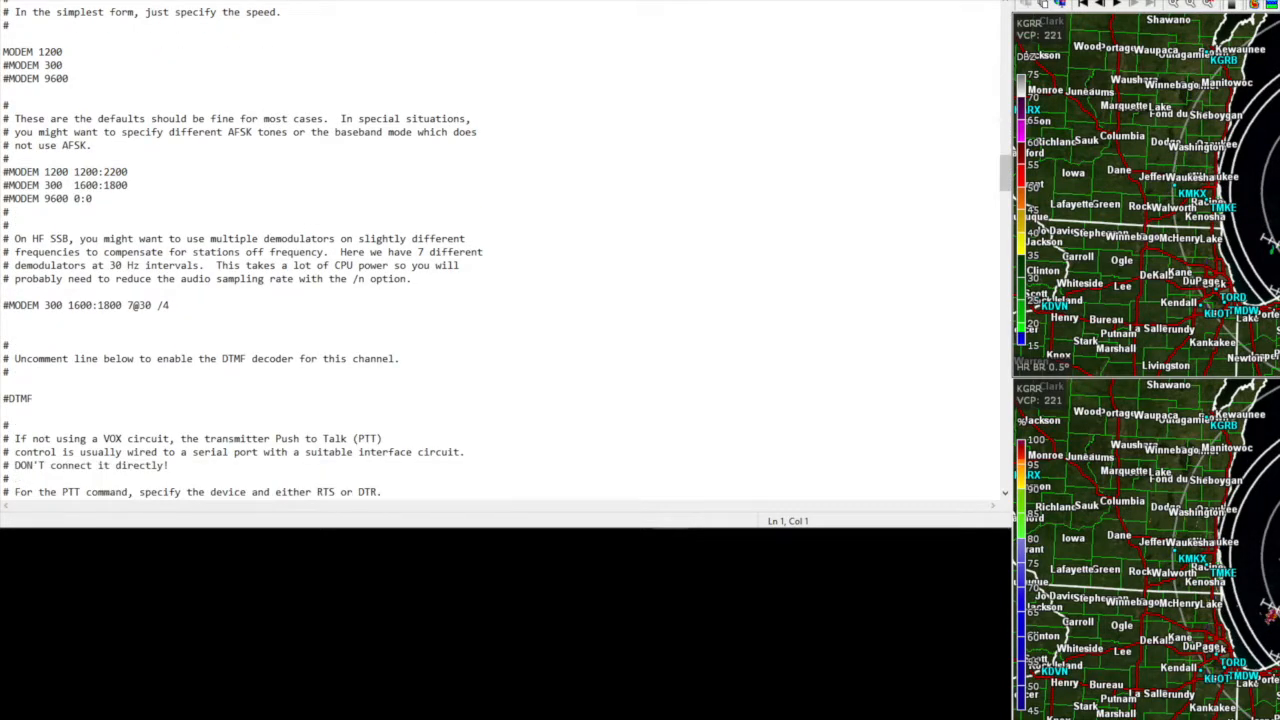
{"action": "scroll", "coordinate": [500, 250], "scroll_direction": "down", "scroll_amount": 3}
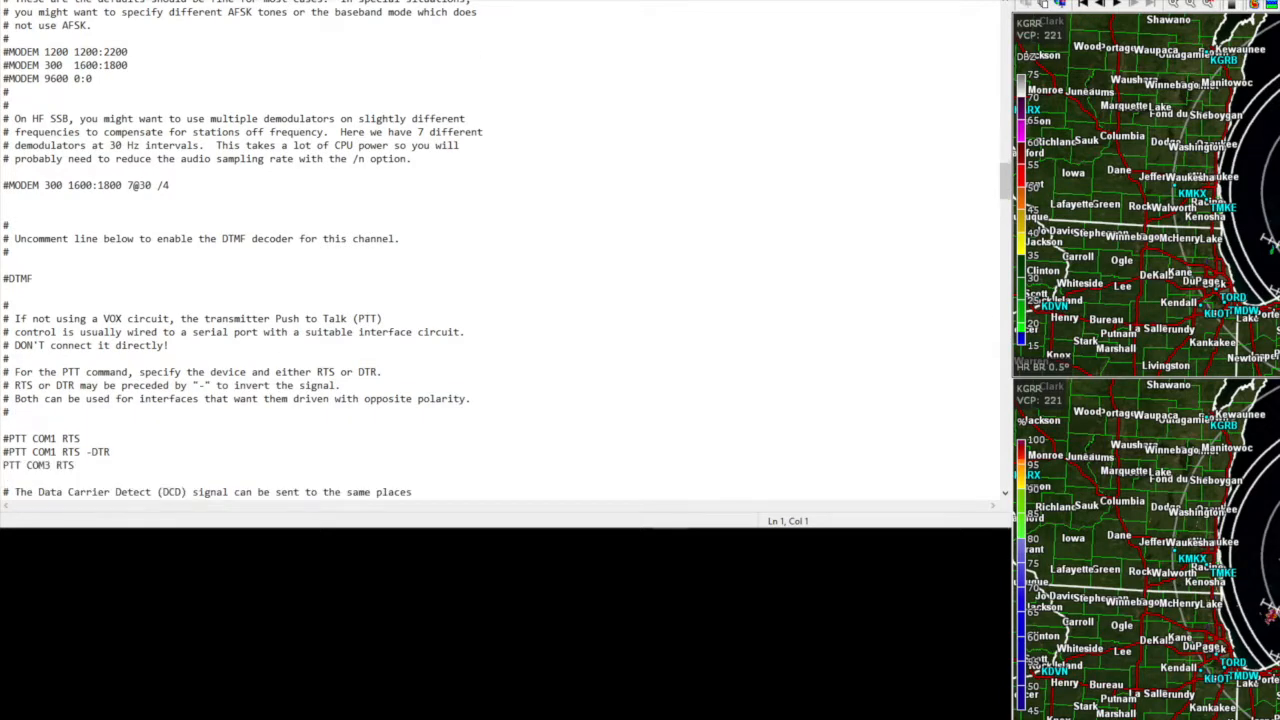
{"action": "scroll", "coordinate": [500, 250], "scroll_direction": "down", "scroll_amount": 2}
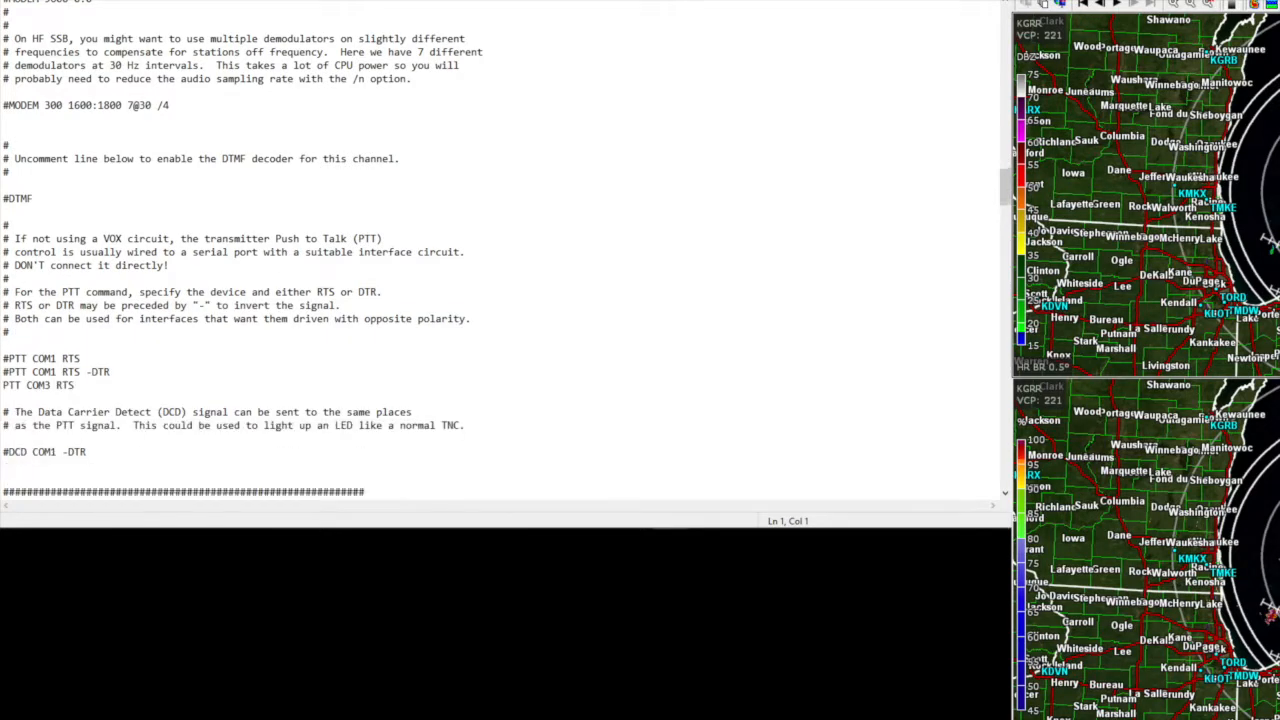
{"action": "scroll", "coordinate": [500, 250], "scroll_direction": "down", "scroll_amount": 5}
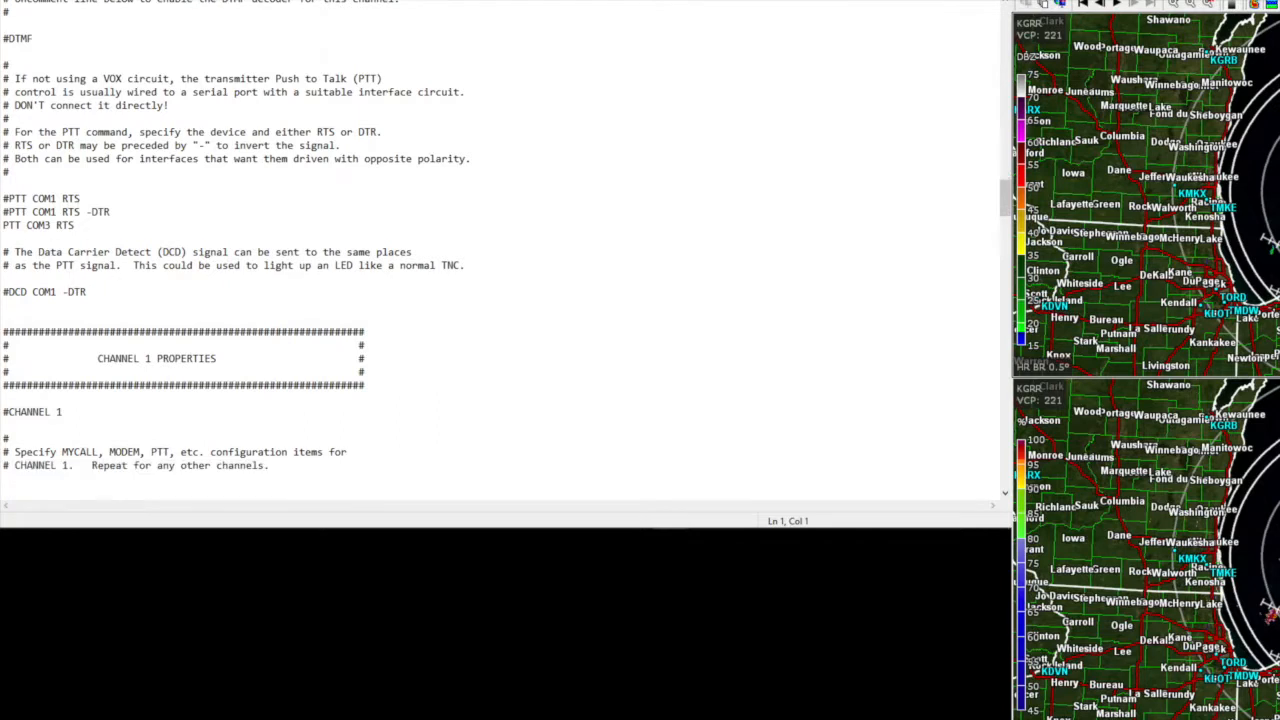
{"action": "scroll", "coordinate": [500, 250], "scroll_direction": "down", "scroll_amount": 1}
{"action": "scroll", "coordinate": [500, 250], "scroll_direction": "down", "scroll_amount": 6}
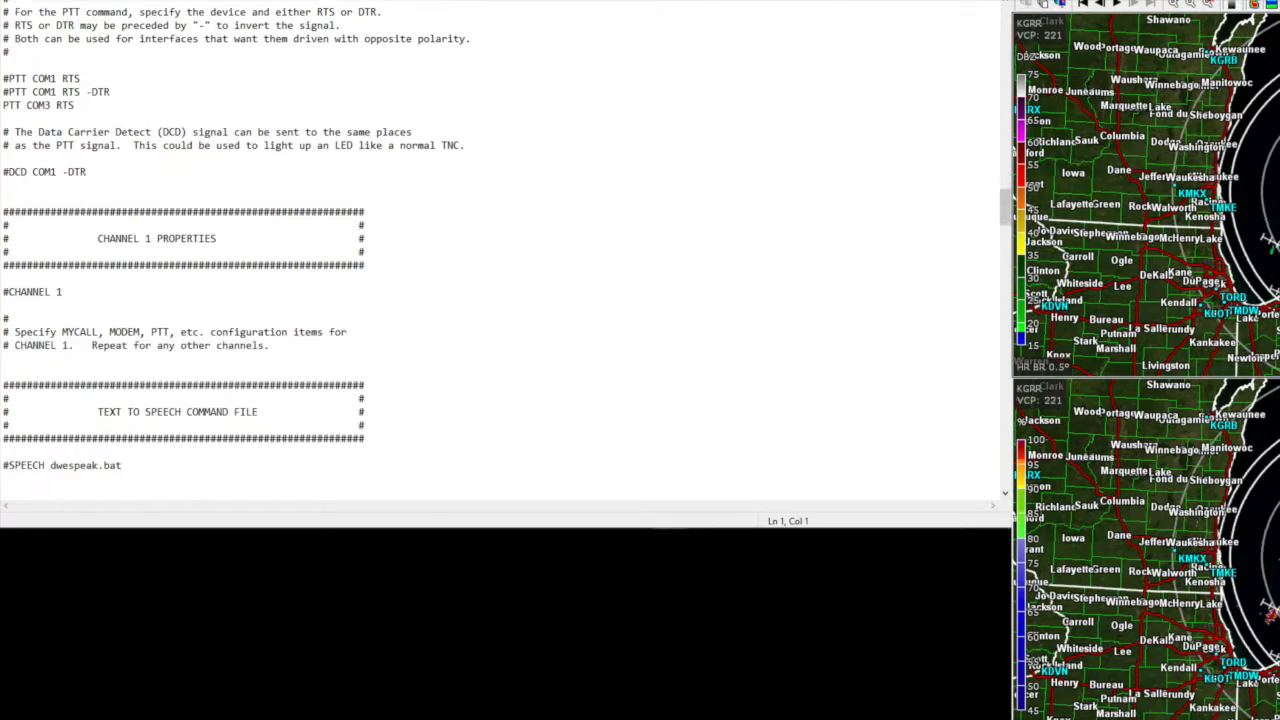
{"action": "scroll", "coordinate": [500, 250], "scroll_direction": "down", "scroll_amount": 1}
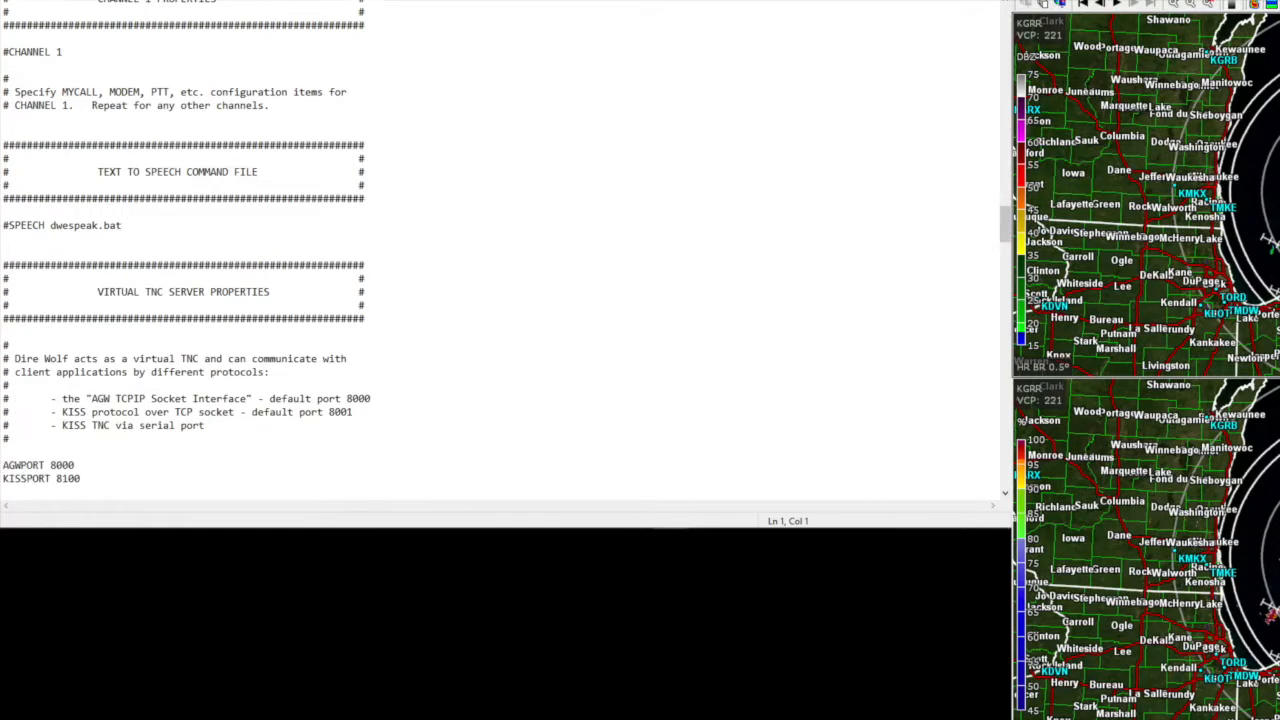
{"action": "scroll", "coordinate": [500, 250], "scroll_direction": "down", "scroll_amount": 3}
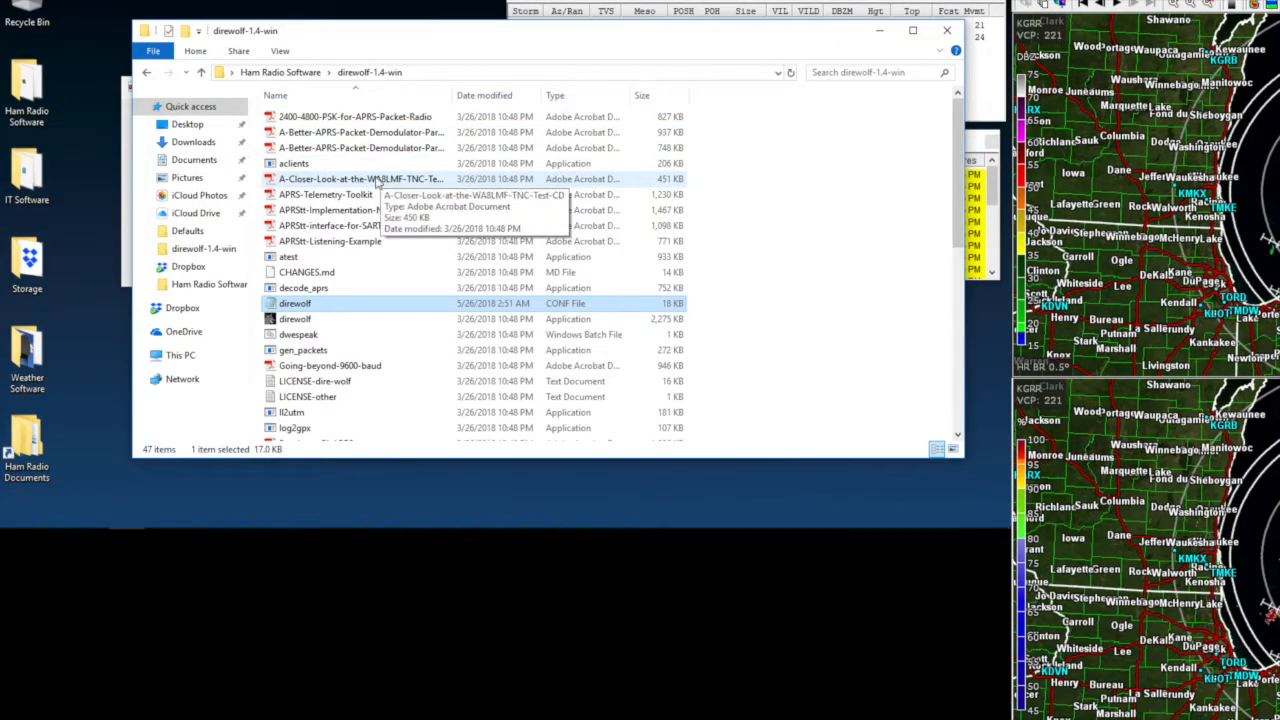
- Close the Dire Wolf folder and bring forward the Dire Wolf console listening on ports 8000 and 8100
{"action": "left_click", "coordinate": [946, 33]}
{"action": "mouse_move", "coordinate": [271, 620]}
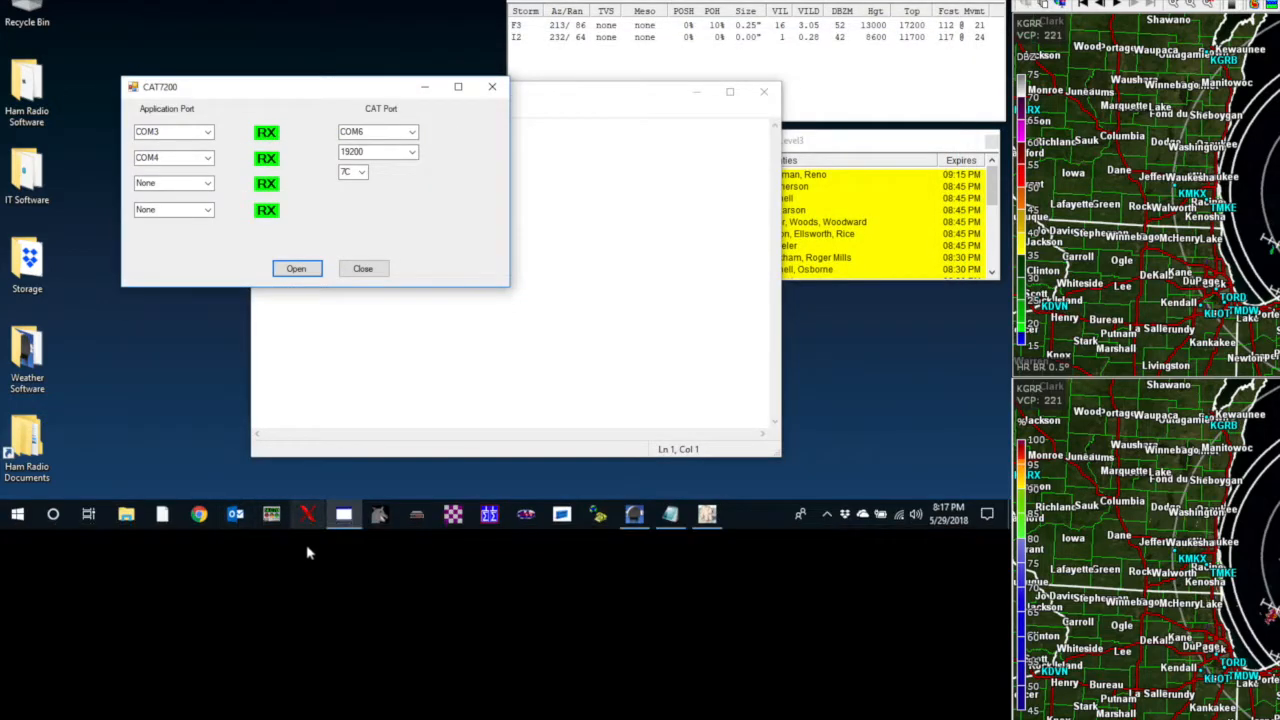
{"action": "left_click", "coordinate": [379, 514]}
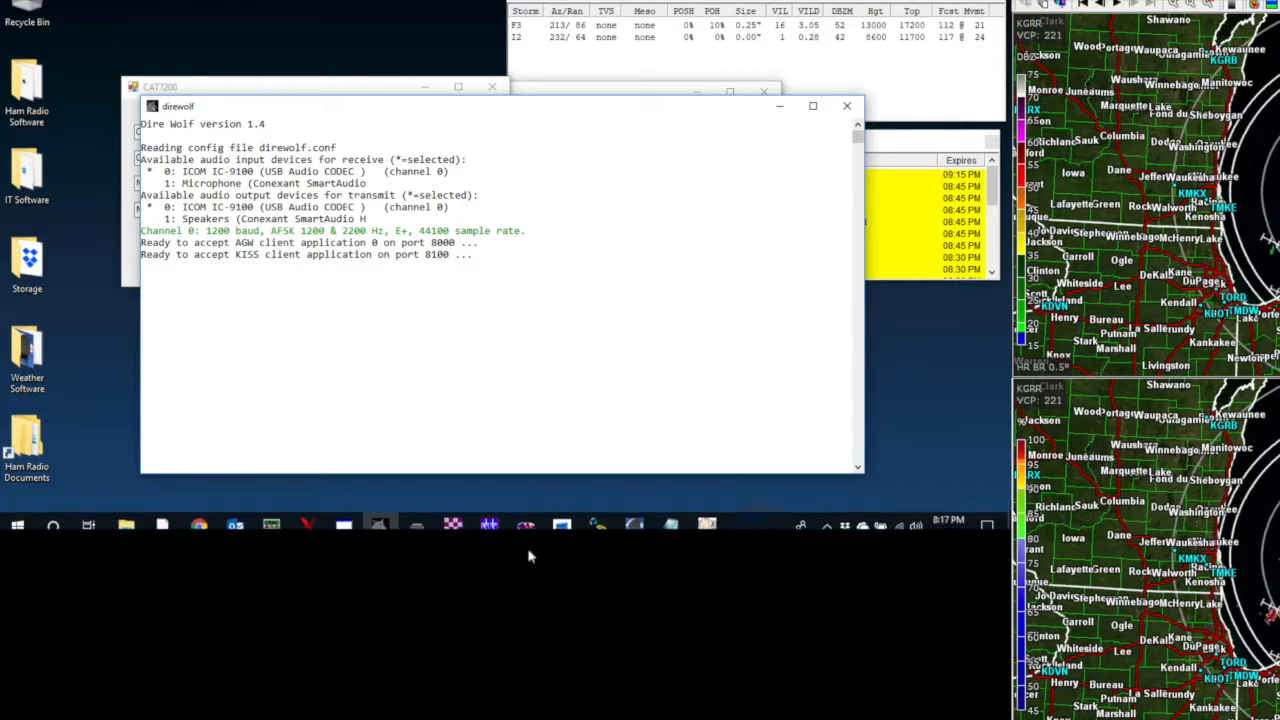
- Switch to Outpost, showing its empty In Tray with 0 items and 0 unread
{"action": "left_click", "coordinate": [707, 514]}
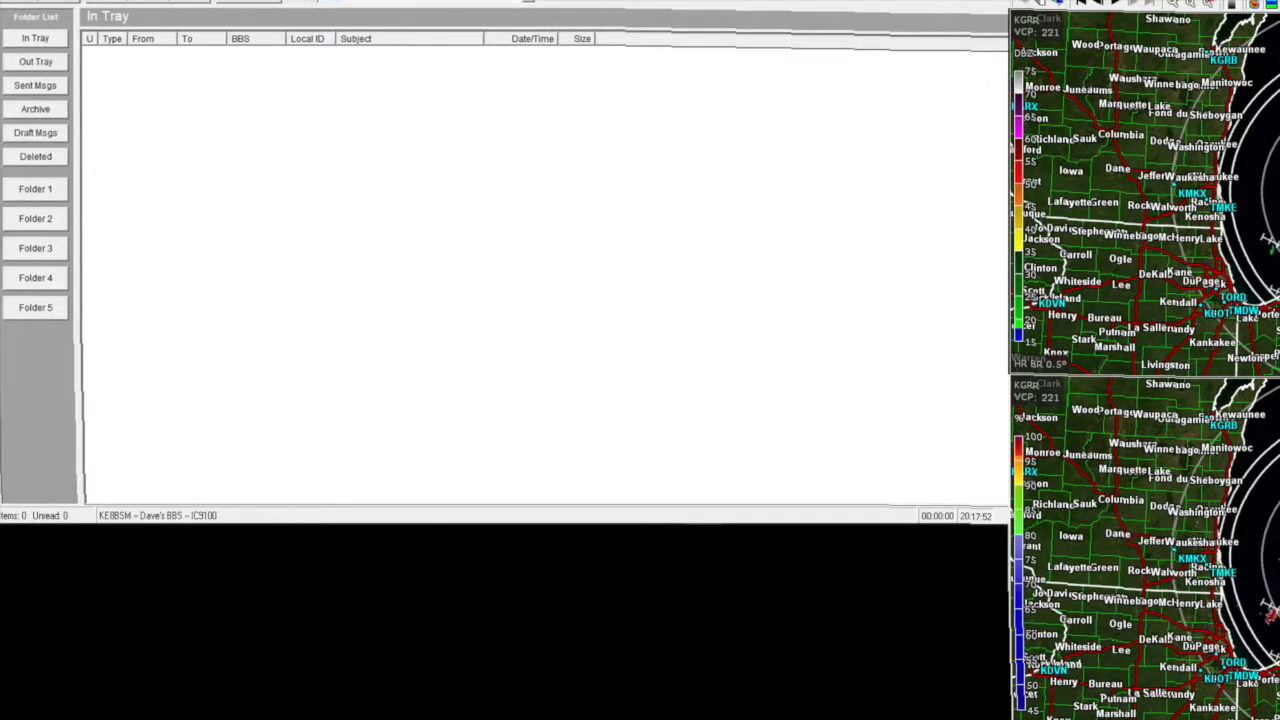
{"action": "left_click", "coordinate": [36, 0]}
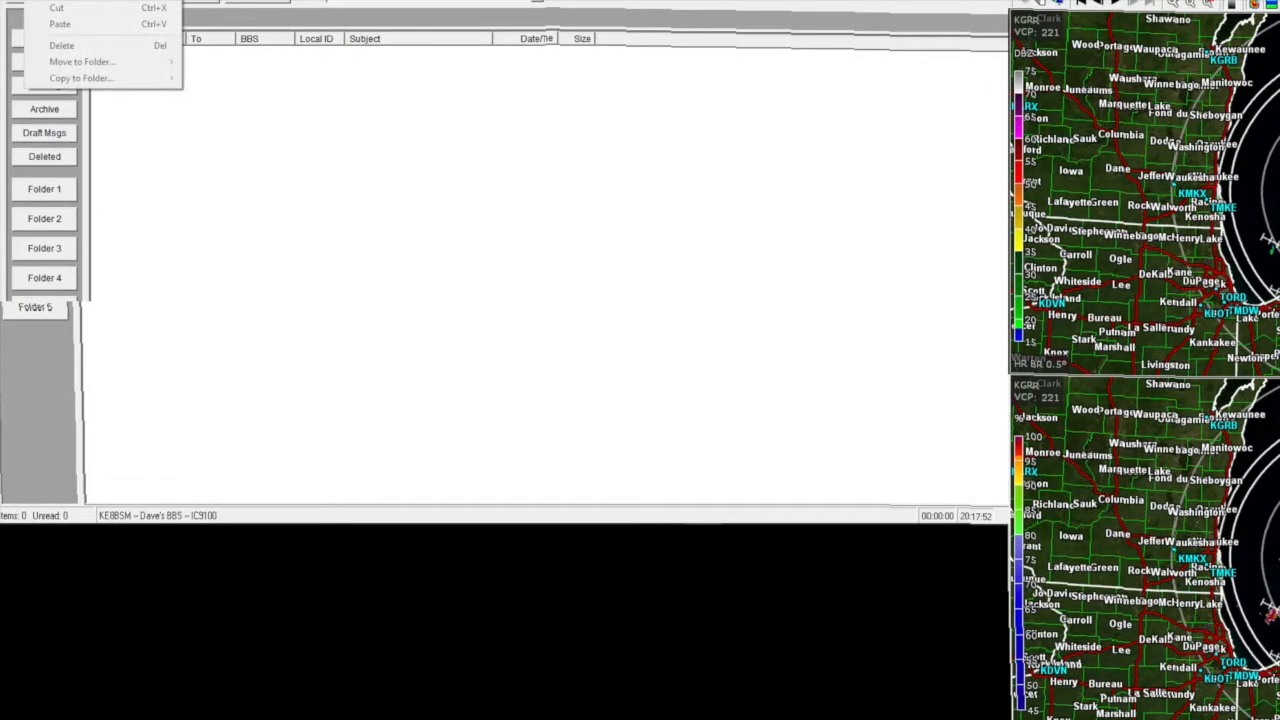
{"action": "left_click", "coordinate": [36, 0]}
{"action": "left_click", "coordinate": [64, 0]}
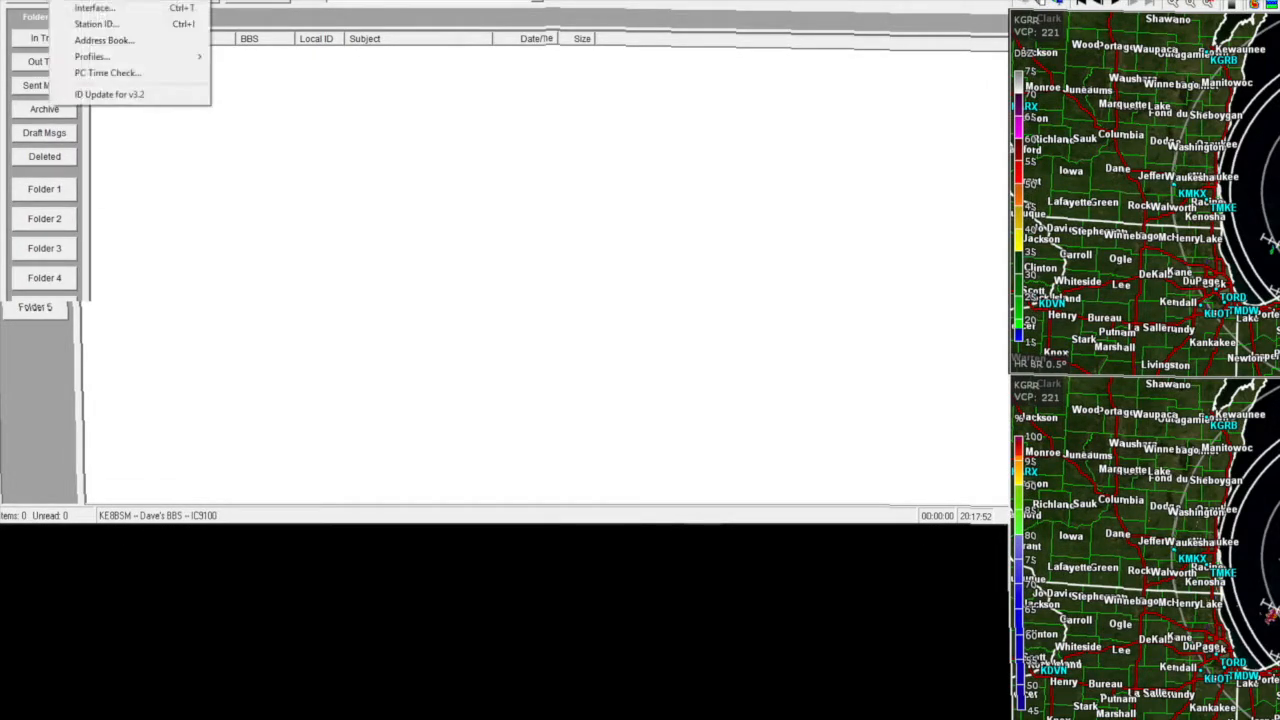
{"action": "left_click", "coordinate": [96, 27]}
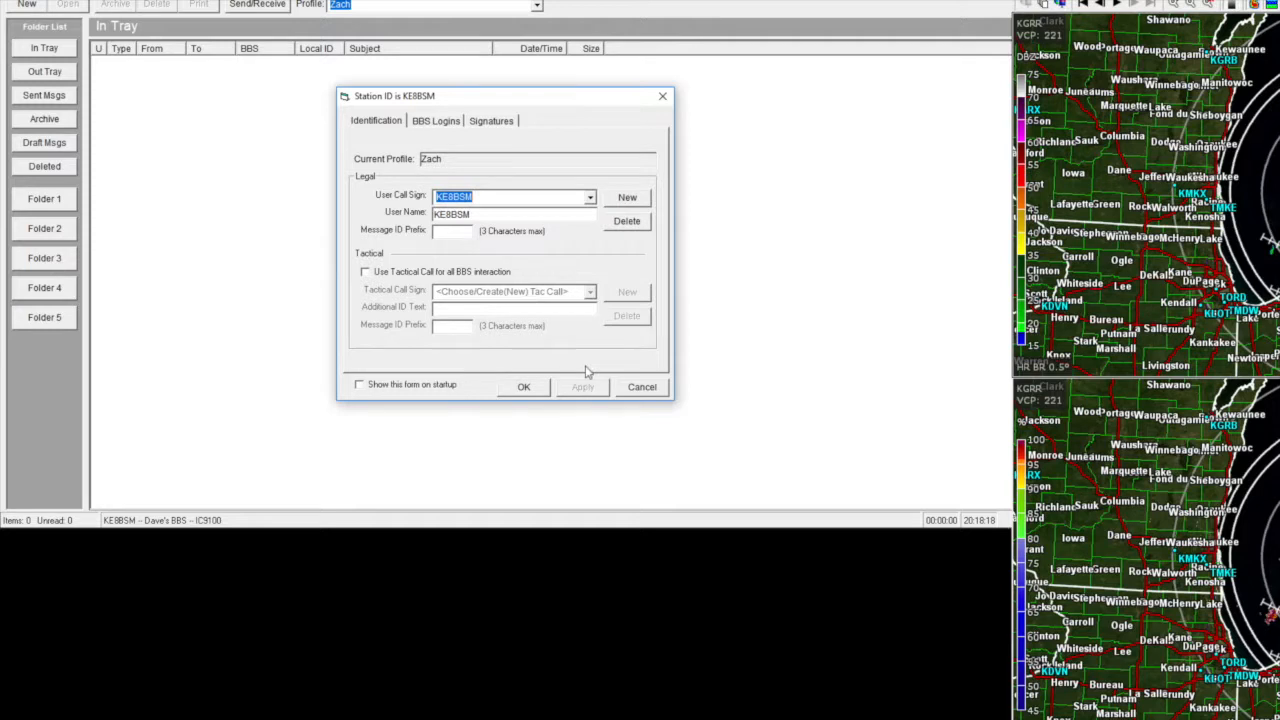
{"action": "left_click", "coordinate": [632, 388]}
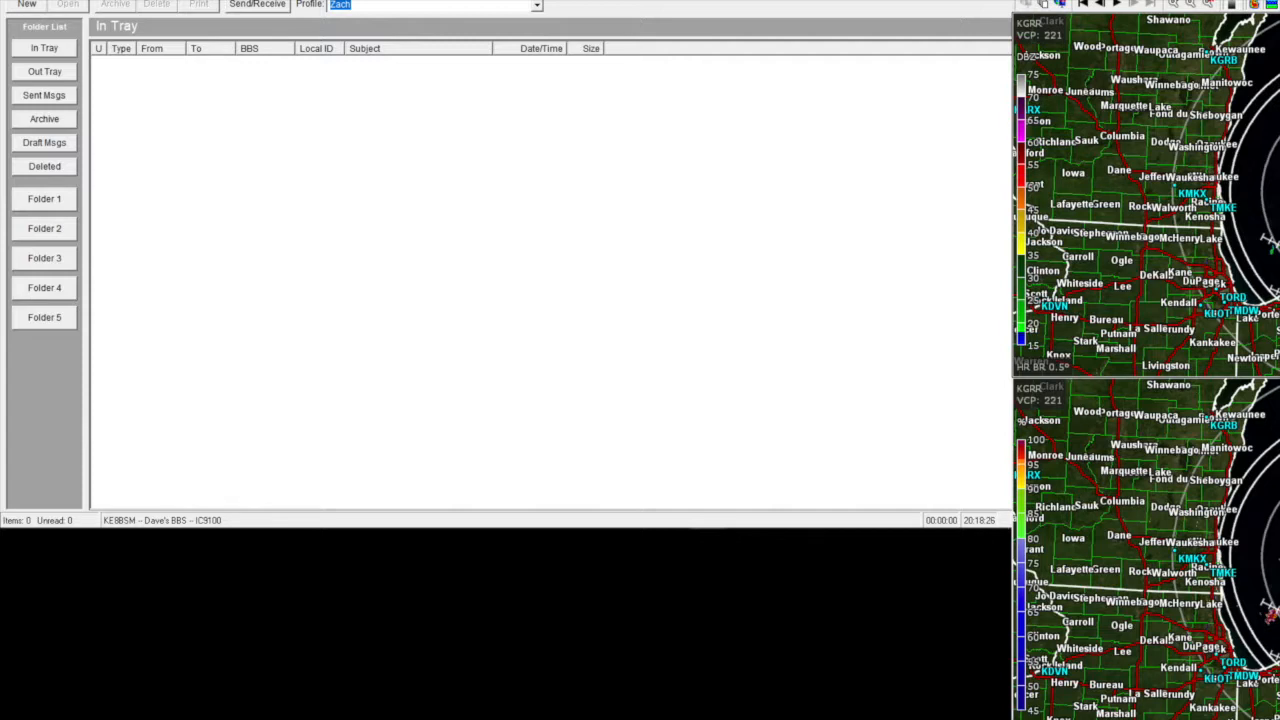
{"action": "left_click", "coordinate": [66, 0]}
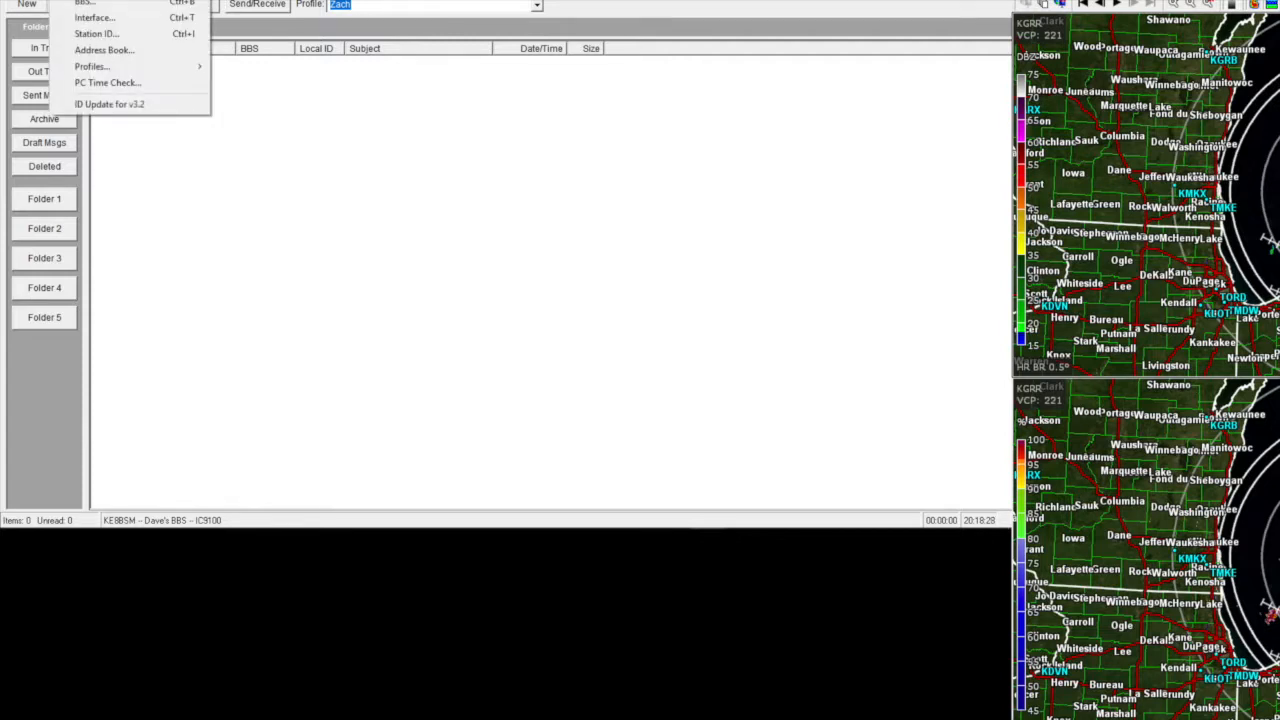
{"action": "left_click", "coordinate": [125, 19]}
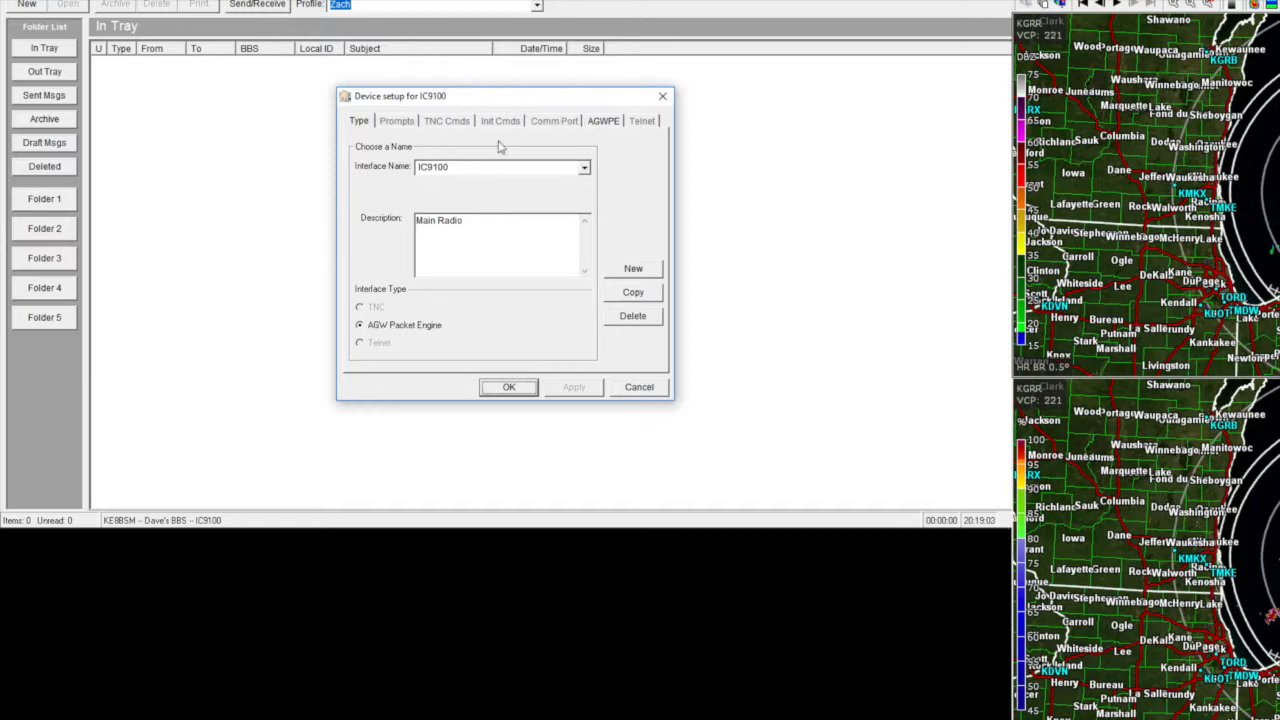
{"action": "left_click", "coordinate": [602, 122]}
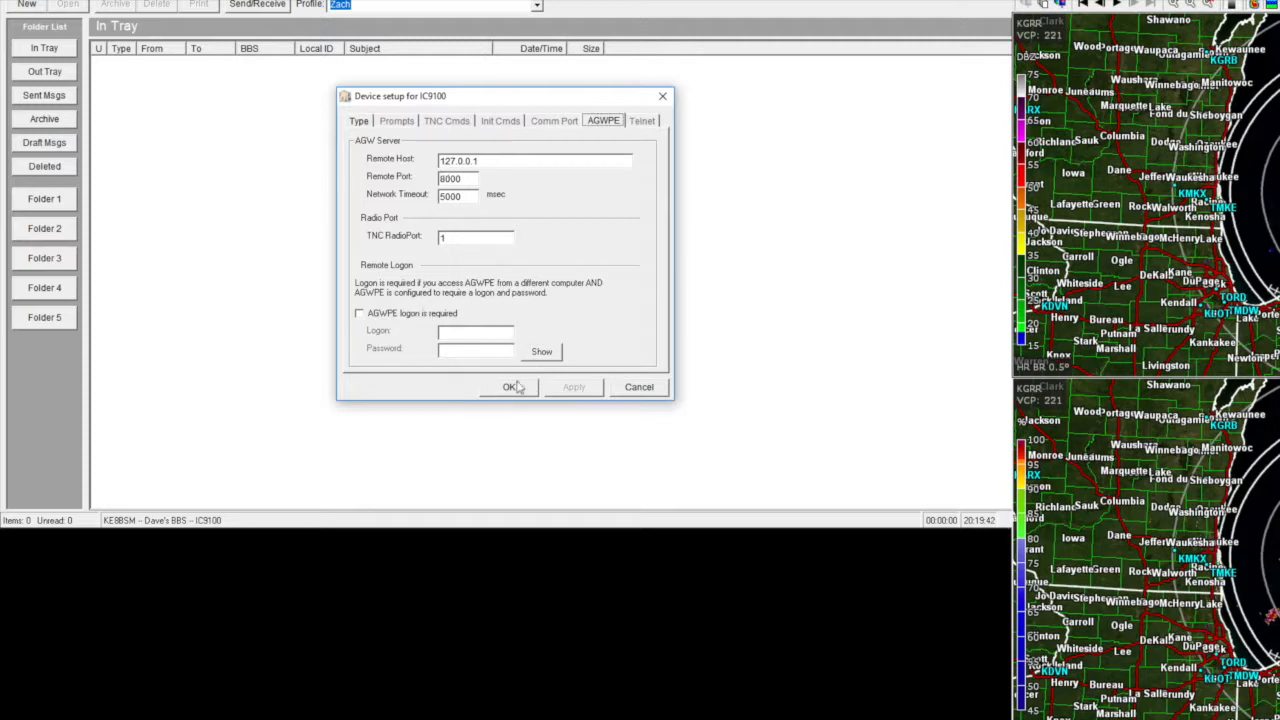
{"action": "left_click", "coordinate": [644, 388]}
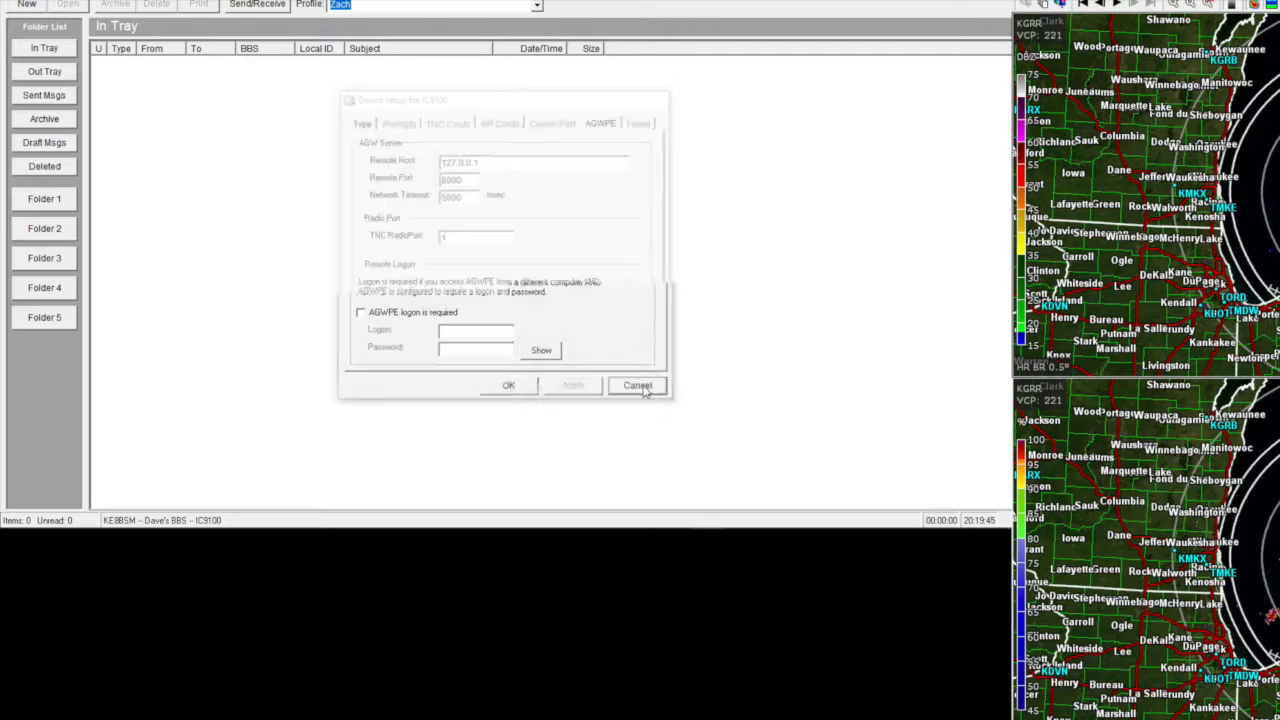
- Open the BBS setup and check the BBS name list, keeping Dave's BBS selected
{"action": "left_click", "coordinate": [68, 0]}
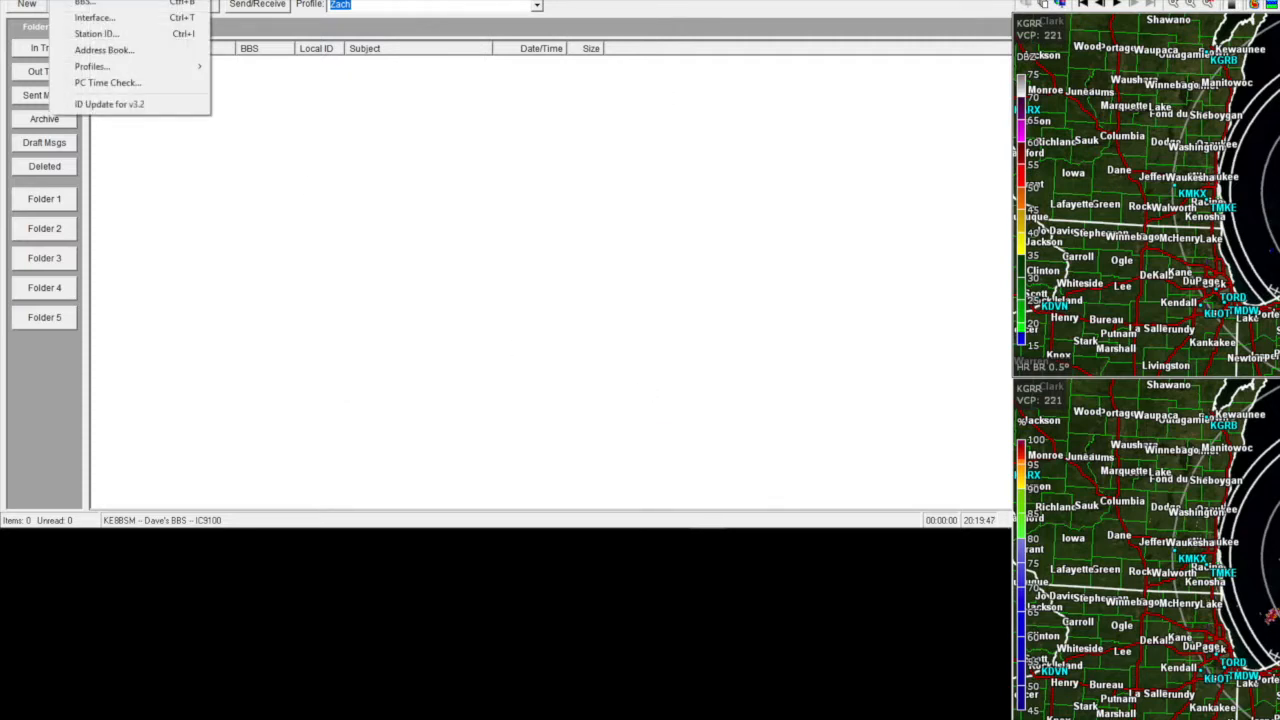
{"action": "left_click", "coordinate": [84, 3]}
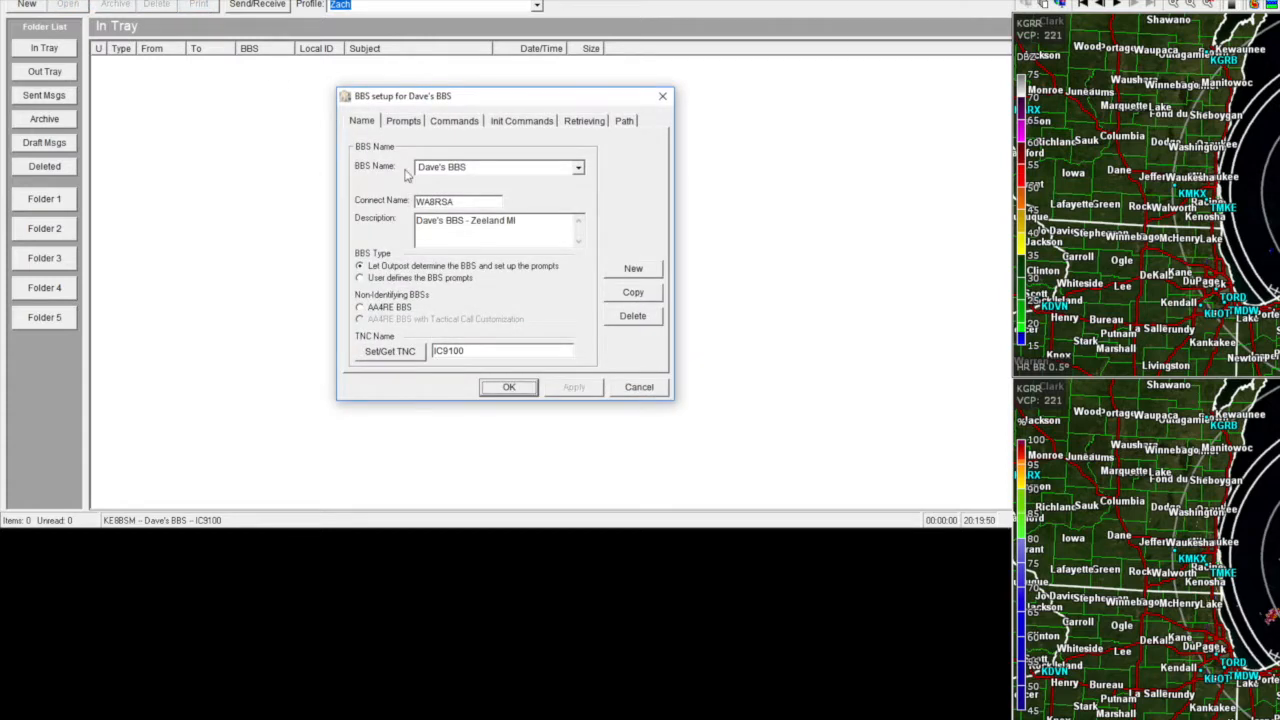
{"action": "left_click", "coordinate": [579, 170]}
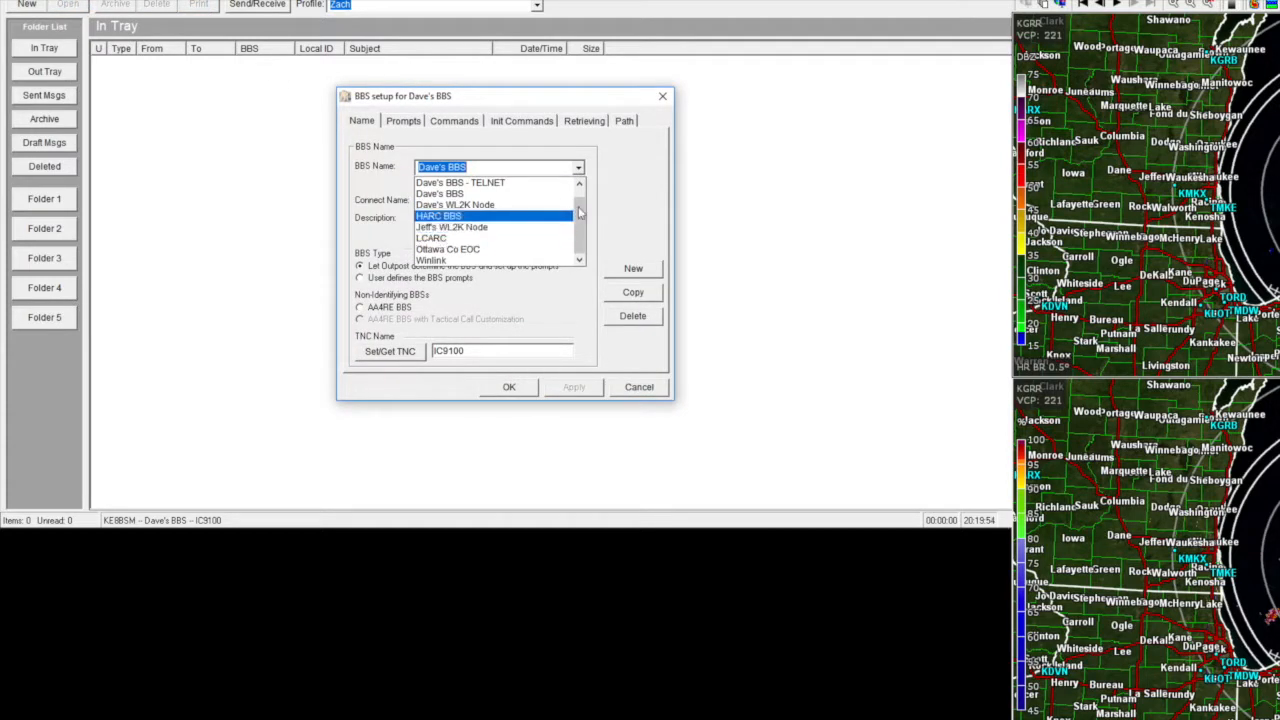
{"action": "left_click", "coordinate": [578, 170]}
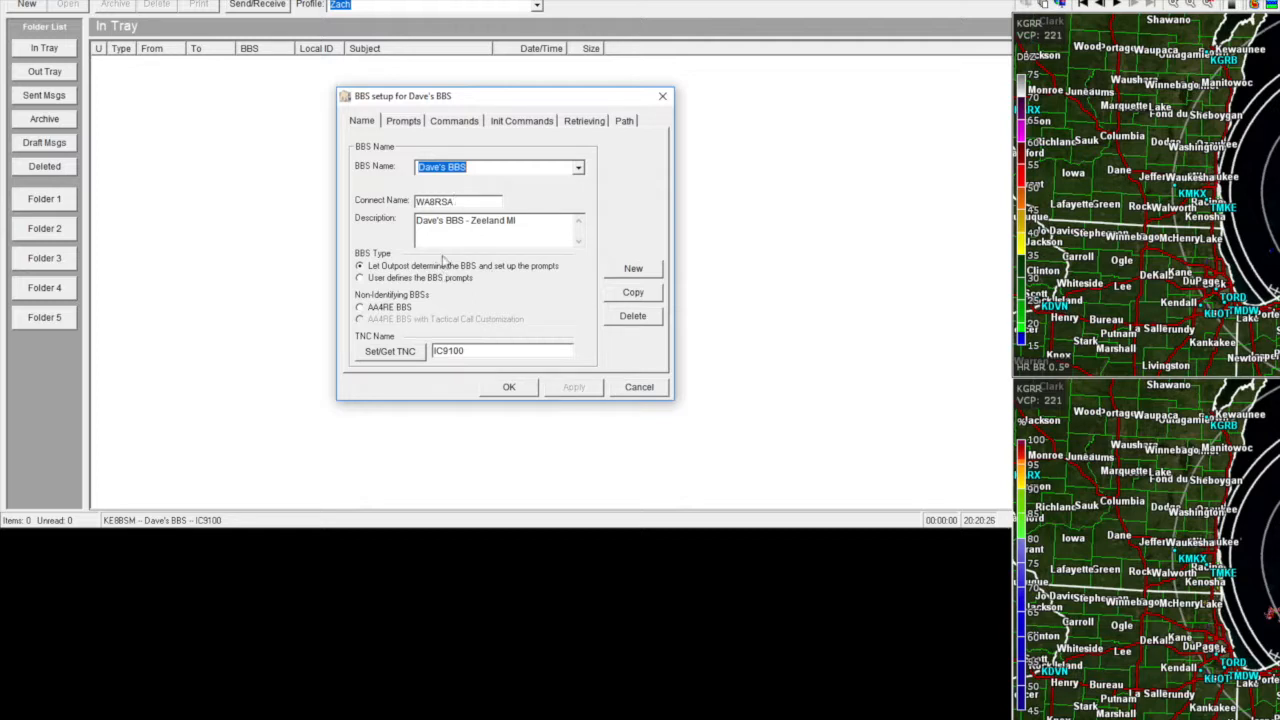
- Review the Prompts, Commands, Init Commands, Retrieving and Path tabs, then cancel without changes
{"action": "left_click", "coordinate": [405, 124]}
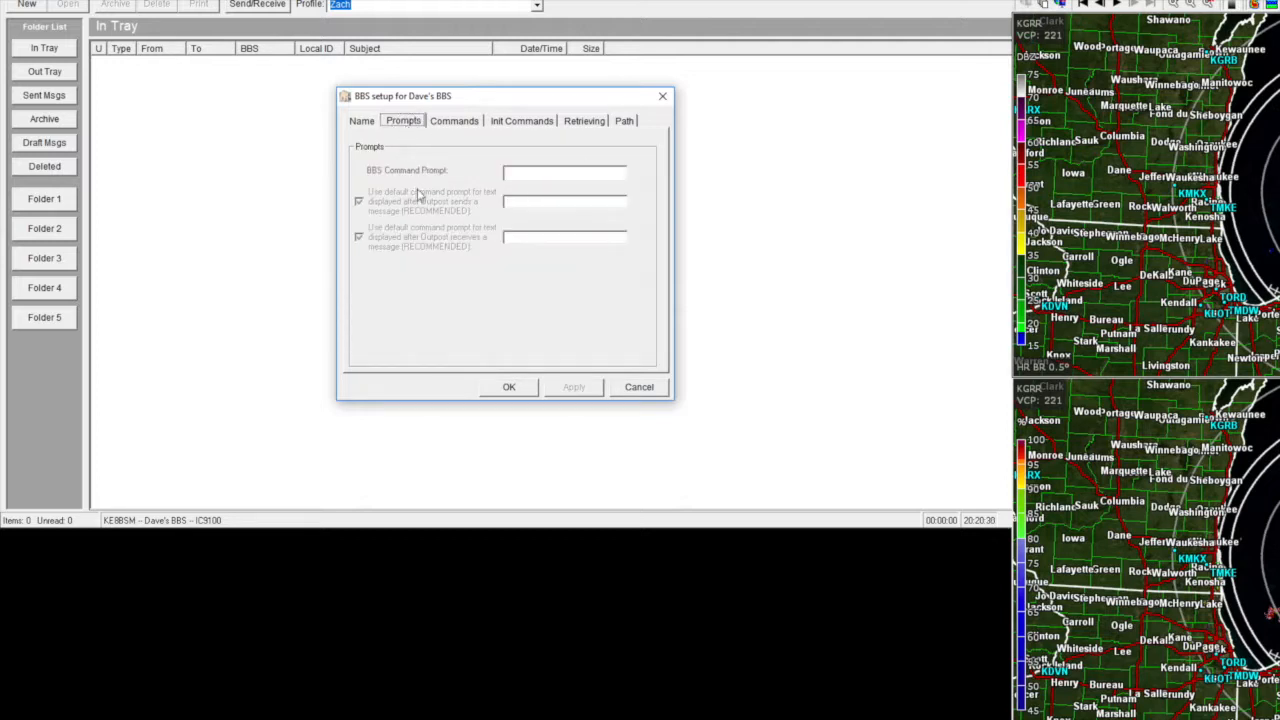
{"action": "left_click", "coordinate": [444, 123]}
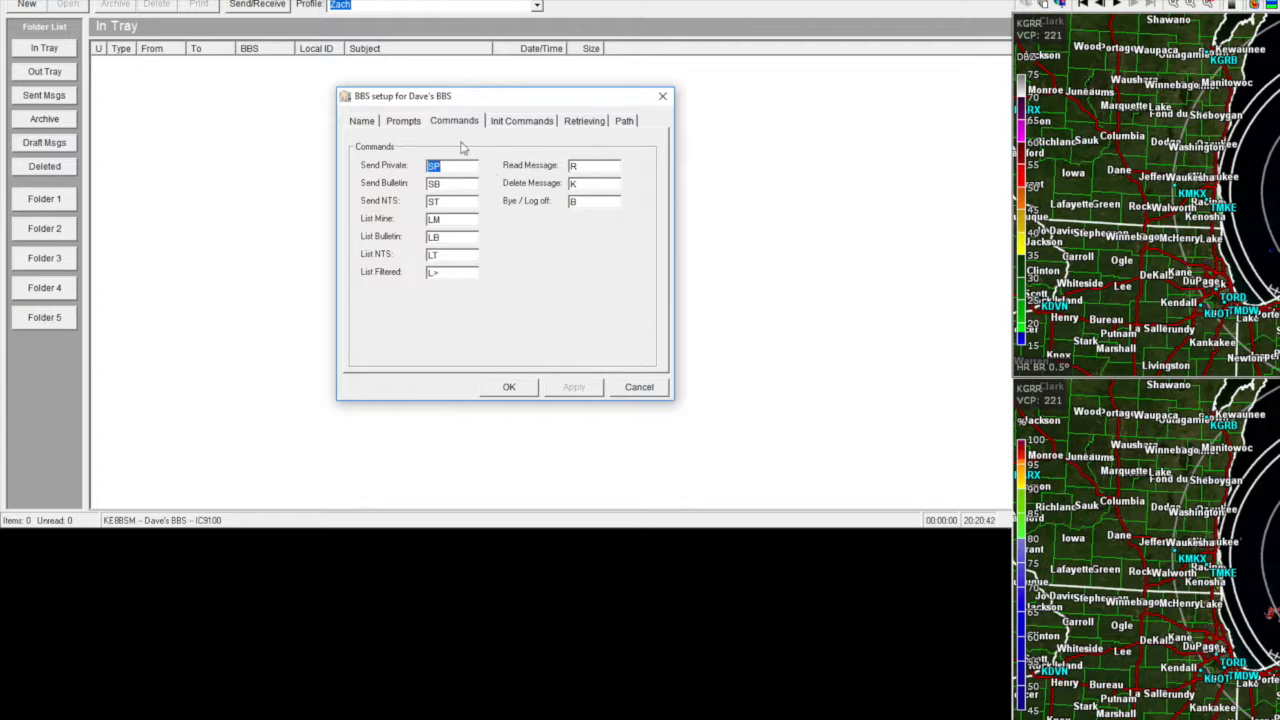
{"action": "left_click", "coordinate": [512, 121]}
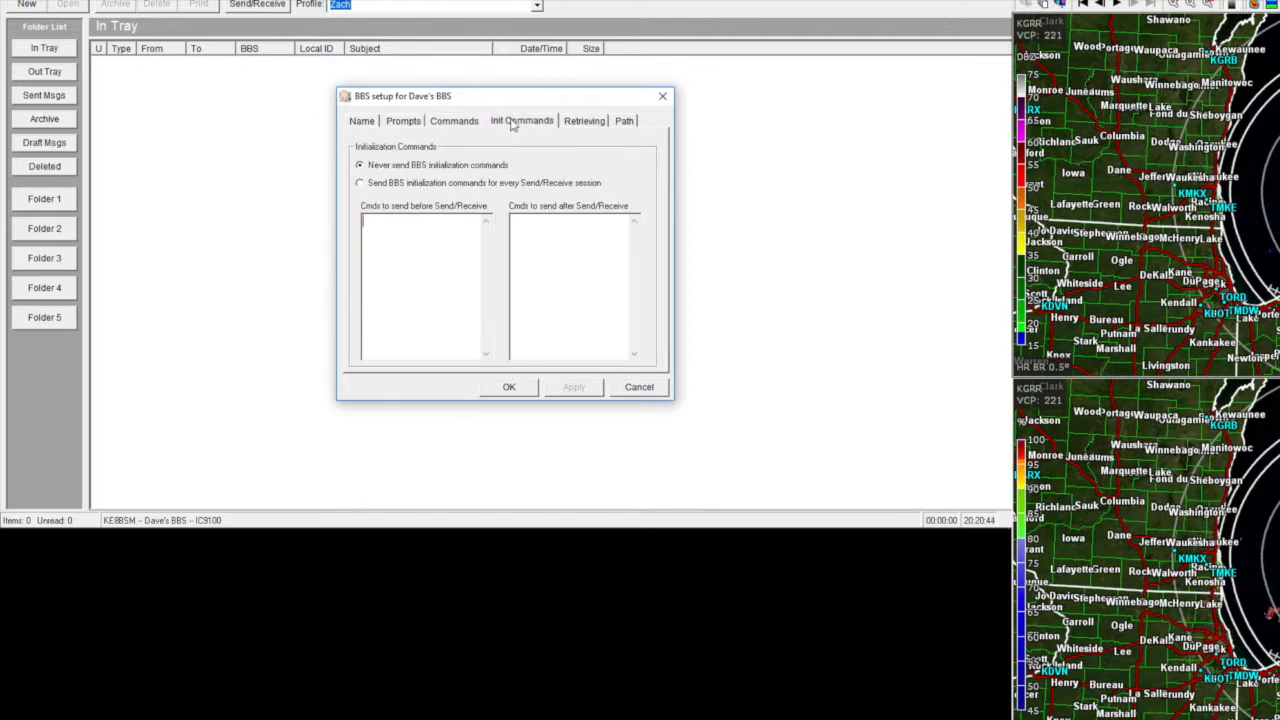
{"action": "left_click", "coordinate": [578, 124]}
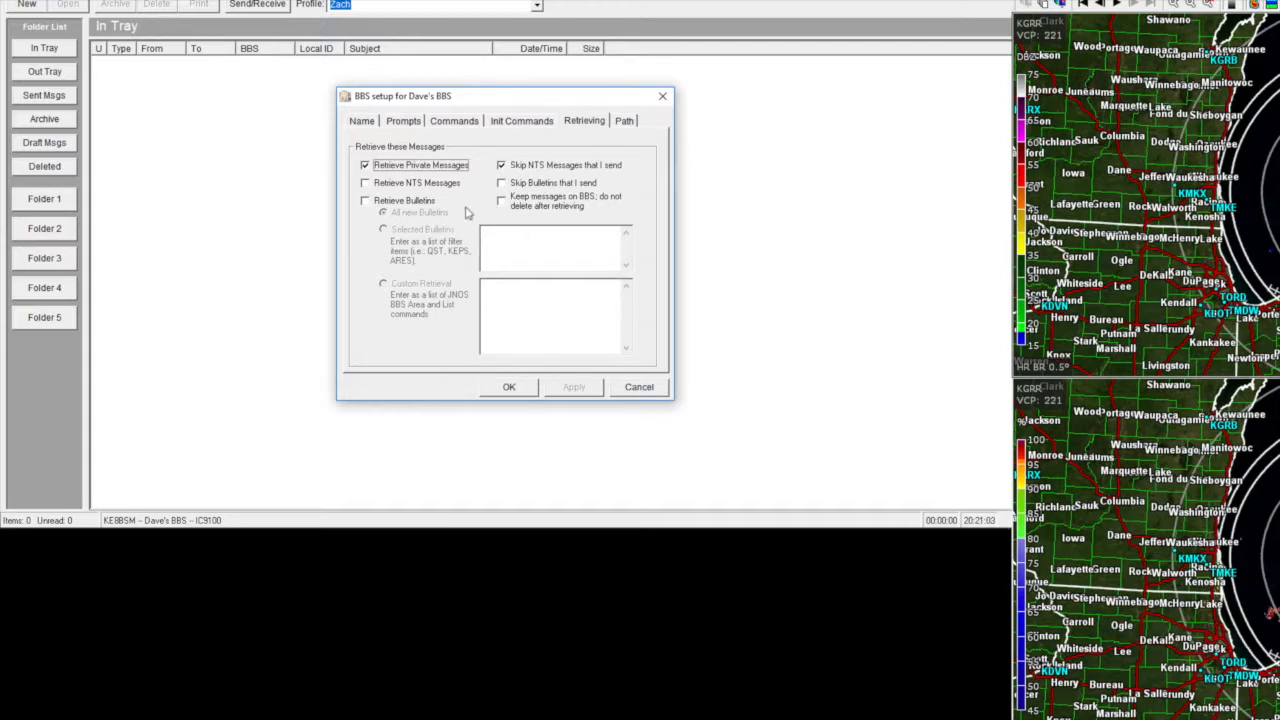
{"action": "left_click", "coordinate": [625, 122]}
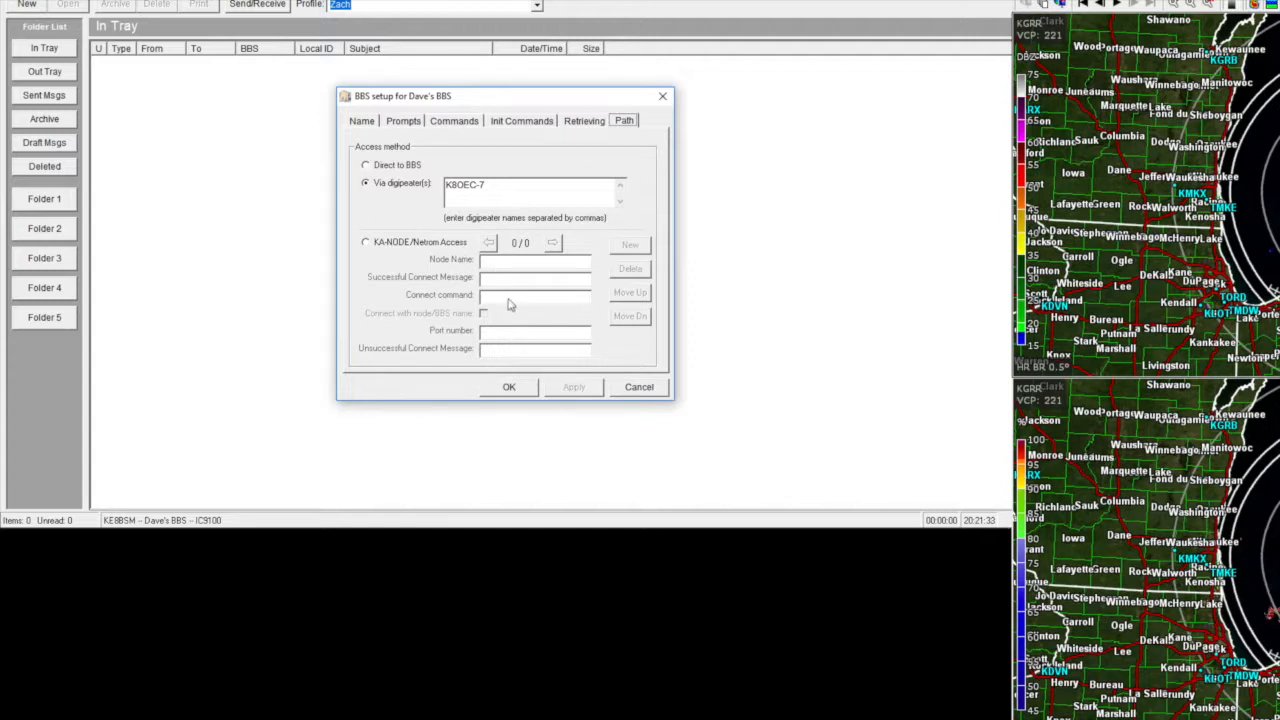
{"action": "left_click", "coordinate": [640, 389]}
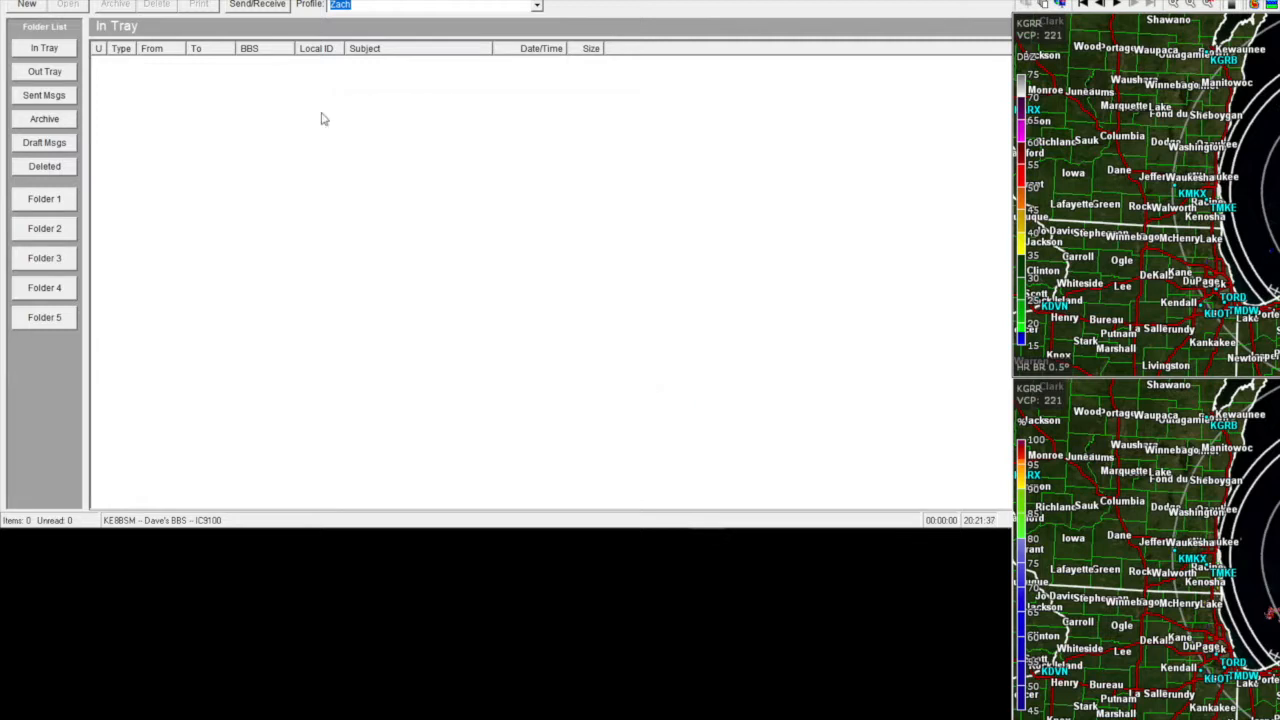
- Run a Send/Receive session with Dave's BBS, leaving the In Tray at 0 items
{"action": "left_click", "coordinate": [257, 7]}
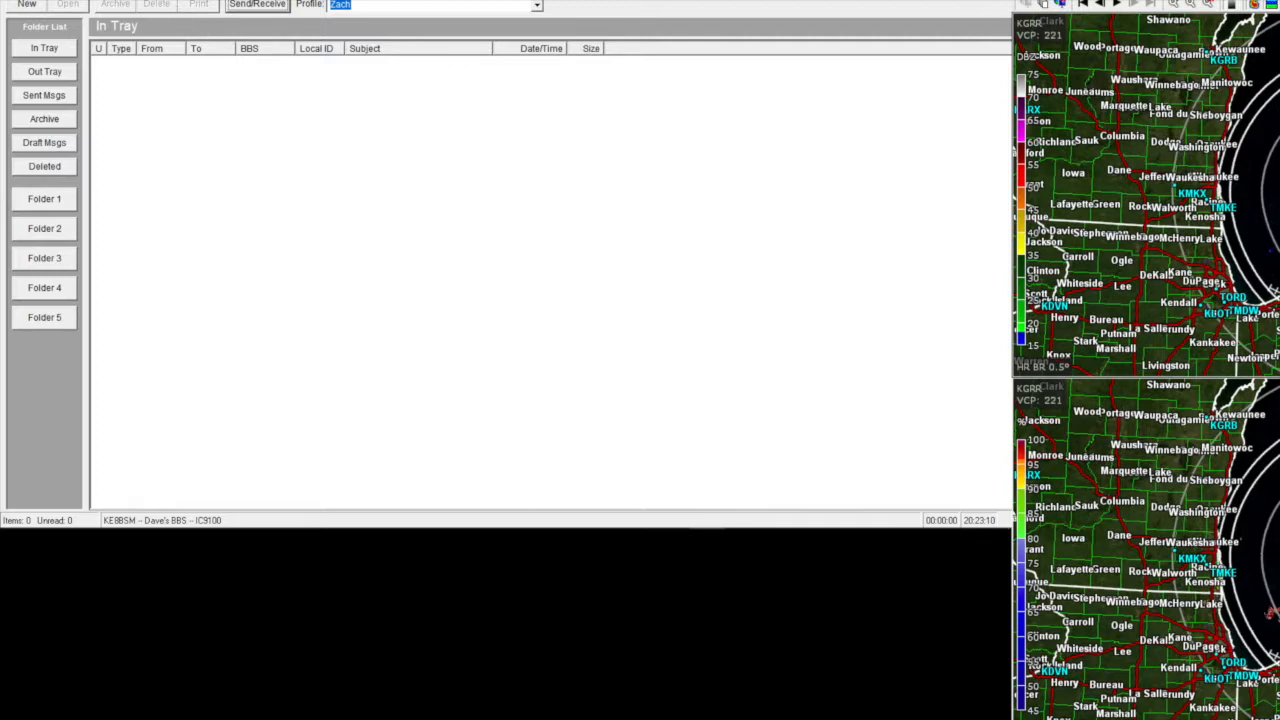
- Discard an empty new message and dismiss the settings menu without choosing anything
{"action": "left_click", "coordinate": [27, 4]}
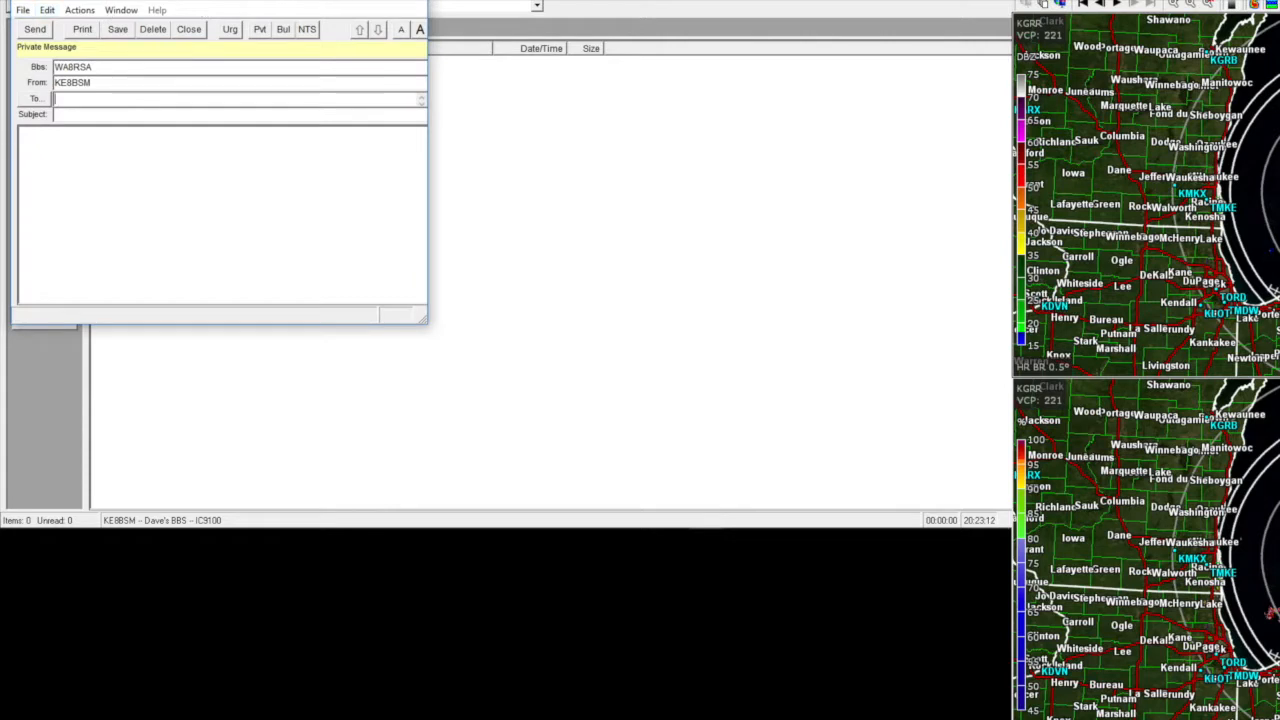
{"action": "left_click", "coordinate": [409, 2]}
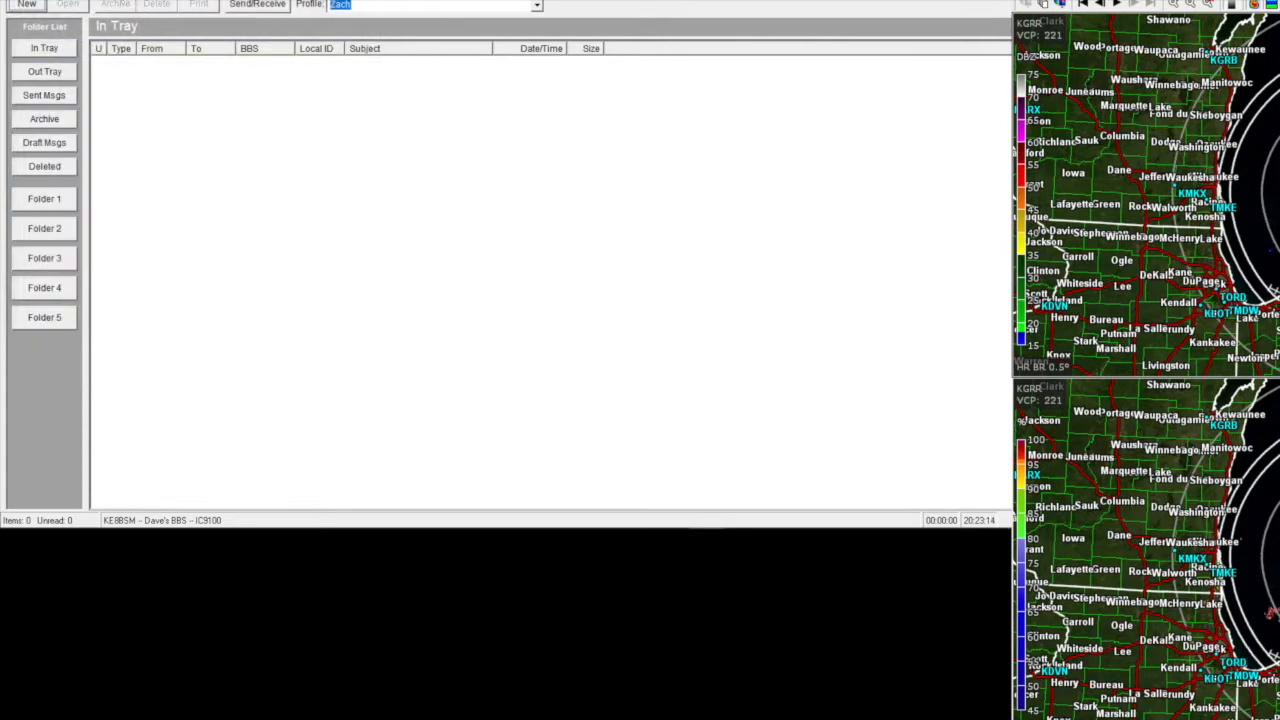
{"action": "left_click", "coordinate": [99, 0]}
{"action": "key", "text": "Escape"}
- In BBS setup, replace Dave's BBS with Ottawa Co EOC and confirm with OK
{"action": "left_click", "coordinate": [67, 0]}
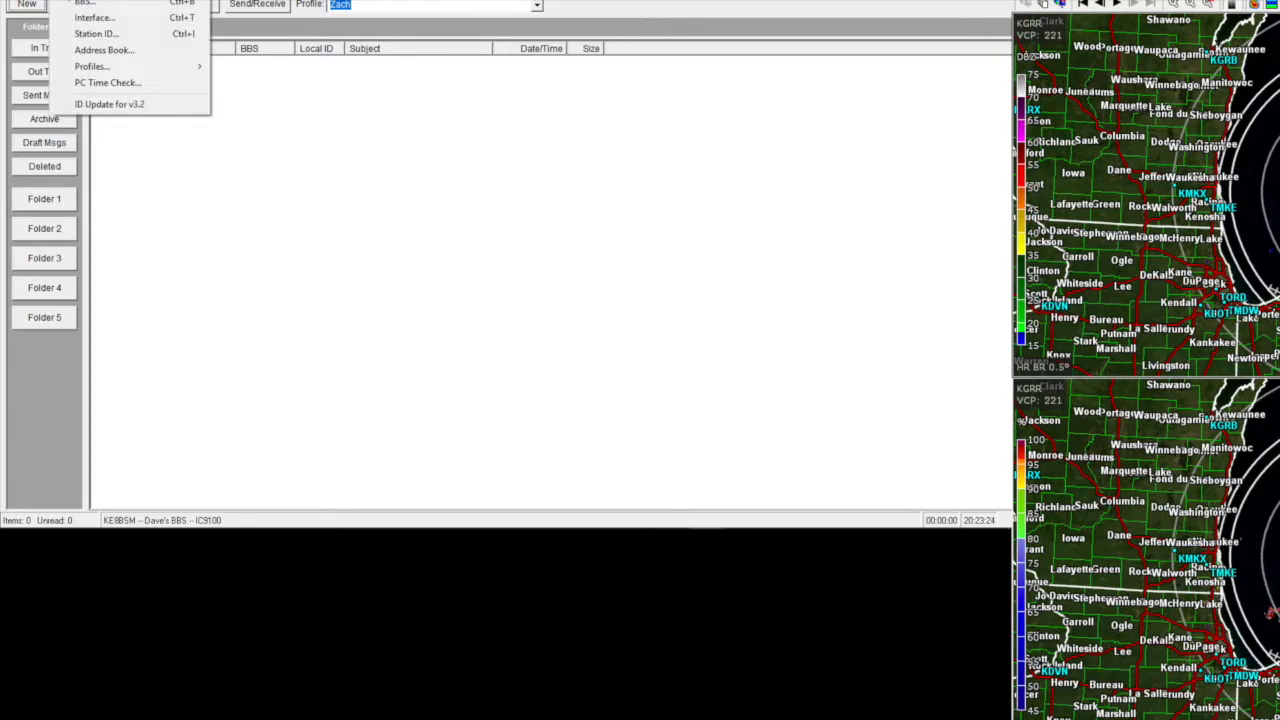
{"action": "left_click", "coordinate": [103, 8]}
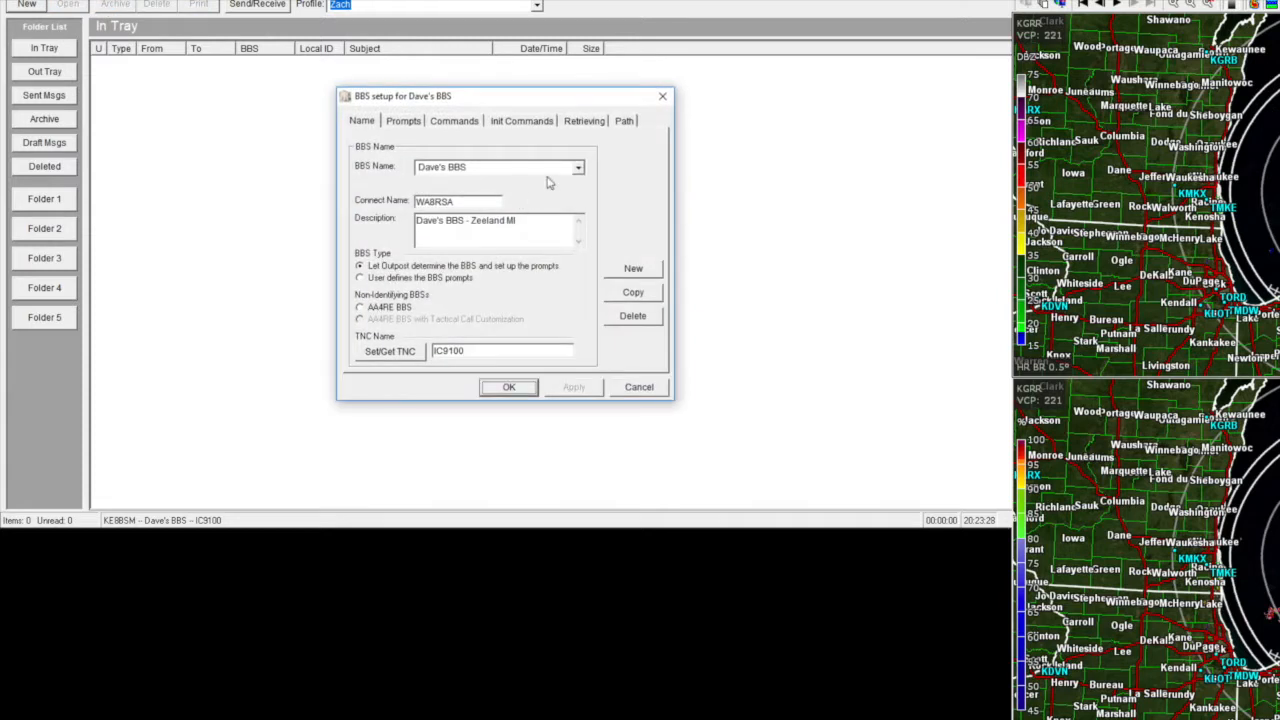
{"action": "left_click", "coordinate": [578, 168]}
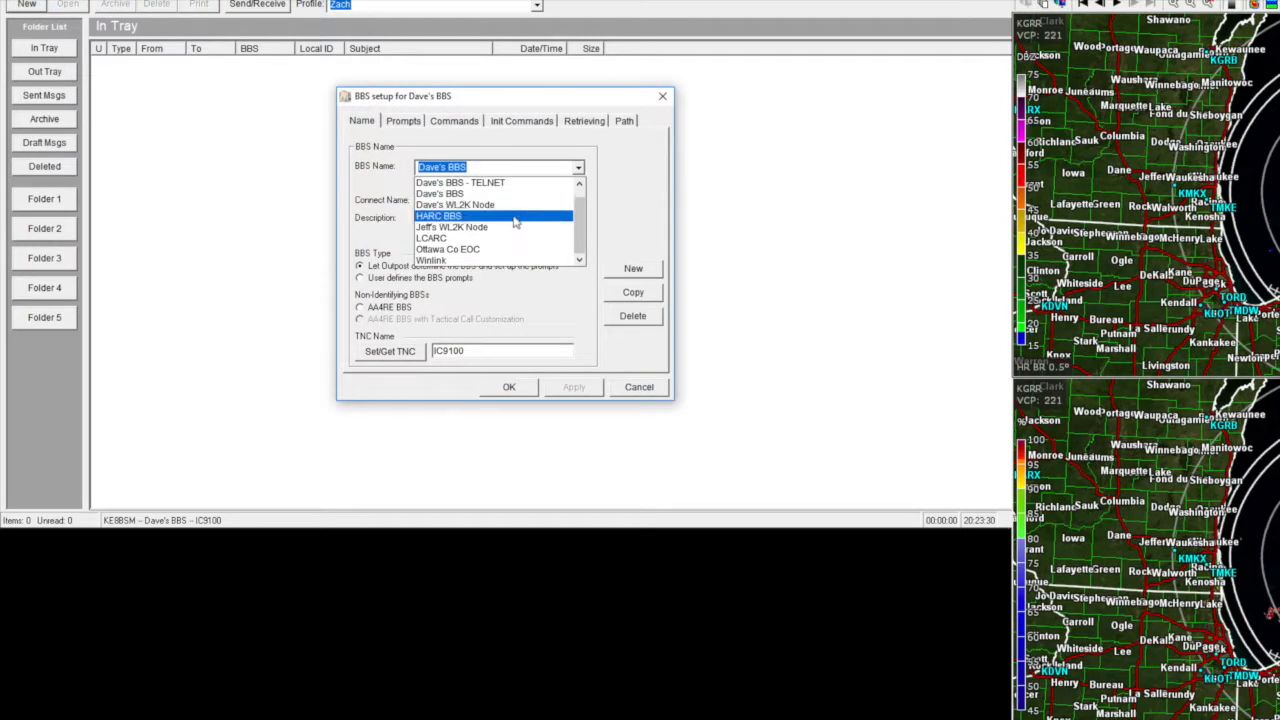
{"action": "left_click", "coordinate": [466, 249]}
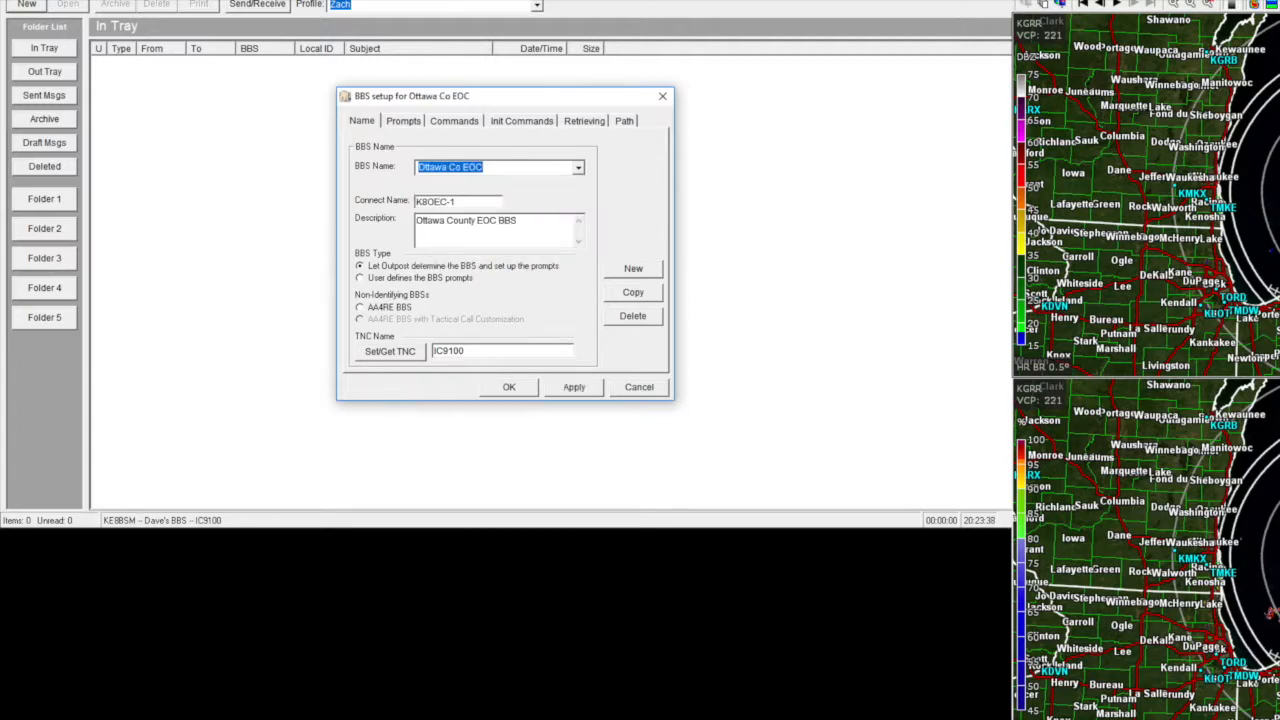
{"action": "left_click", "coordinate": [509, 387]}
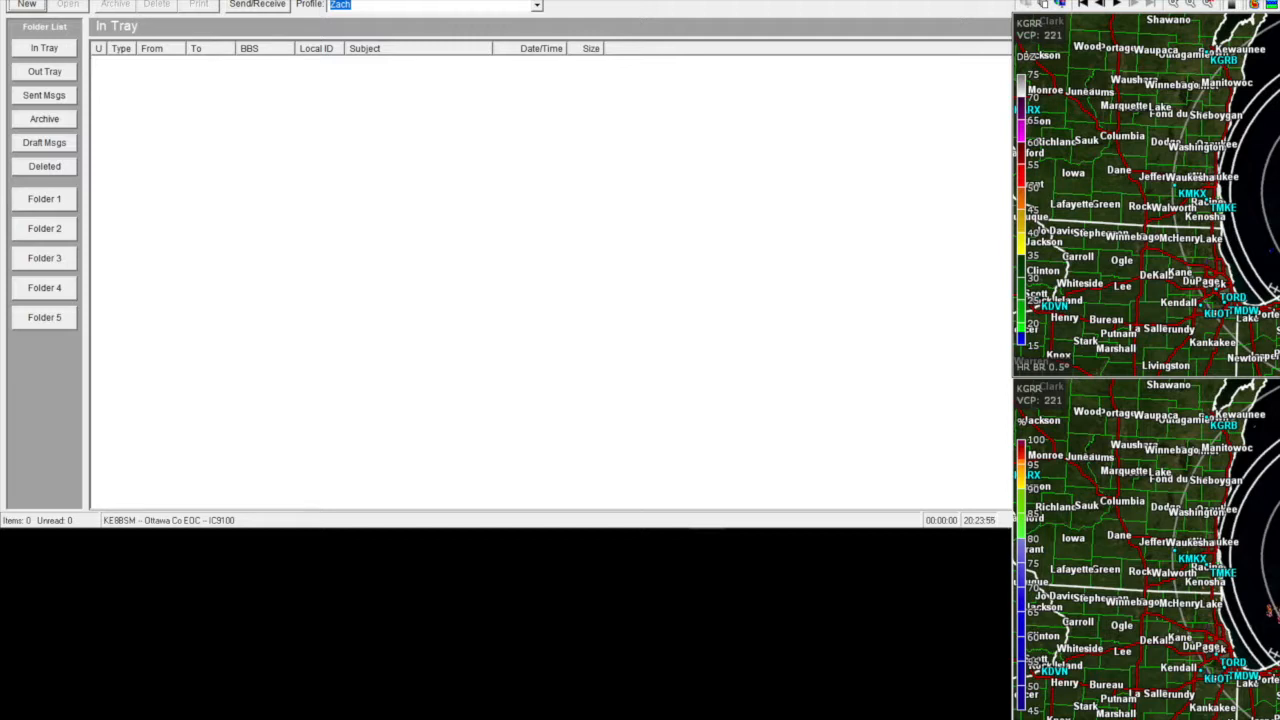
- Start a new private message with the recipient's callsign and subject 'Hi!'
{"action": "left_click", "coordinate": [66, 0]}
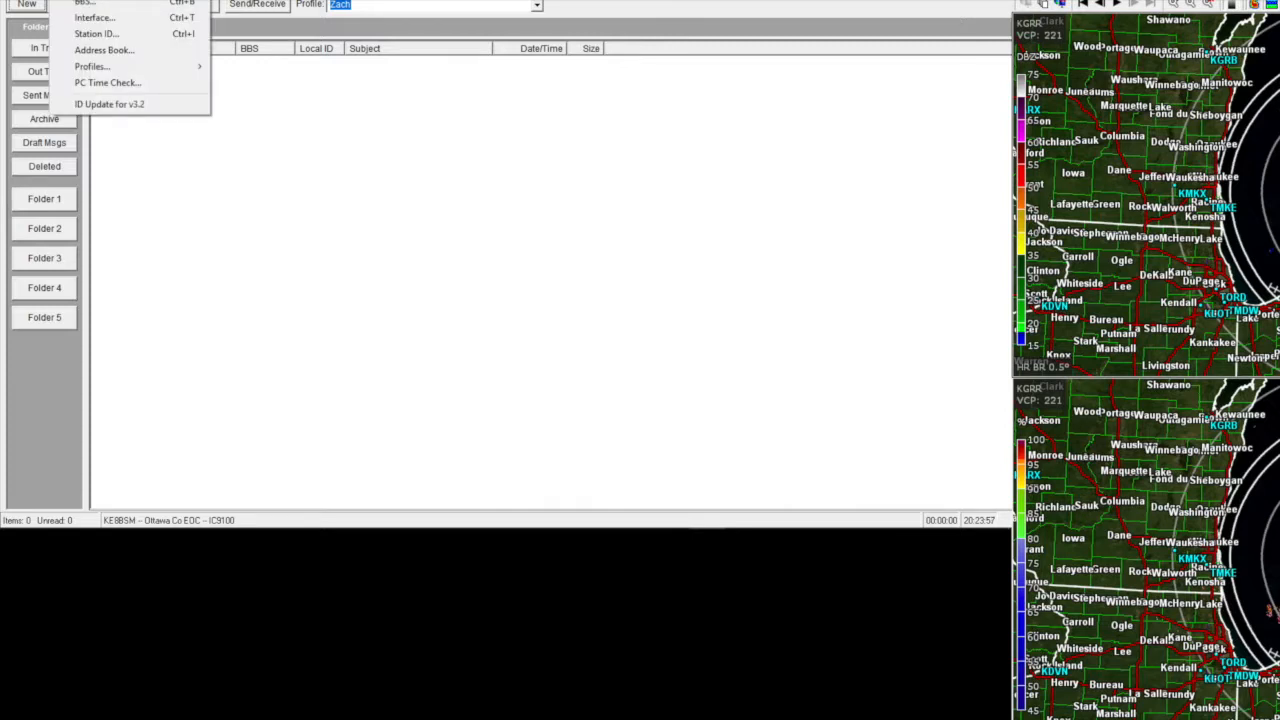
{"action": "left_click", "coordinate": [214, 0]}
{"action": "left_click", "coordinate": [28, 6]}
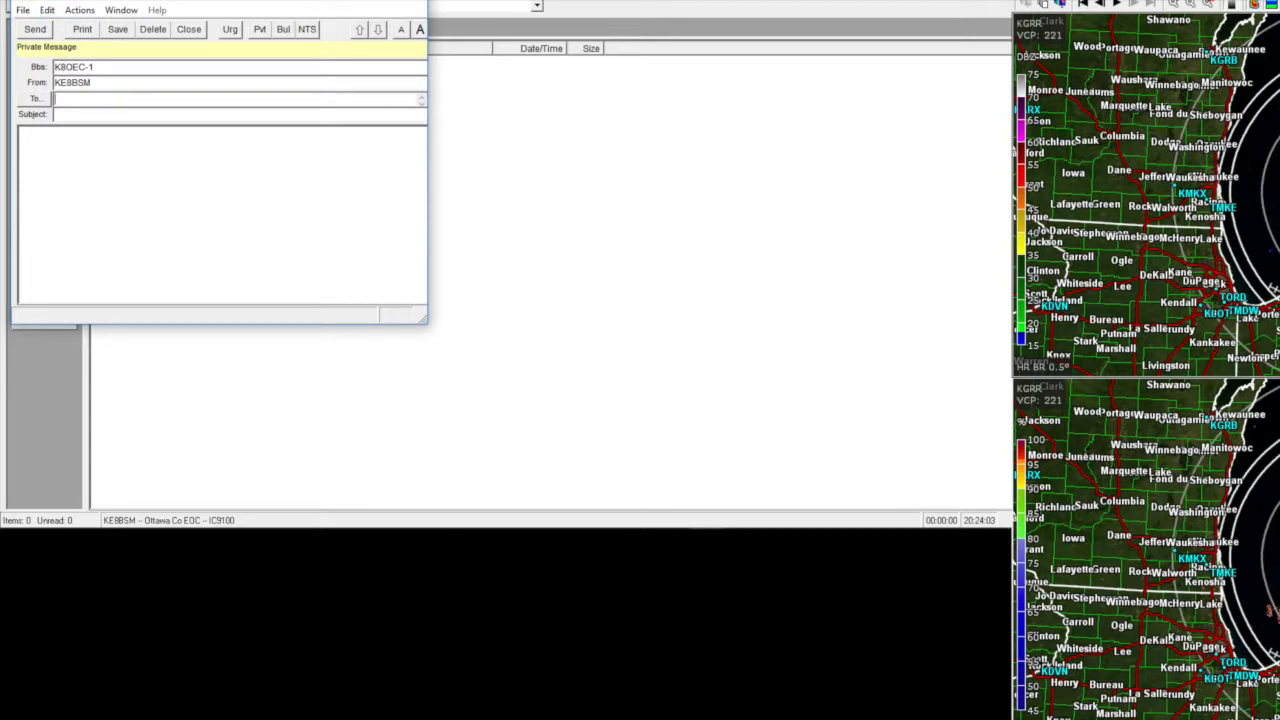
{"action": "type", "text": "KD"}
{"action": "type", "text": "8VU"}
{"action": "type", "text": "N"}
{"action": "type", "text": "Hi!"}
{"action": "key", "text": "Tab"}
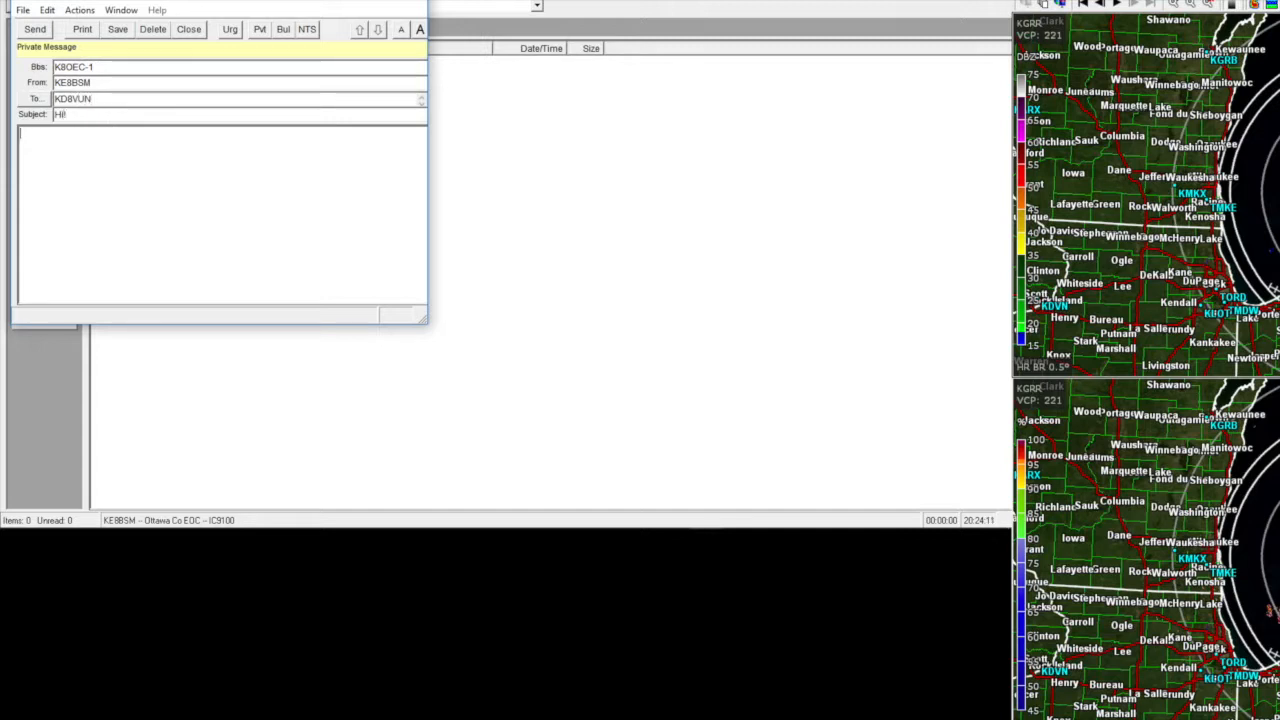
- Write the body 'Hey, This is a test. I'm making a youtube video!' and sign off with 73, callsign and name
{"action": "type", "text": "Hey, This is a test. I'm "}
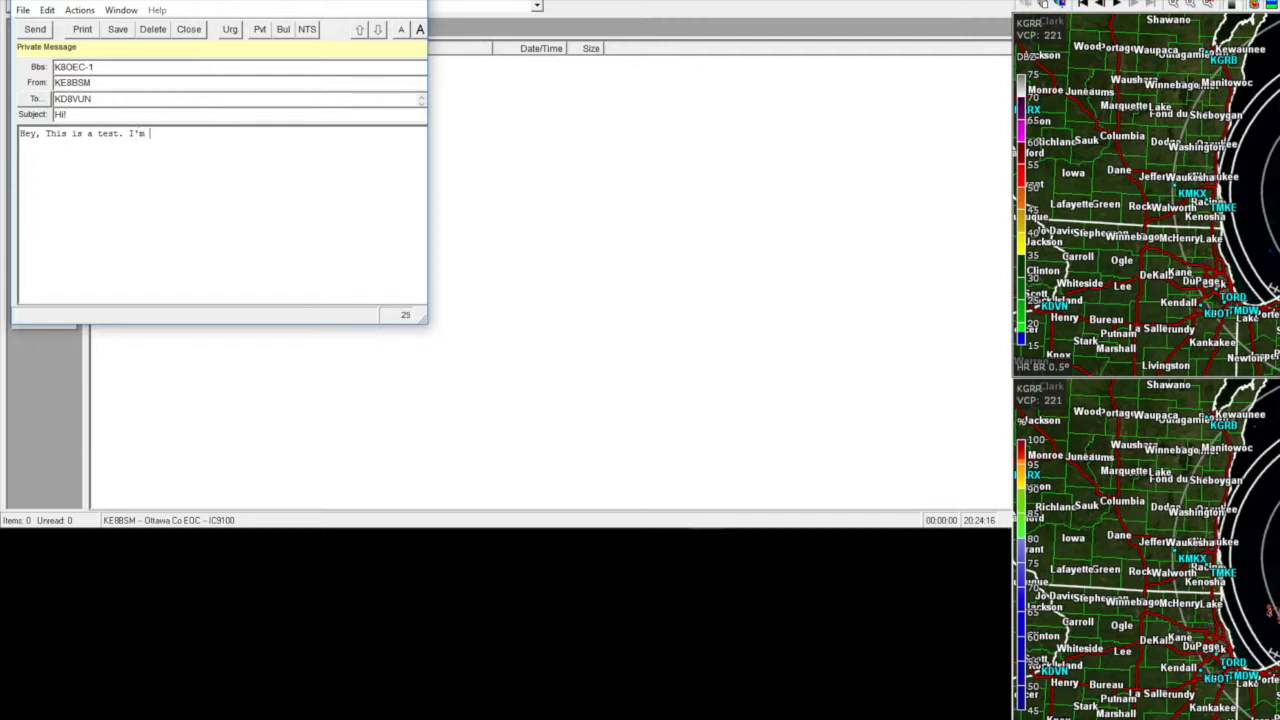
{"action": "type", "text": "making a youtube video!"}
{"action": "key", "text": "Return"}
{"action": "key", "text": "Return"}
{"action": "type", "text": "73 d"}
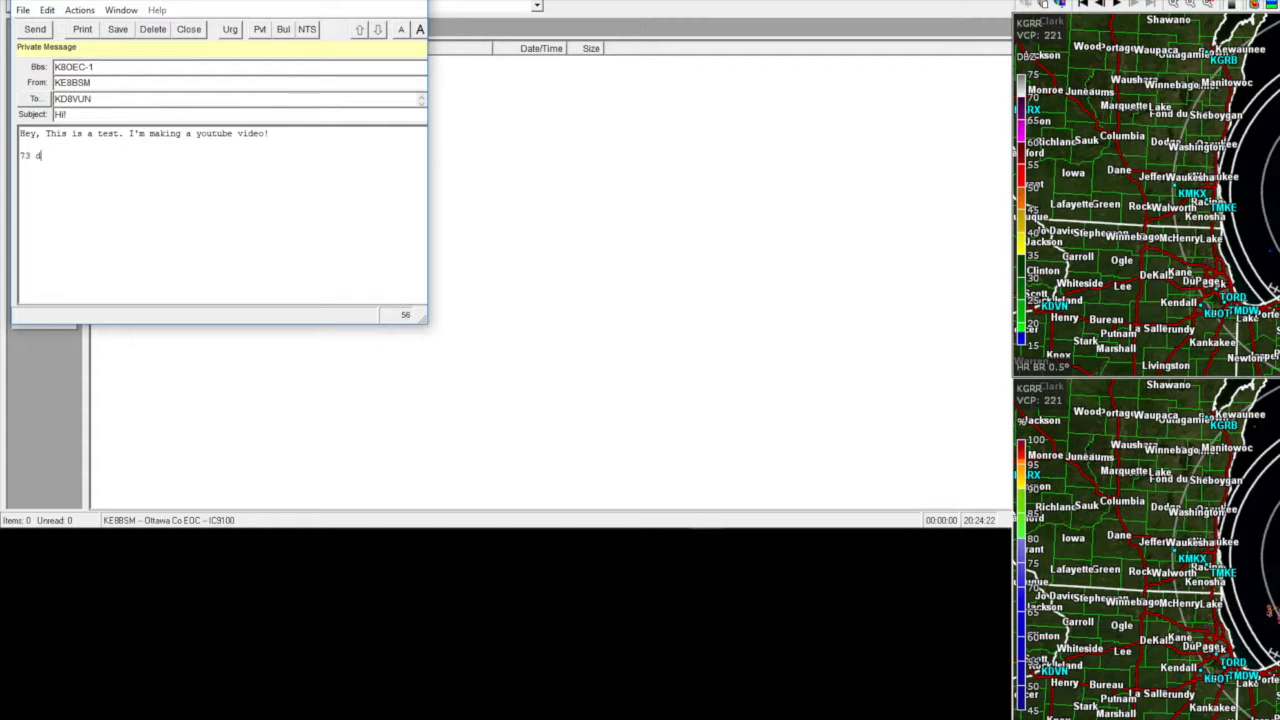
{"action": "type", "text": "e KE8BSM"}
{"action": "key", "text": "Return"}
{"action": "type", "text": "Zach"}
{"action": "left_click", "coordinate": [34, 29]}
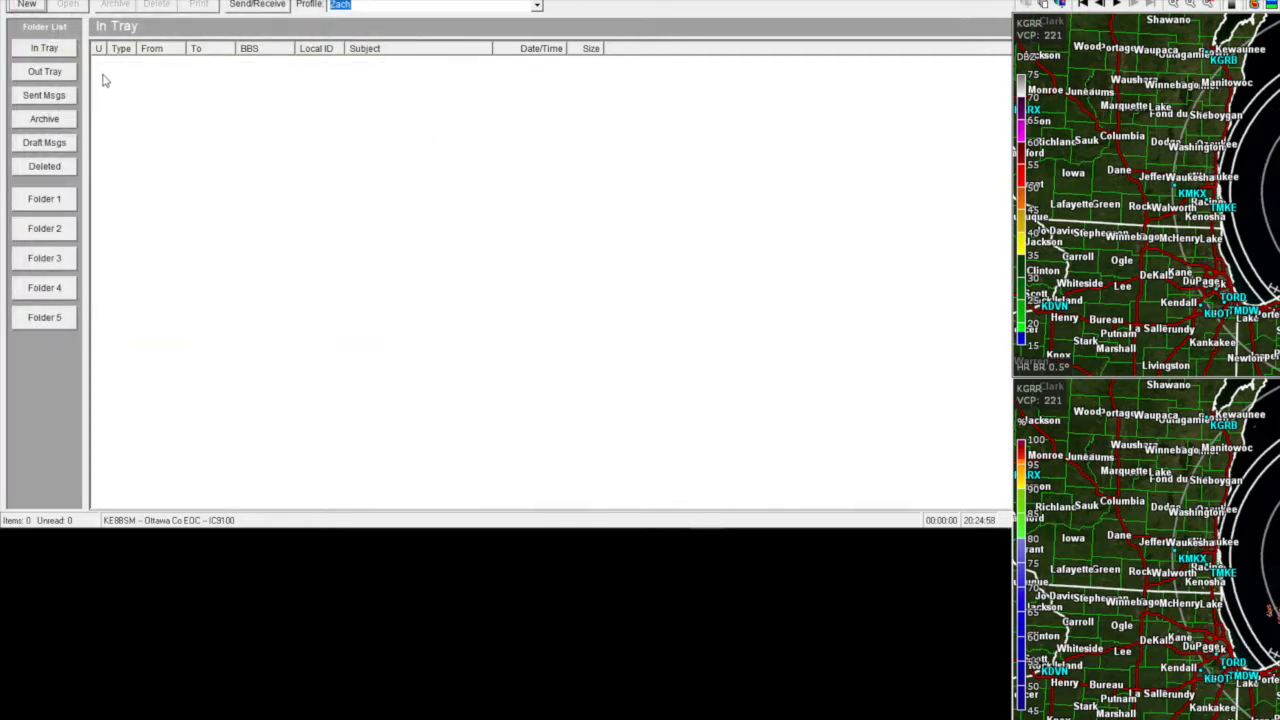
{"action": "left_click", "coordinate": [62, 73]}
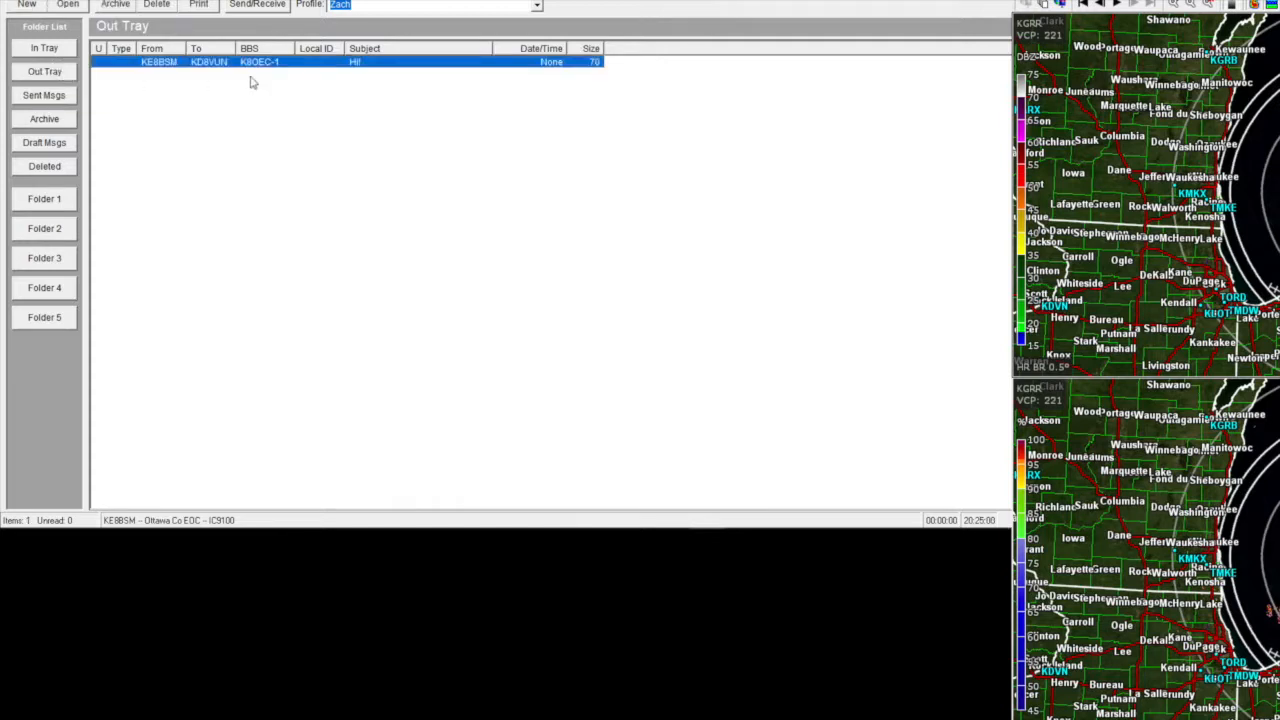
{"action": "left_click", "coordinate": [318, 70]}
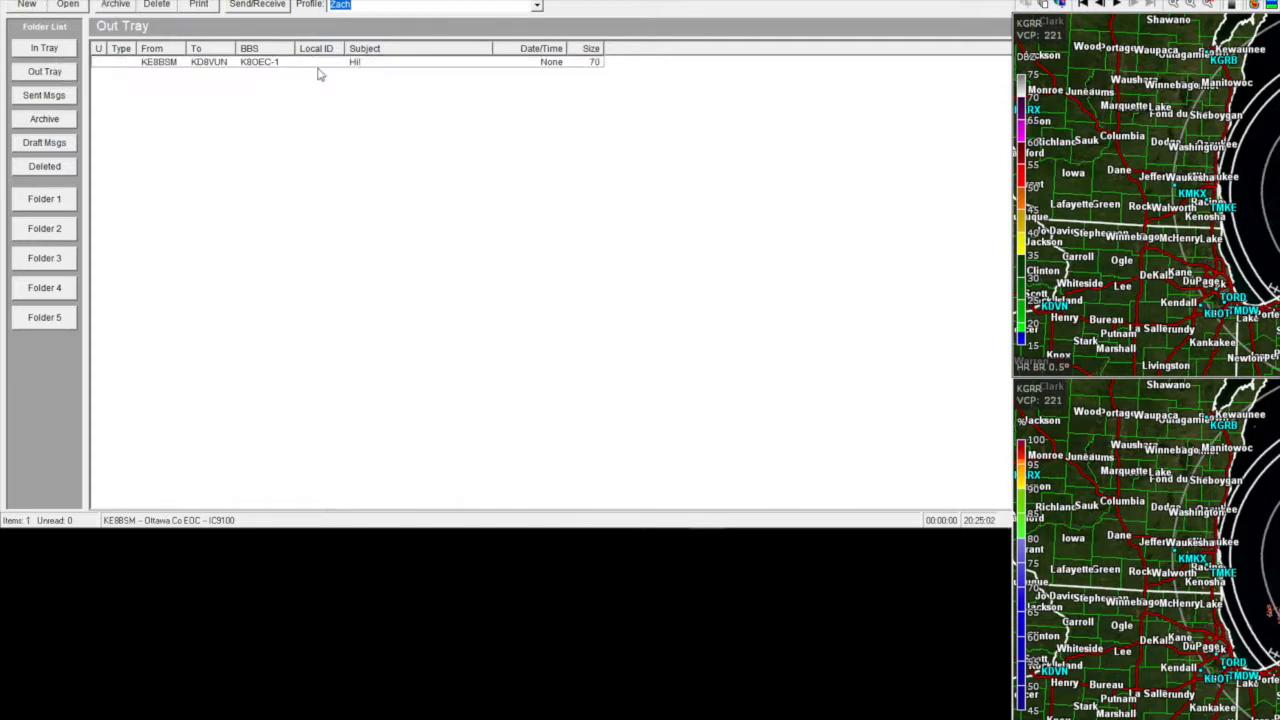
{"action": "double_click", "coordinate": [290, 62]}
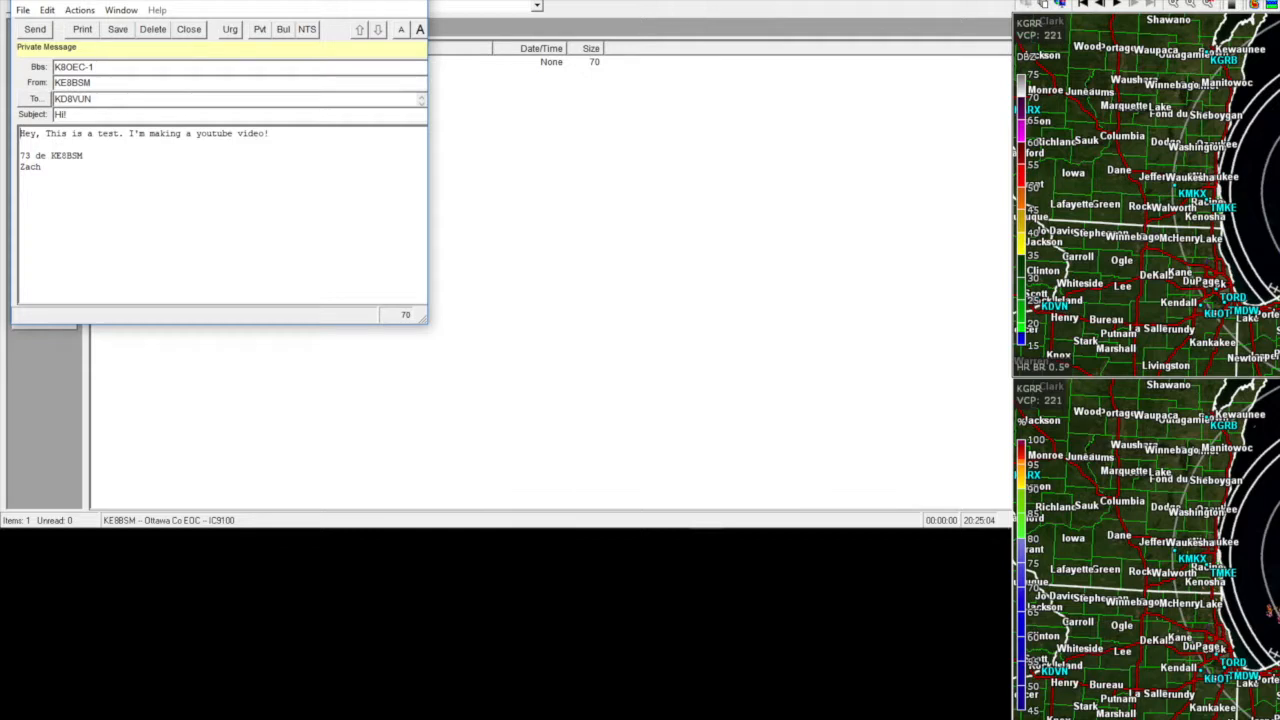
{"action": "left_click", "coordinate": [408, 2]}
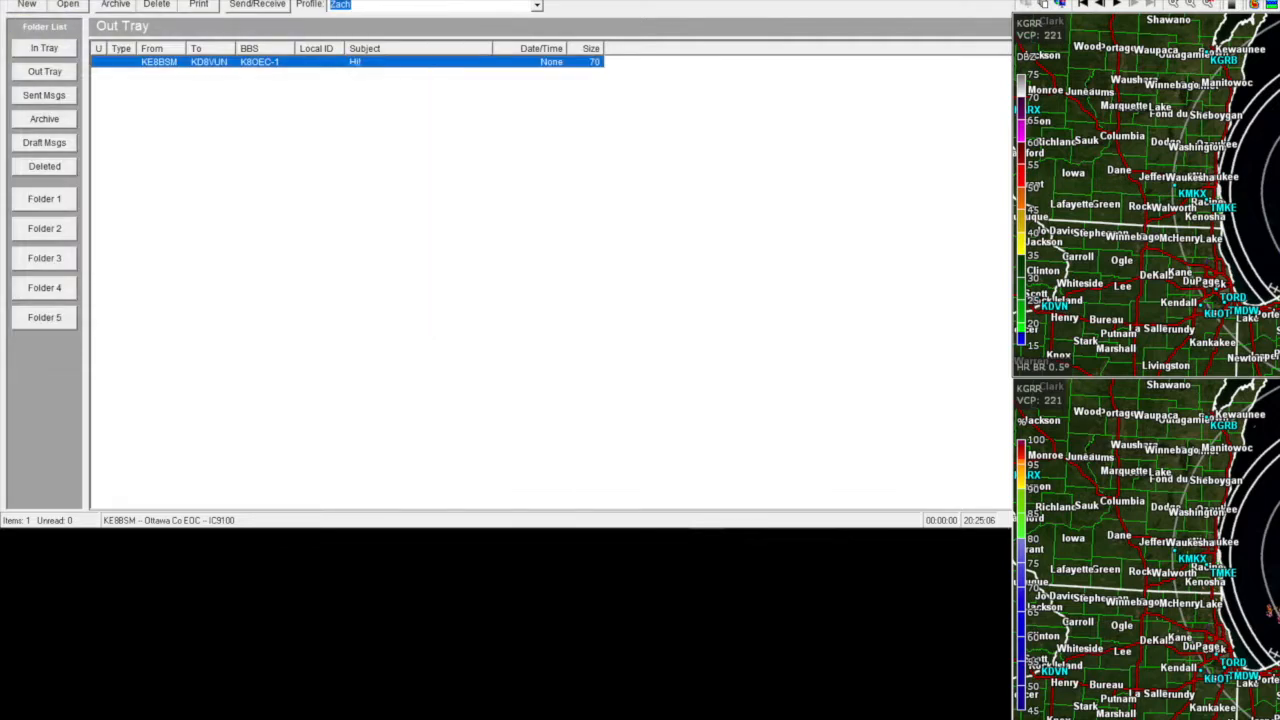
{"action": "left_click", "coordinate": [43, 49]}
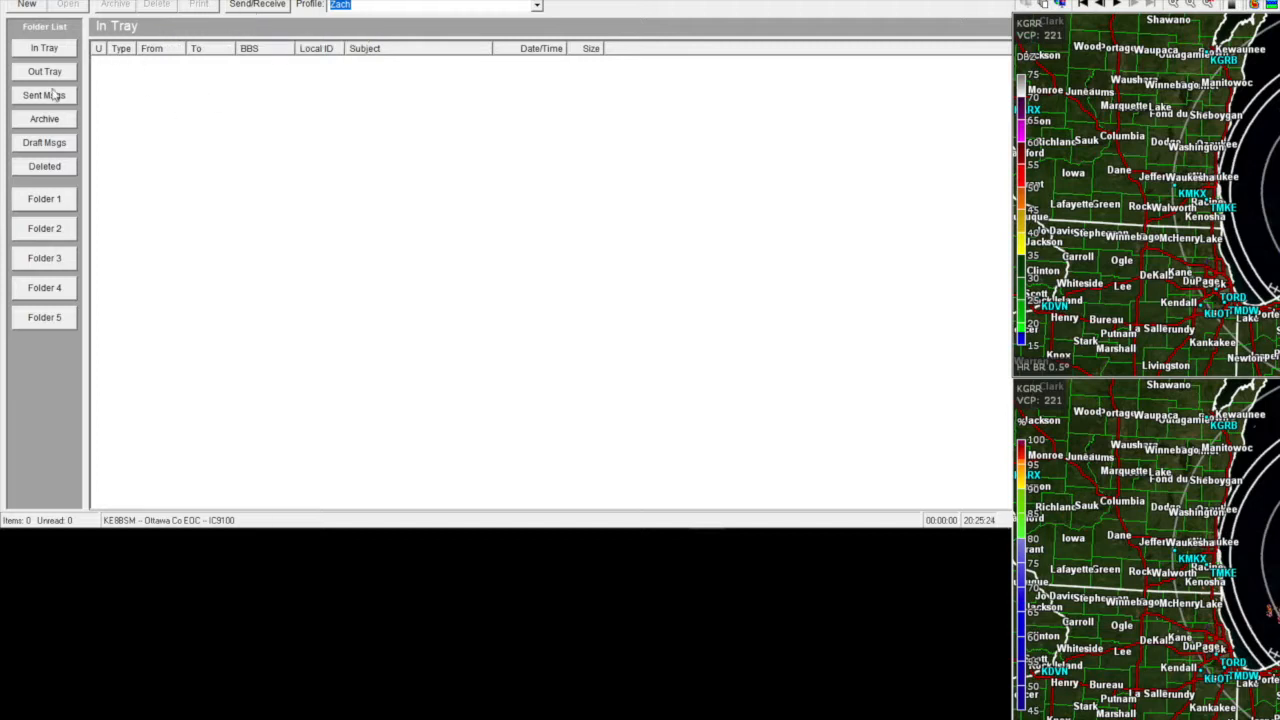
- Run Send/Receive to deliver the Hi! message, then check the Out Tray and Sent folders
{"action": "left_click", "coordinate": [240, 5]}
{"action": "left_click", "coordinate": [40, 74]}
{"action": "left_click", "coordinate": [44, 95]}
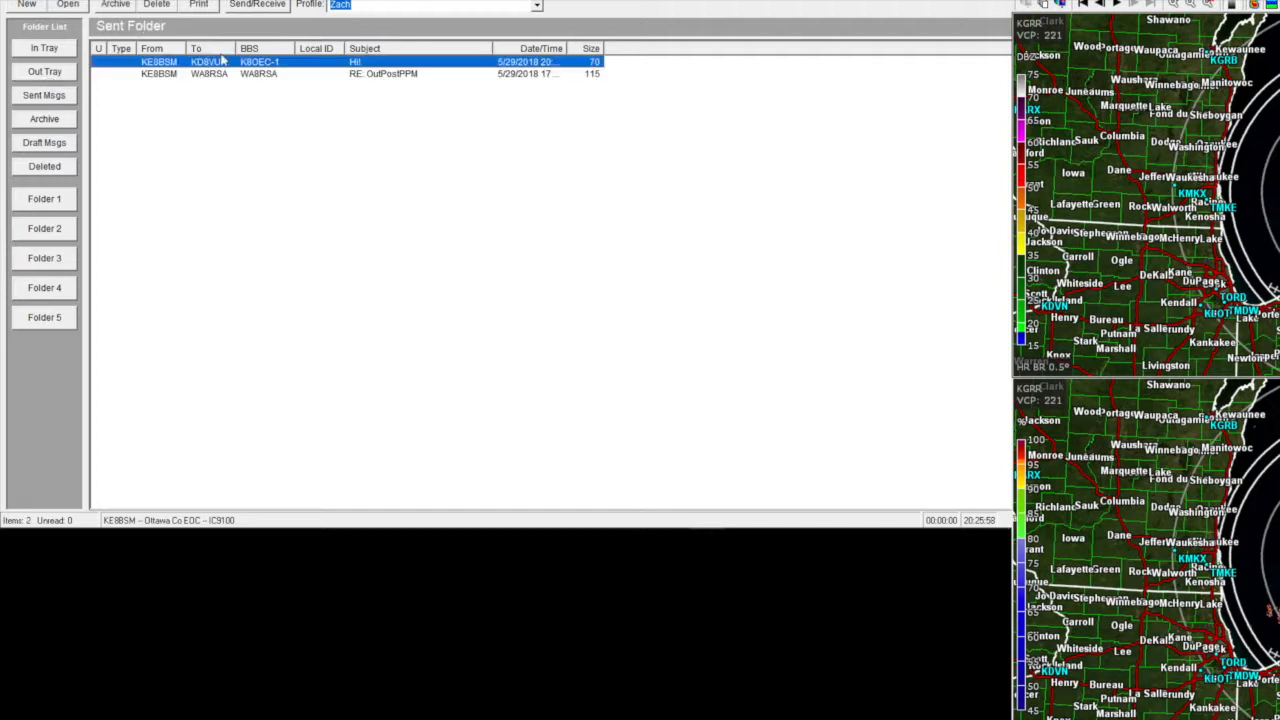
{"action": "left_click", "coordinate": [40, 52]}
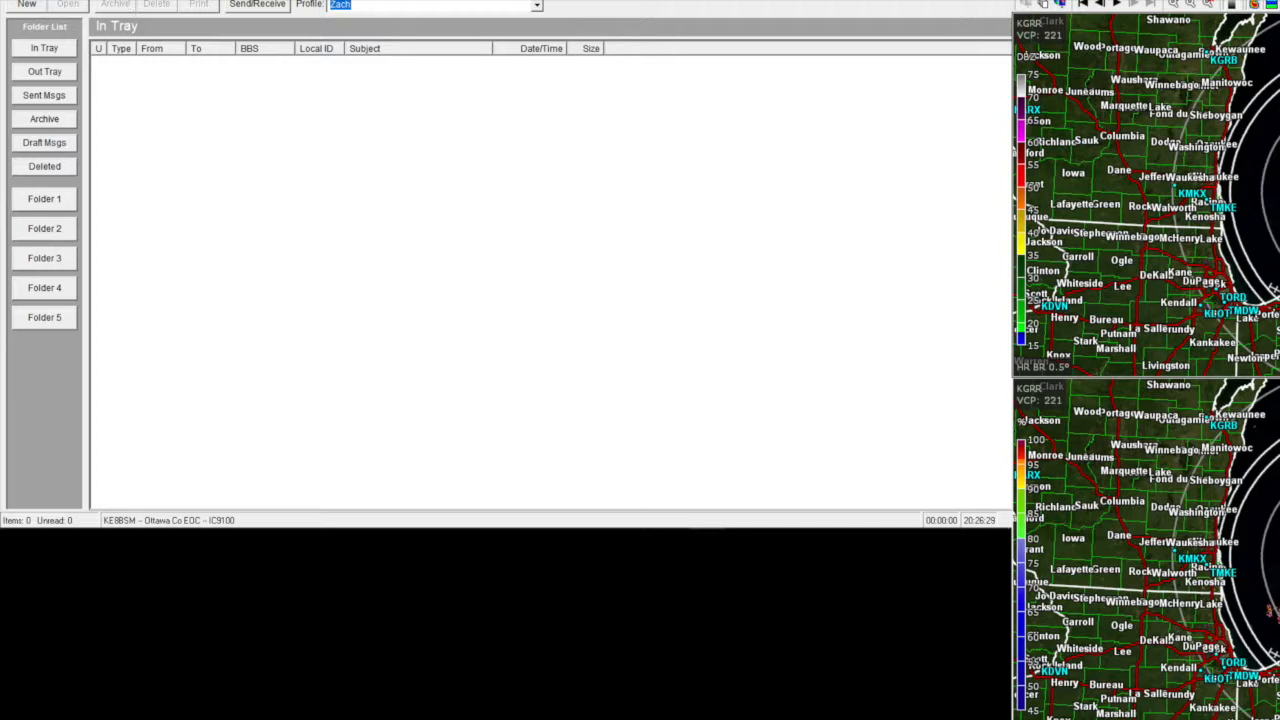
- Open the BBS setup for Ottawa Co EOC and show its list of configured BBS names
{"action": "left_click", "coordinate": [70, 0]}
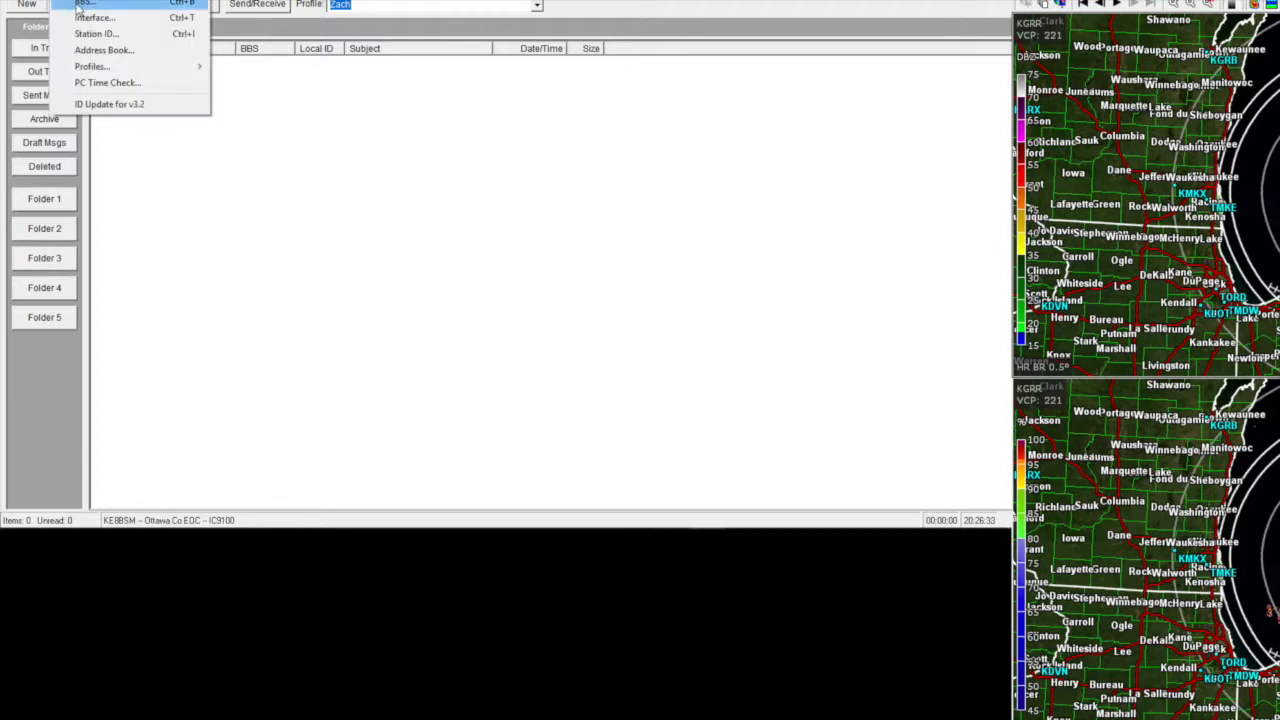
{"action": "left_click", "coordinate": [80, 2]}
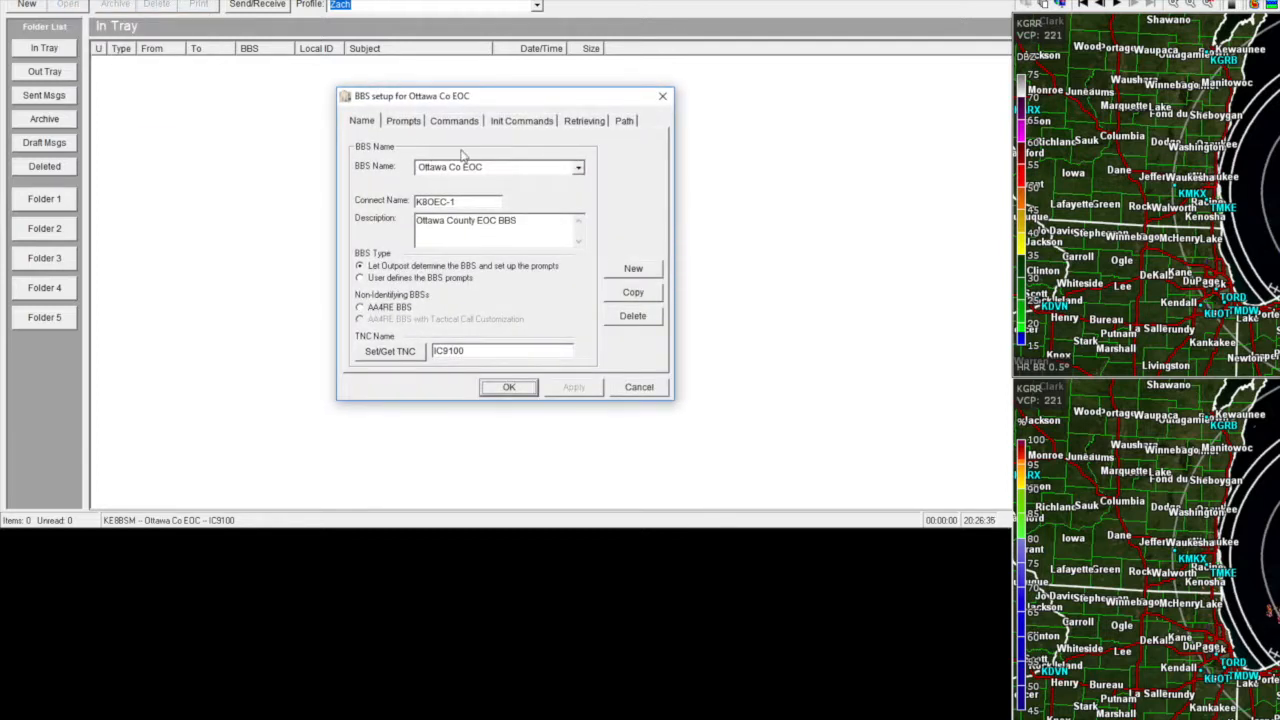
{"action": "left_click", "coordinate": [578, 170]}
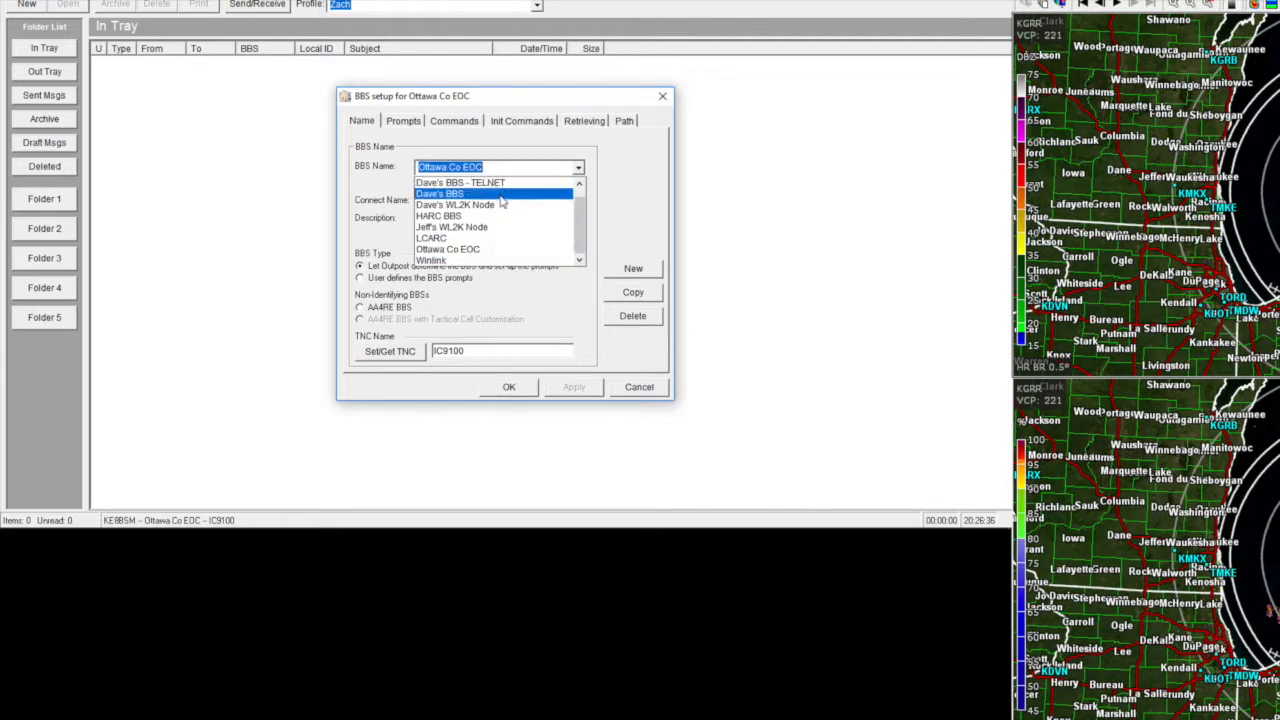
{"action": "left_click", "coordinate": [487, 205]}
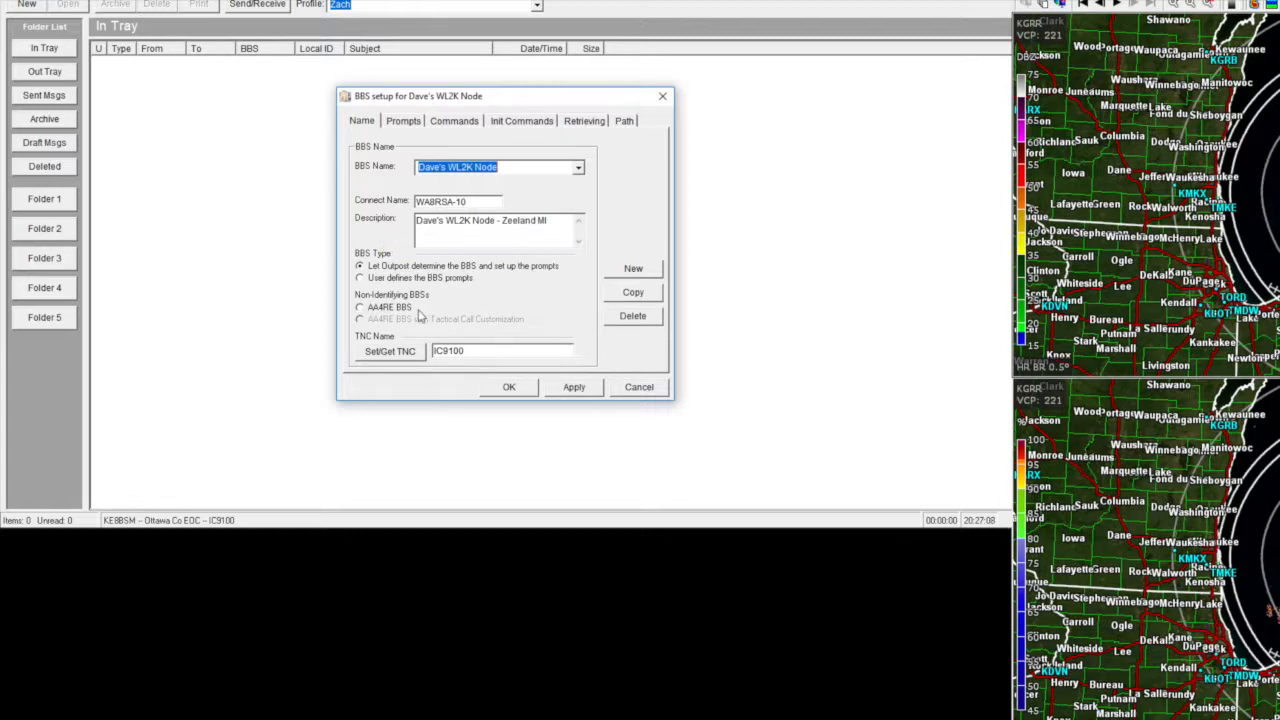
{"action": "left_click", "coordinate": [395, 360]}
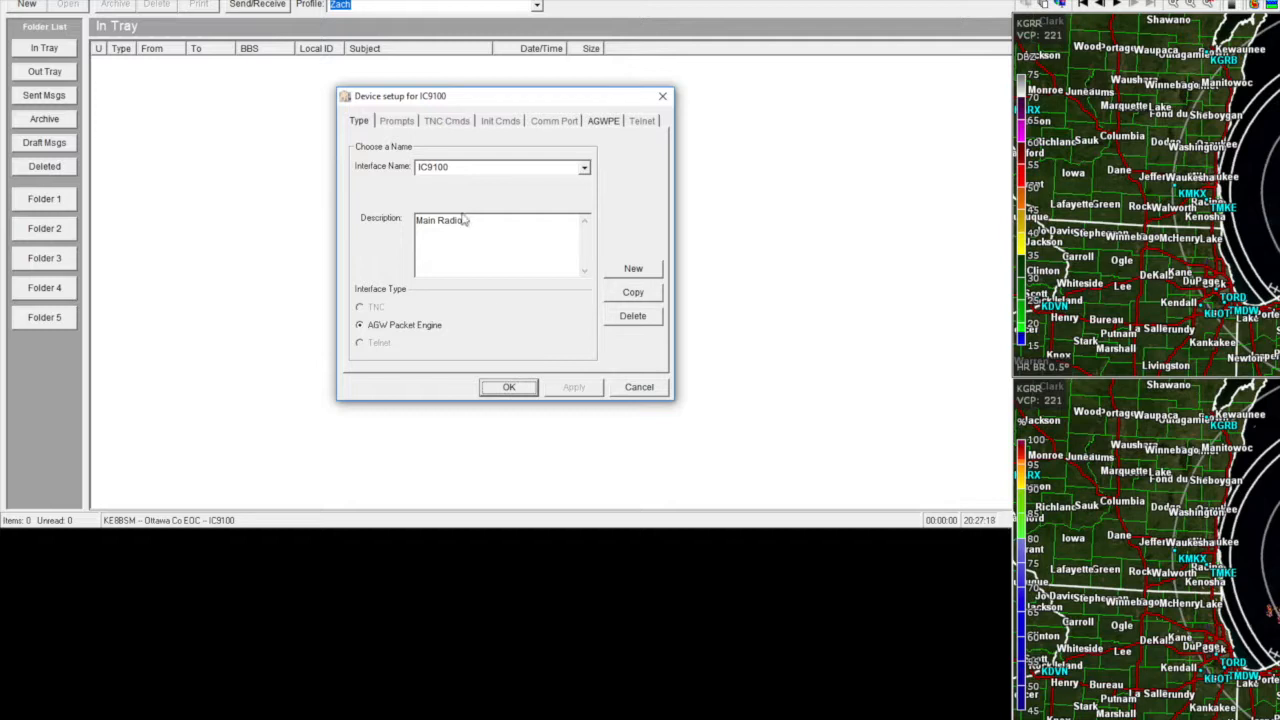
- Close the IC9100 device setup and save Dave's WL2K Node as the active BBS
{"action": "left_click", "coordinate": [509, 388]}
{"action": "left_click", "coordinate": [636, 387]}
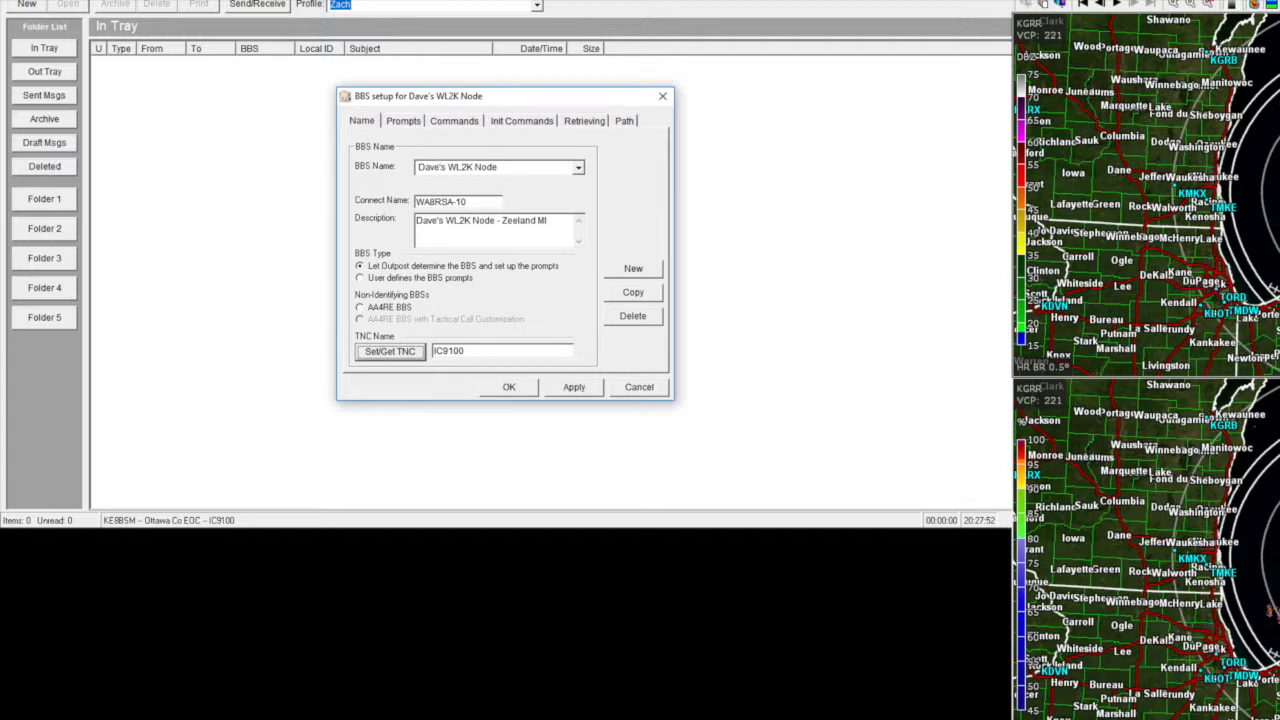
{"action": "left_click", "coordinate": [507, 387]}
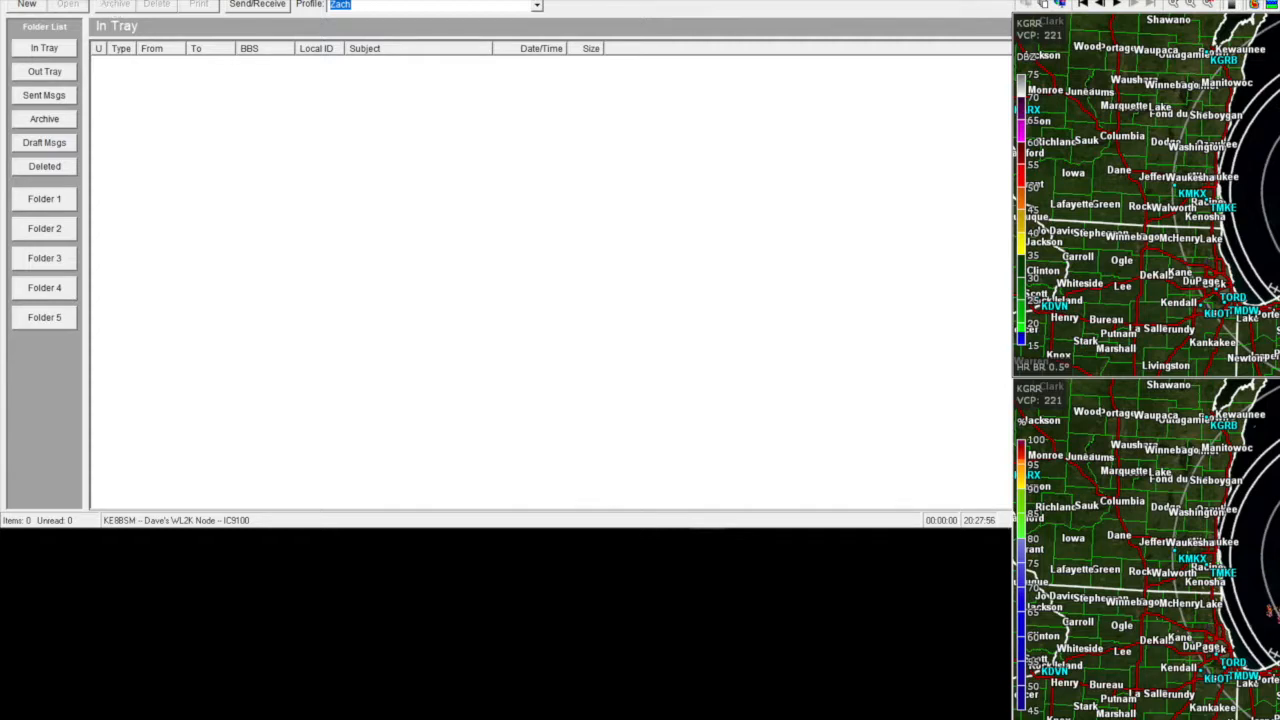
{"action": "left_click", "coordinate": [12, 0]}
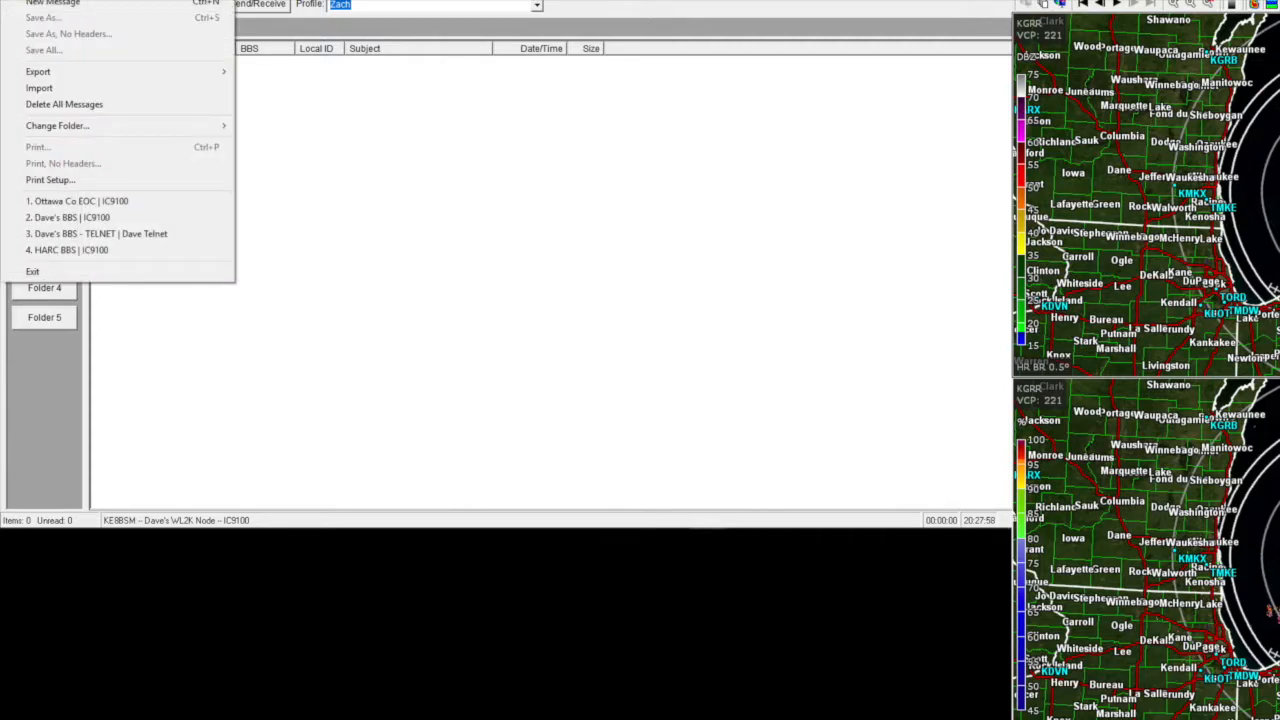
{"action": "left_click", "coordinate": [66, 0]}
{"action": "left_click", "coordinate": [66, 0]}
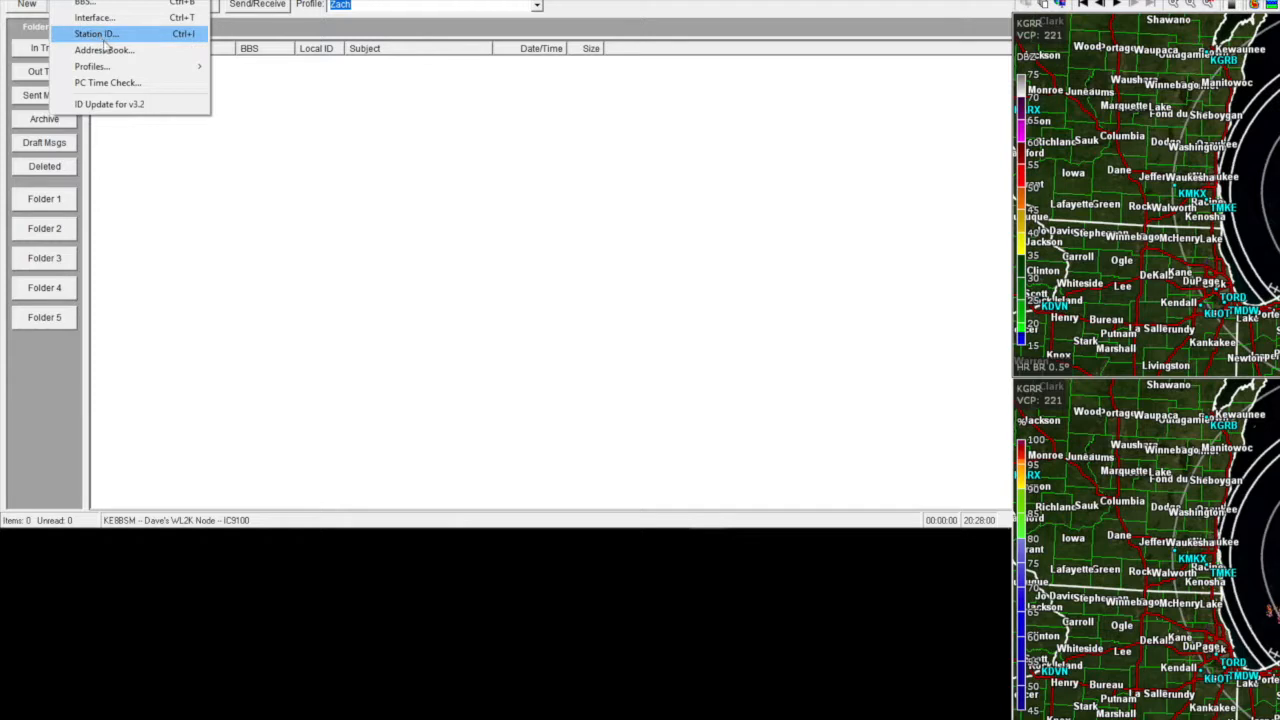
{"action": "left_click", "coordinate": [98, 34]}
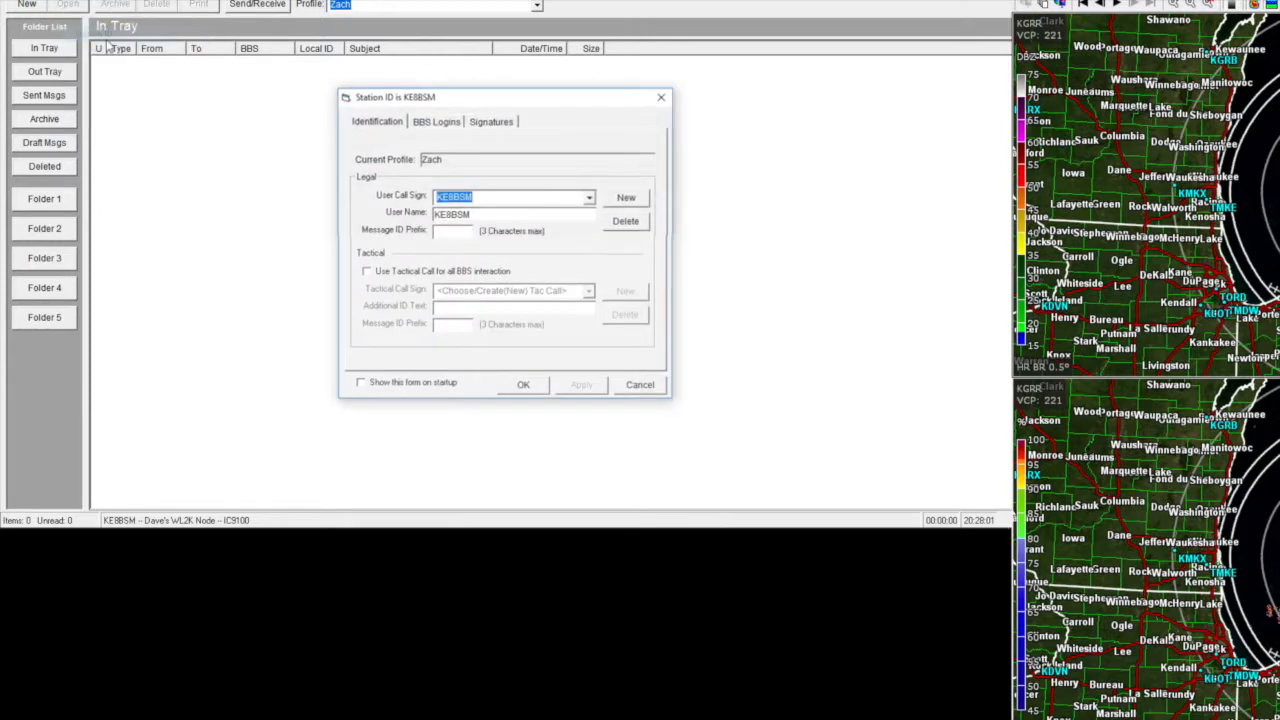
{"action": "left_click", "coordinate": [435, 121]}
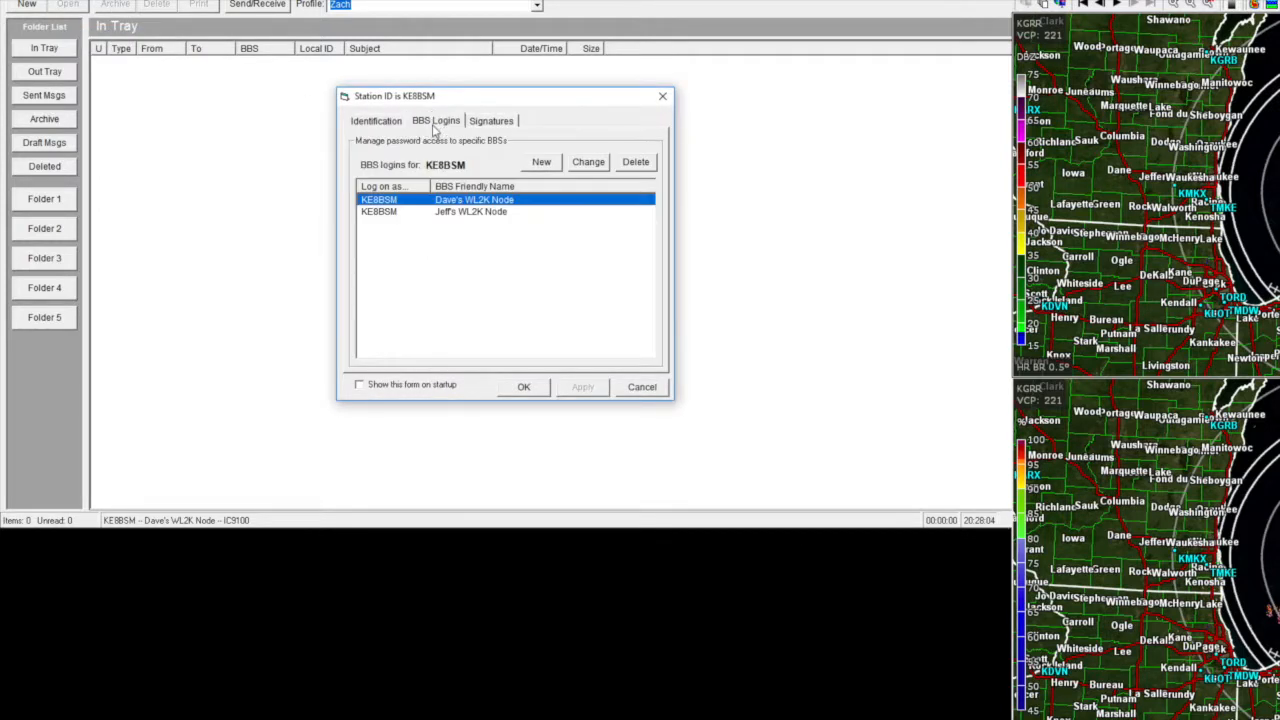
{"action": "double_click", "coordinate": [474, 202]}
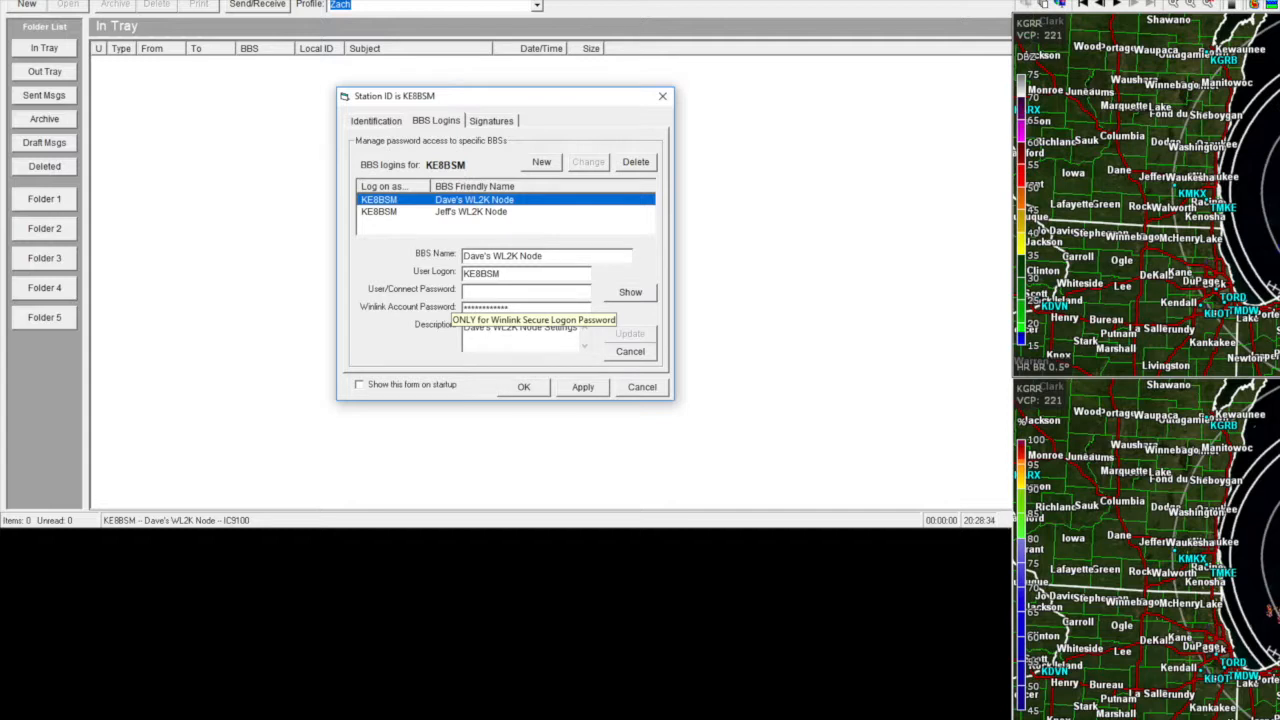
{"action": "double_click", "coordinate": [478, 308]}
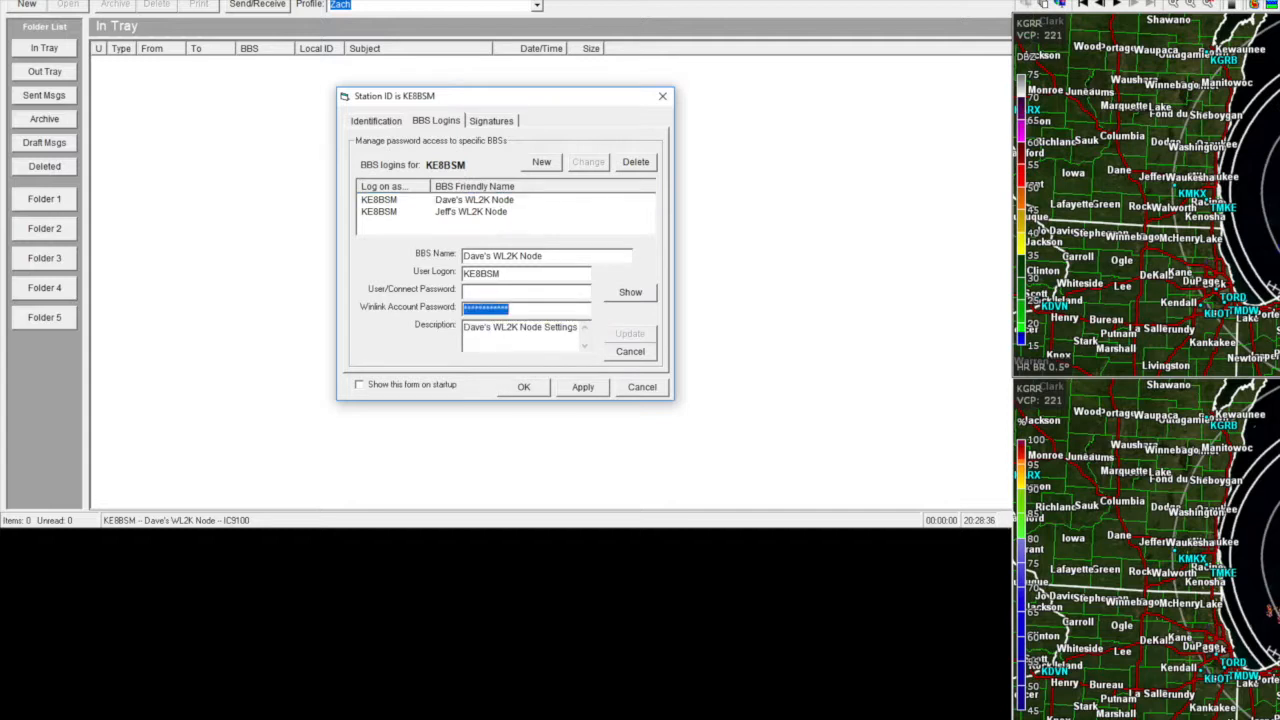
{"action": "key", "text": "Tab"}
{"action": "left_click", "coordinate": [507, 327]}
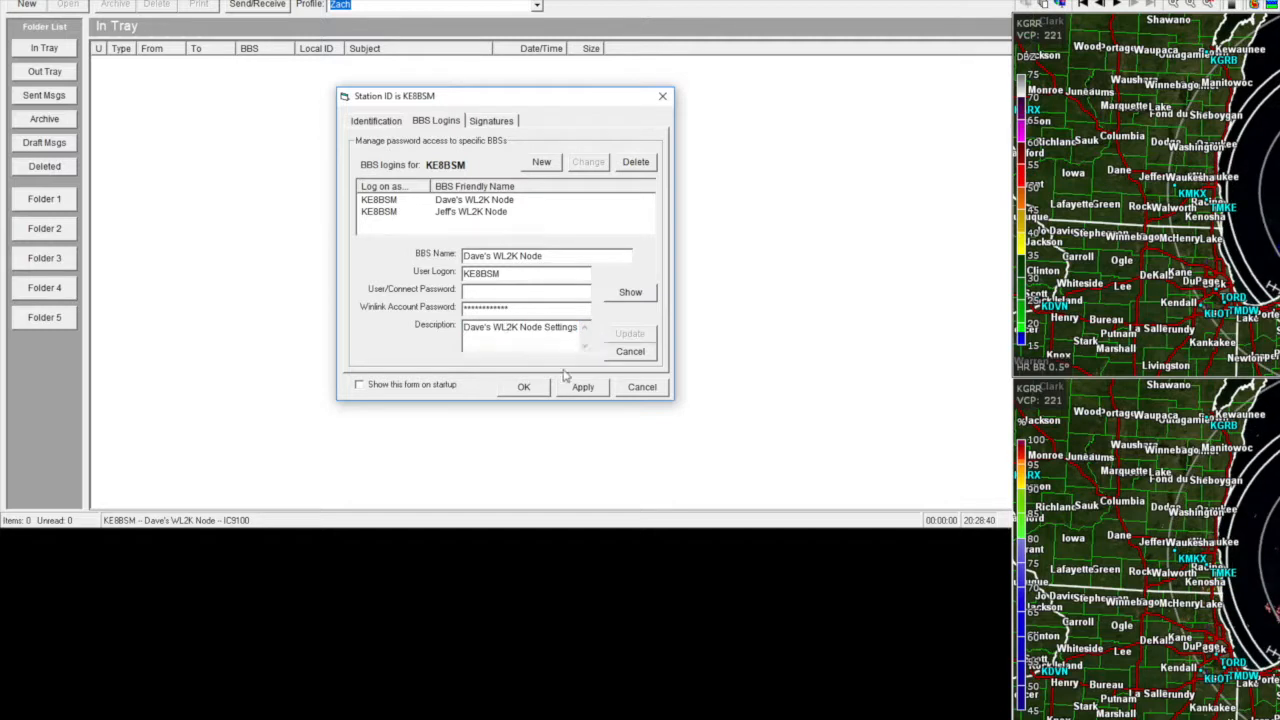
{"action": "left_click", "coordinate": [640, 388]}
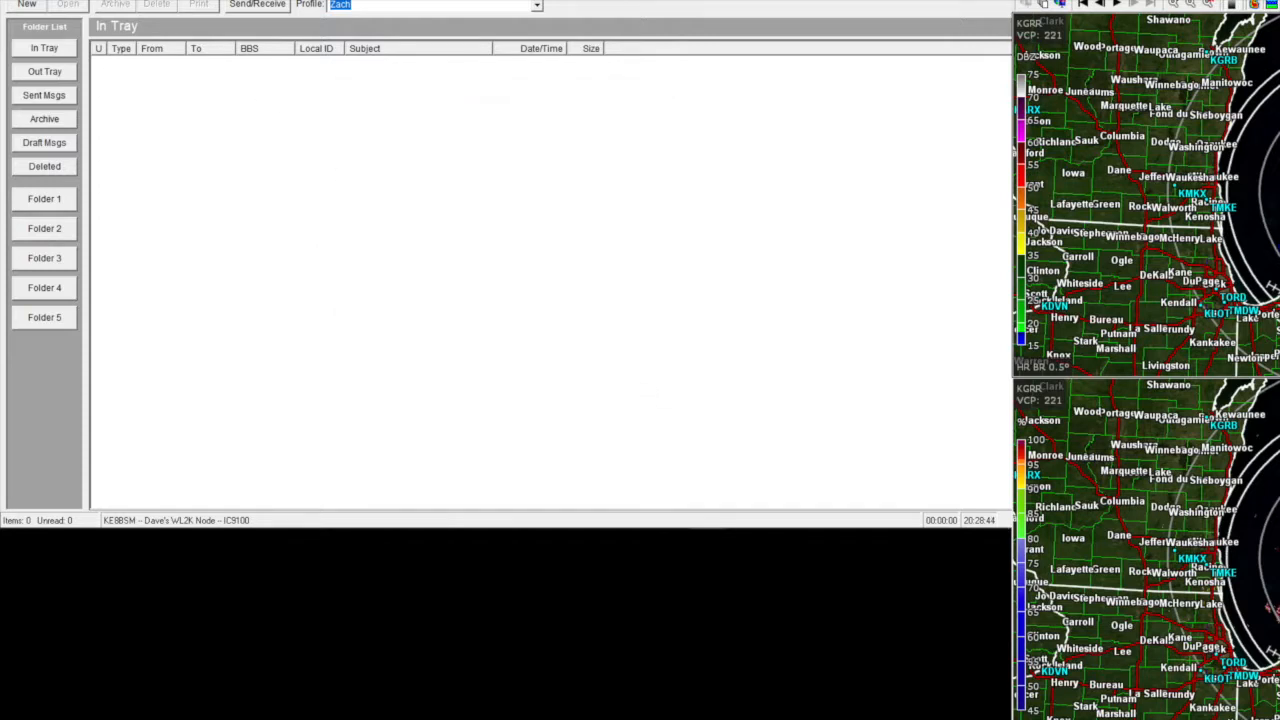
- Review the BBS setup, keep Dave's WL2K Node, and run a mail check with Send/Receive
{"action": "left_click", "coordinate": [64, 0]}
{"action": "left_click", "coordinate": [82, 2]}
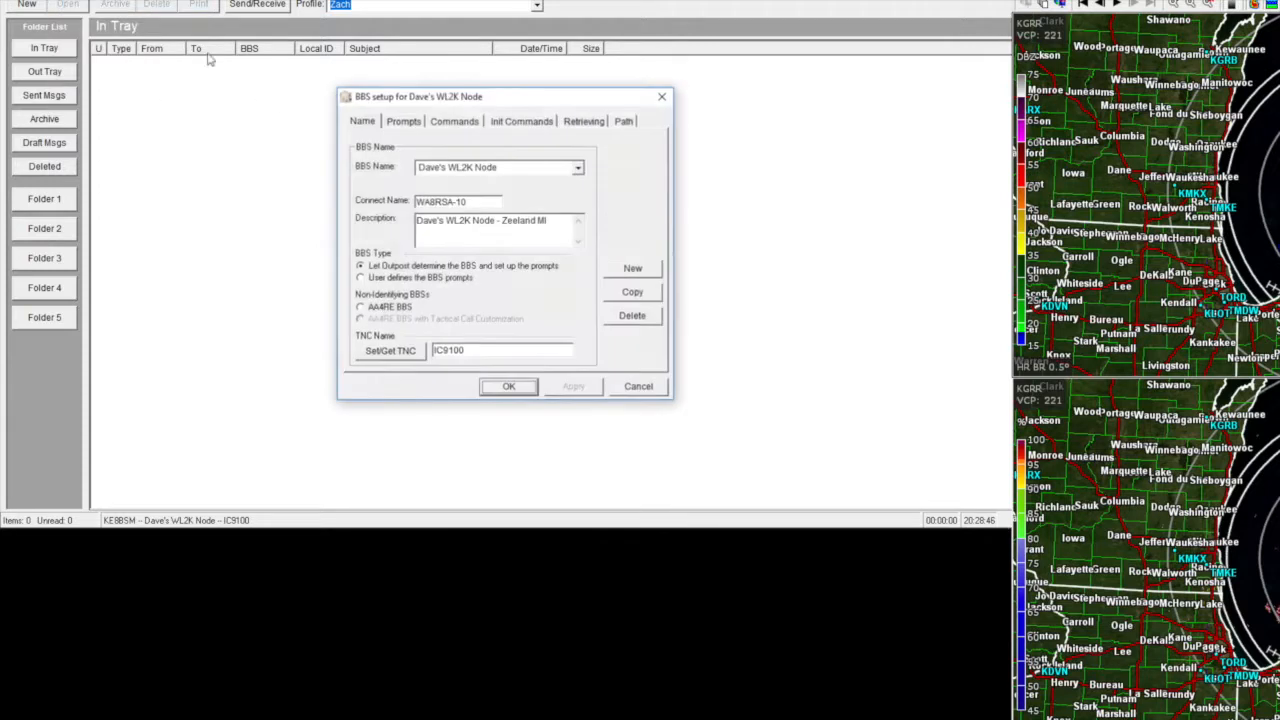
{"action": "left_click", "coordinate": [506, 388]}
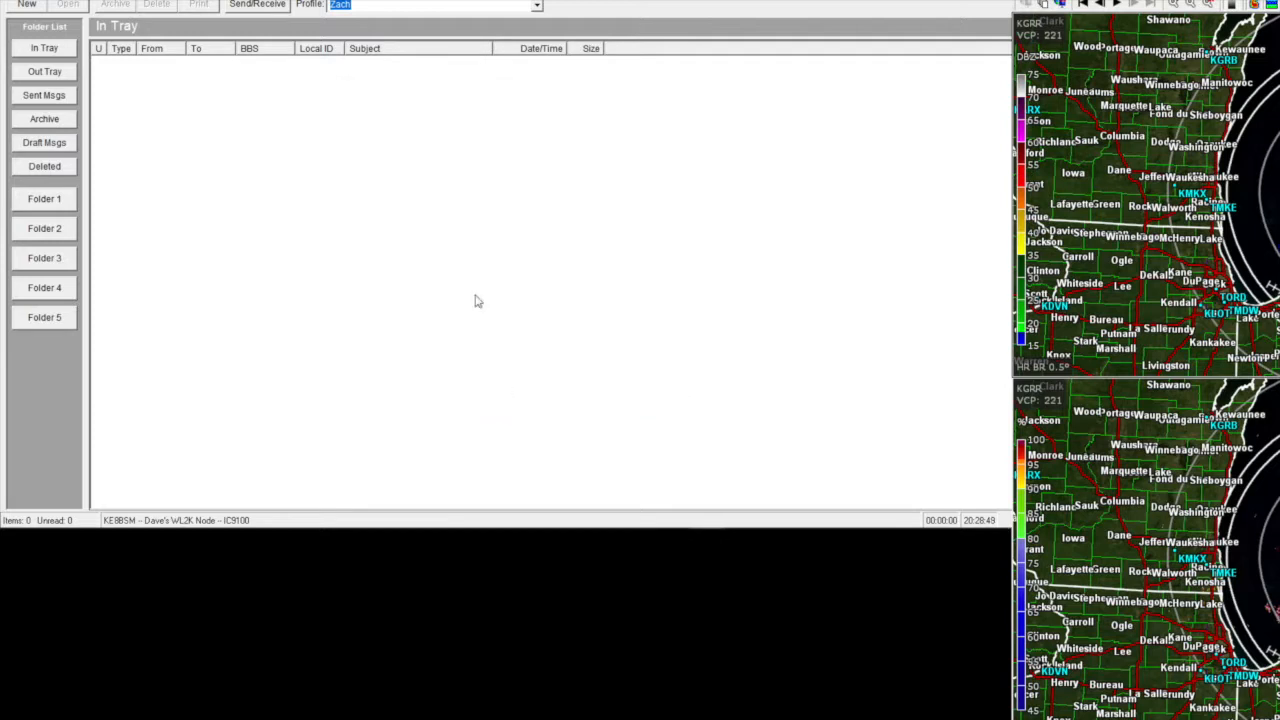
{"action": "left_click", "coordinate": [266, 8]}
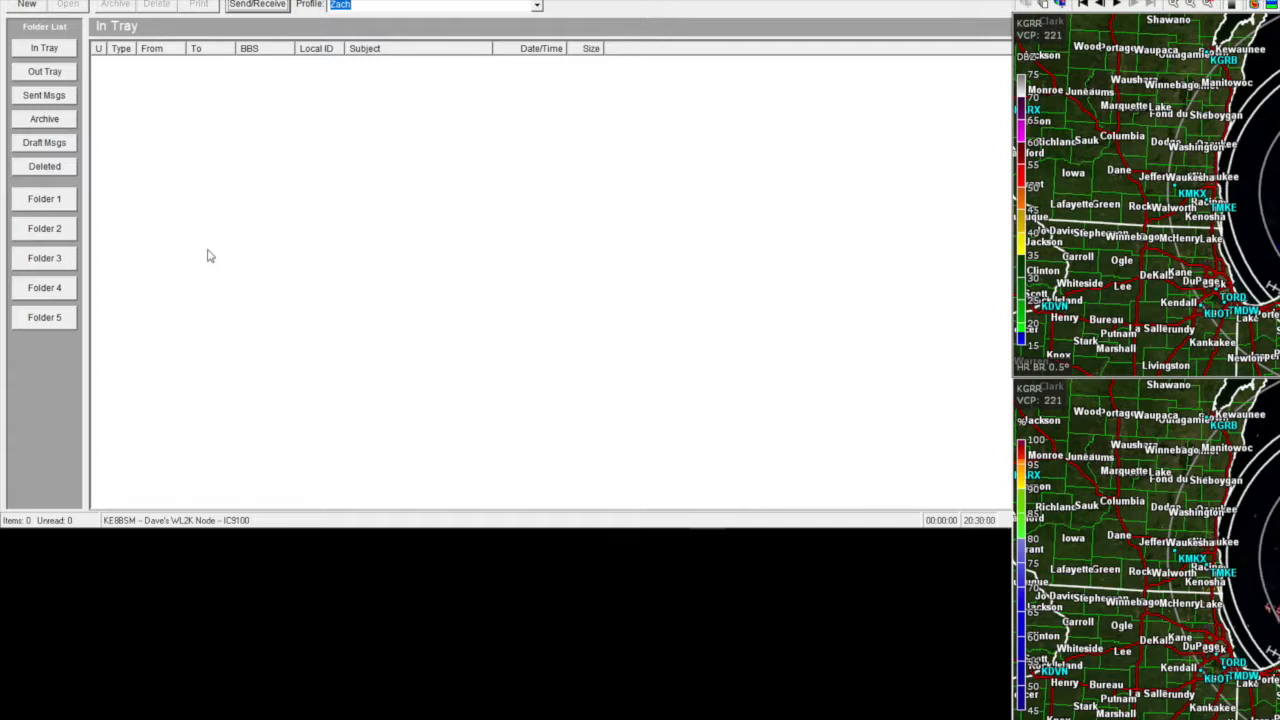
- Start a new private message to the recipient's call sign with subject 'Hi - Testing WL2K'
{"action": "left_click", "coordinate": [22, 6]}
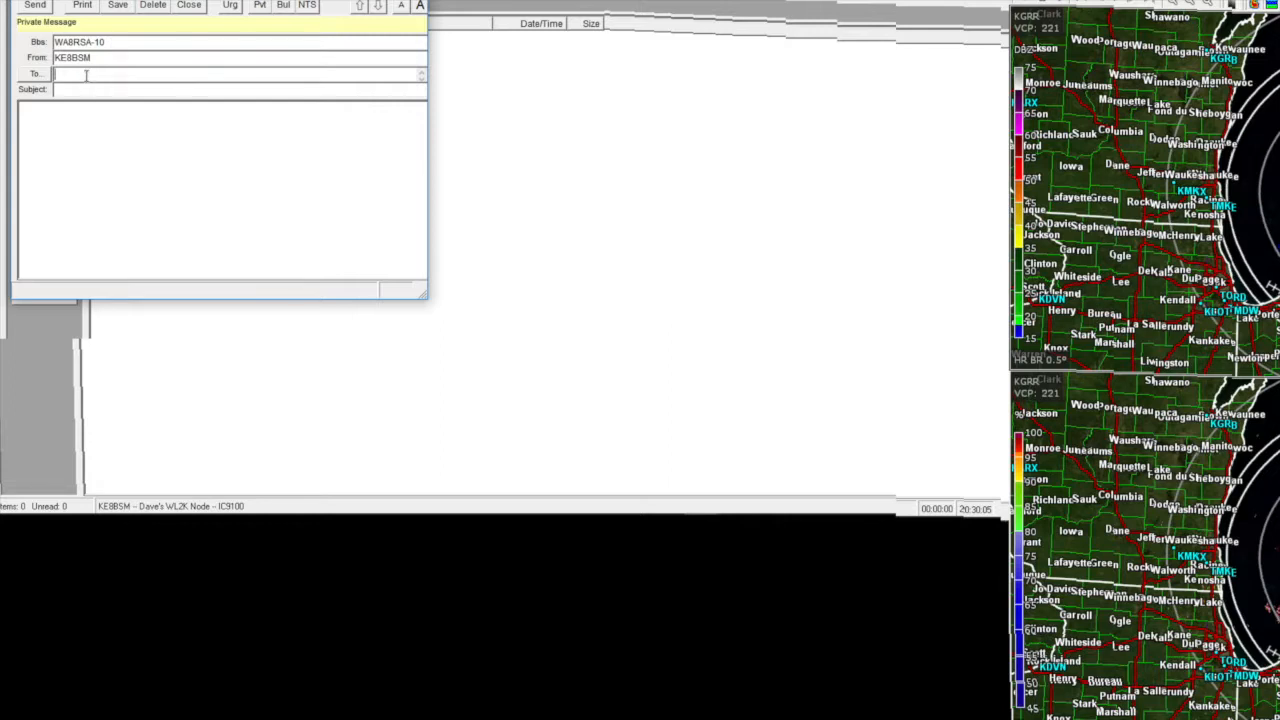
{"action": "type", "text": "KD8VUN@"}
{"action": "key", "text": "BackSpace"}
{"action": "left_click", "coordinate": [103, 91]}
{"action": "type", "text": "Hi - Testing WL2K"}
- Write 'Hey, testing WL2K from OutpostPPM. You're on YouTube! Haha', add a 73 sign-off, and send
{"action": "left_click", "coordinate": [106, 143]}
{"action": "type", "text": "Hey, tes"}
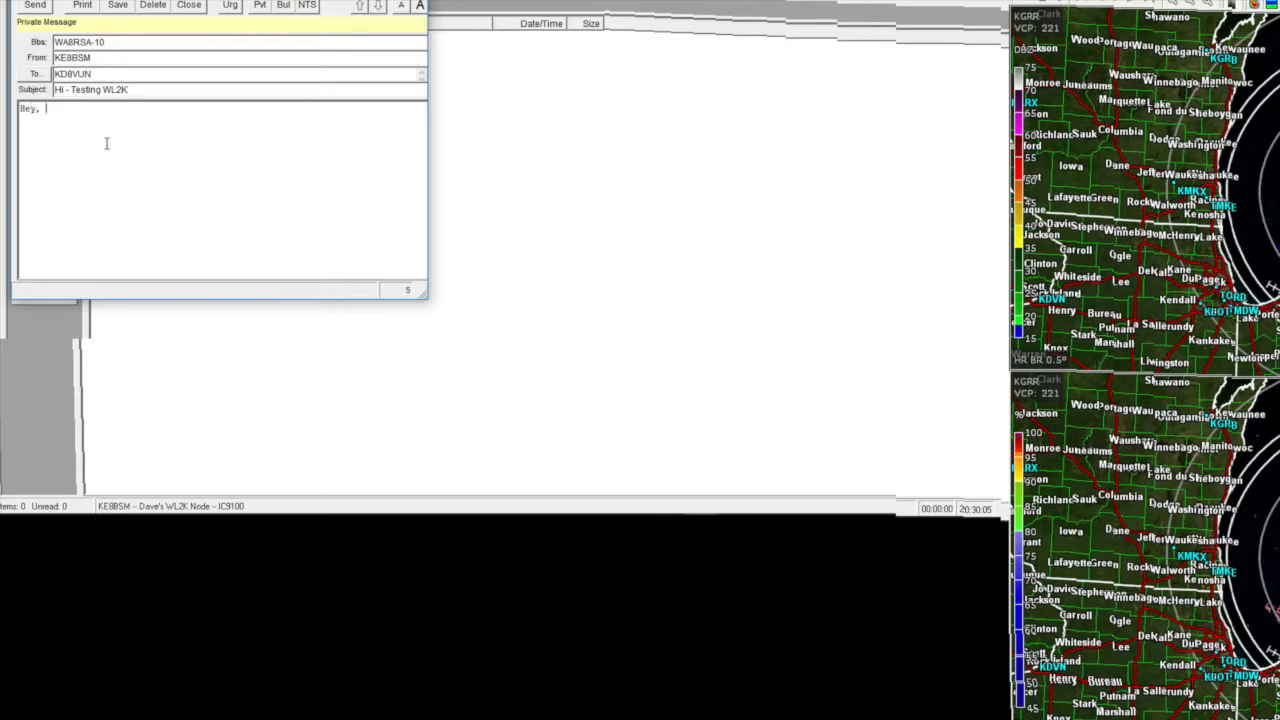
{"action": "type", "text": "ting WL2k F"}
{"action": "key", "text": "BackSpace"}
{"action": "key", "text": "BackSpace"}
{"action": "key", "text": "BackSpace"}
{"action": "type", "text": "K FRO"}
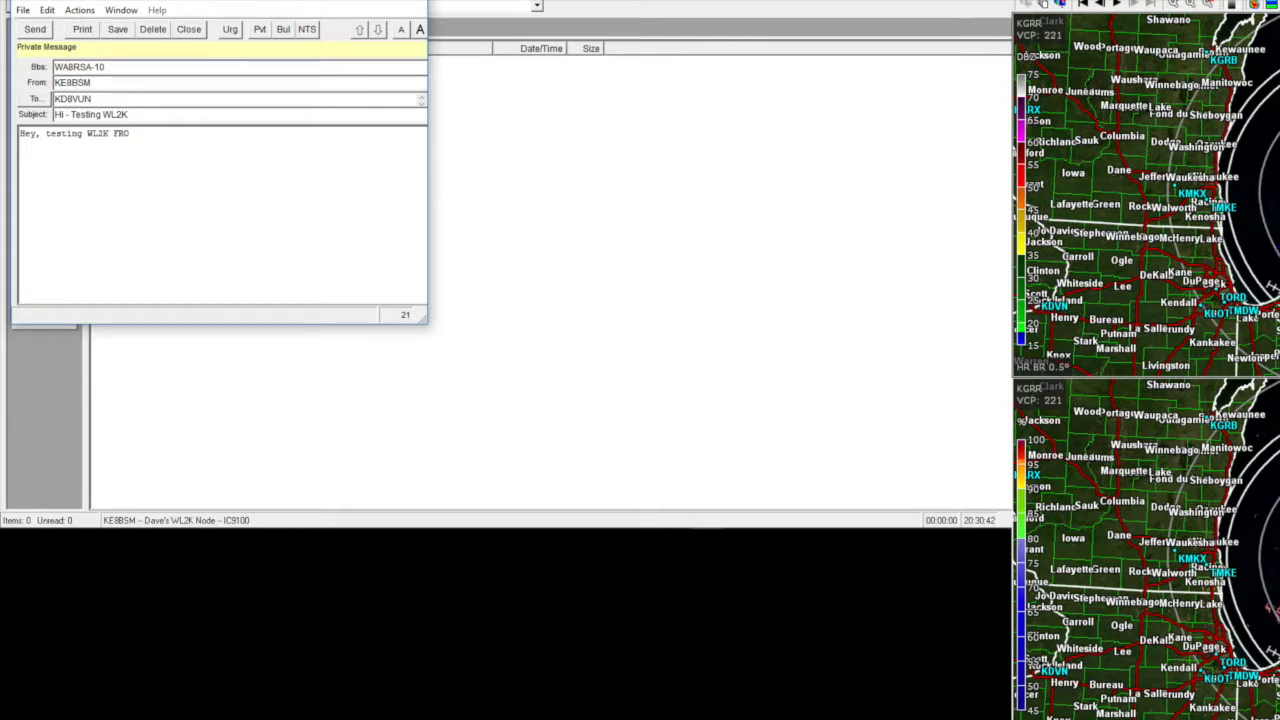
{"action": "key", "text": "BackSpace"}
{"action": "key", "text": "BackSpace"}
{"action": "key", "text": "BackSpace"}
{"action": "type", "text": "from OutpostPPM."}
{"action": "key", "text": "Return"}
{"action": "key", "text": "Return"}
{"action": "type", "text": "You'"}
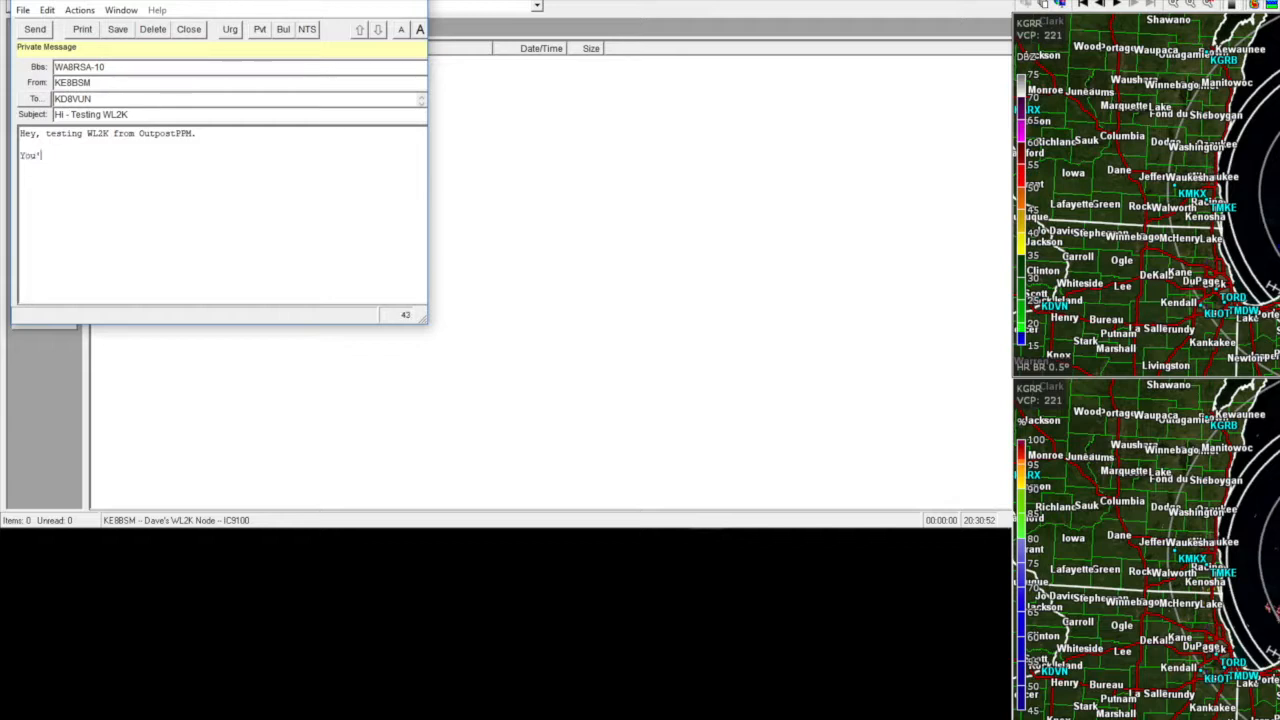
{"action": "type", "text": "re on YouTube! 8"}
{"action": "type", "text": "aha"}
{"action": "key", "text": "Return"}
{"action": "key", "text": "Return"}
{"action": "type", "text": "73 de K"}
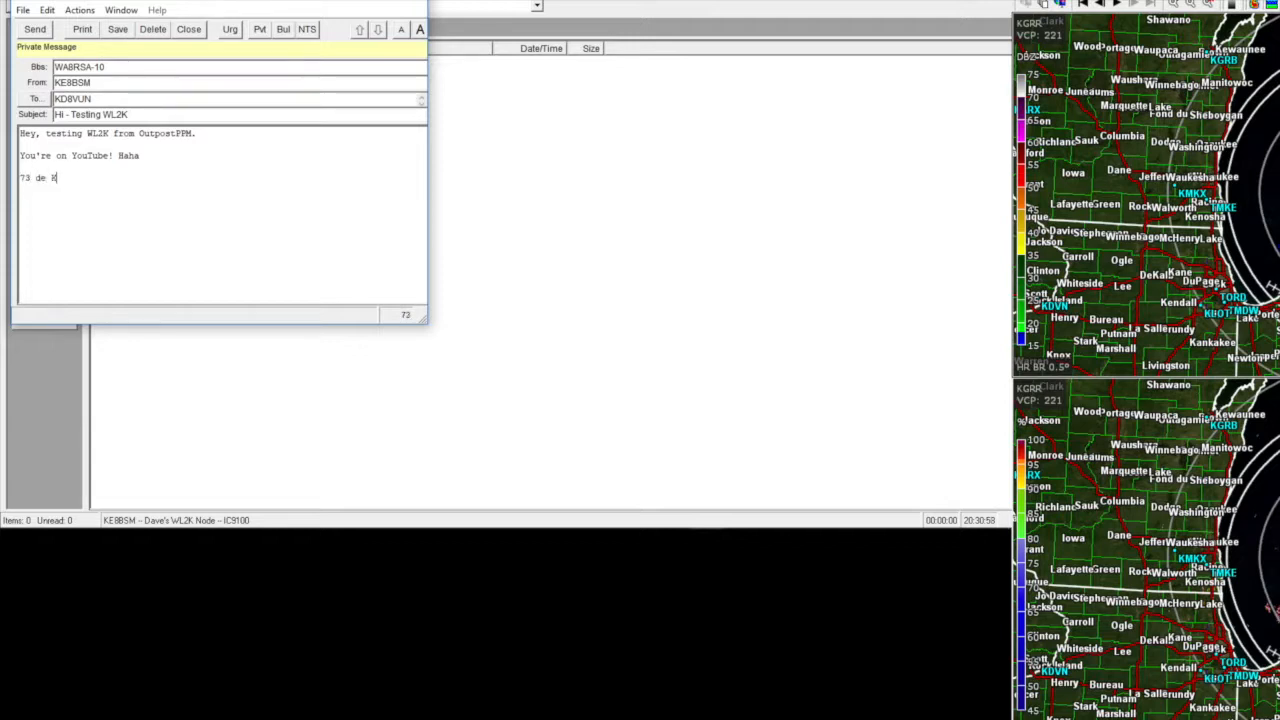
{"action": "type", "text": "E8BSM"}
{"action": "key", "text": "Return"}
{"action": "type", "text": "Zach"}
{"action": "left_click", "coordinate": [35, 29]}
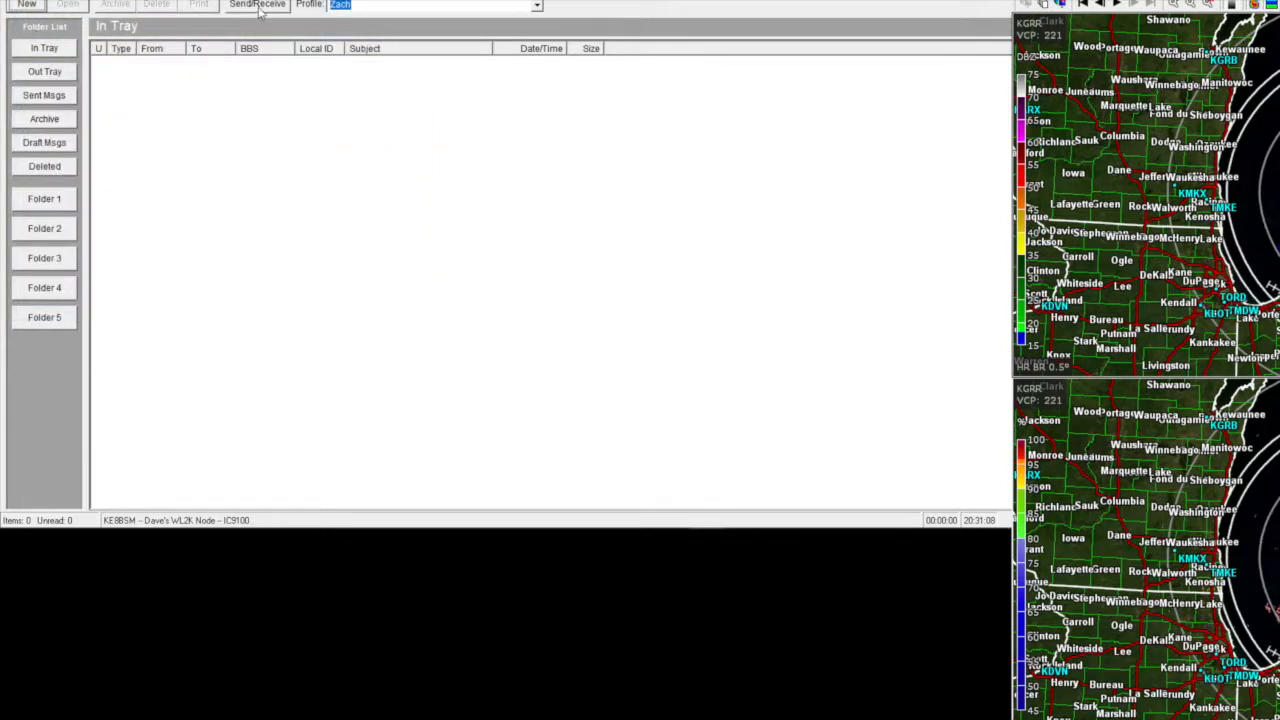
- Run Send/Receive so the test message goes out through WA8RSA-10
{"action": "left_click", "coordinate": [257, 5]}
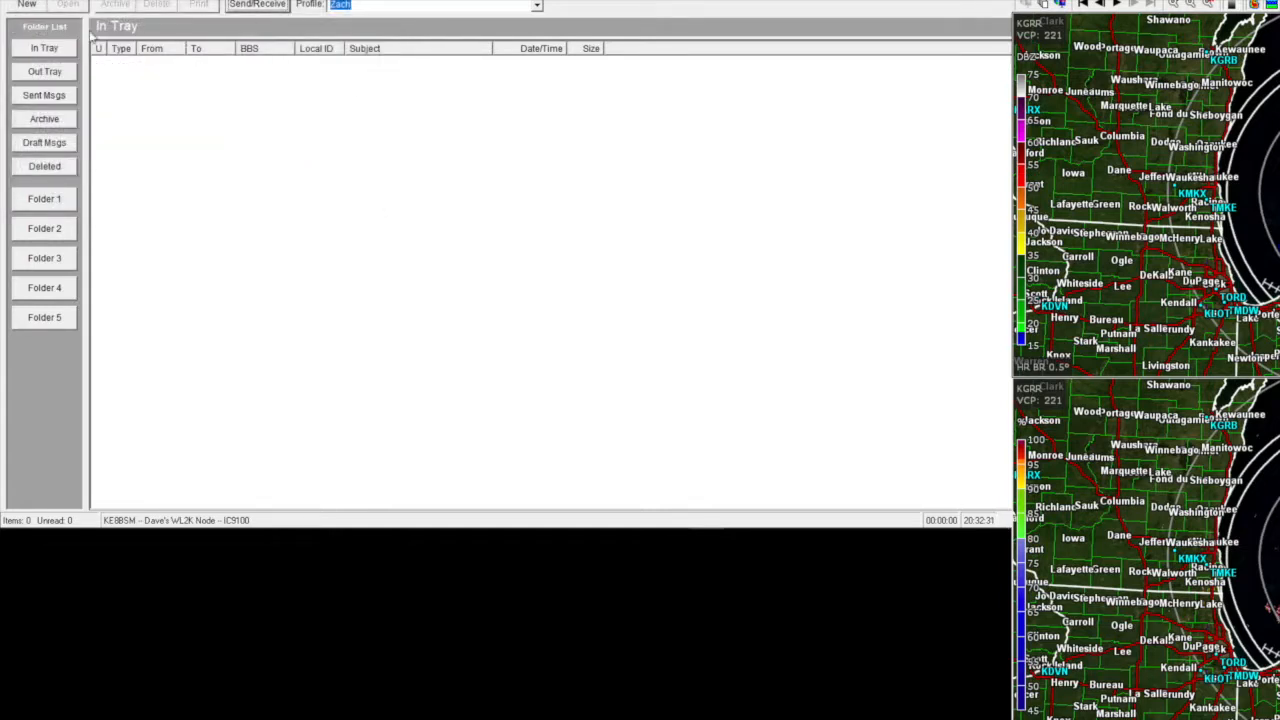
- Start another private message with an 'smtp:' recipient, then discard it without saving
{"action": "left_click", "coordinate": [27, 6]}
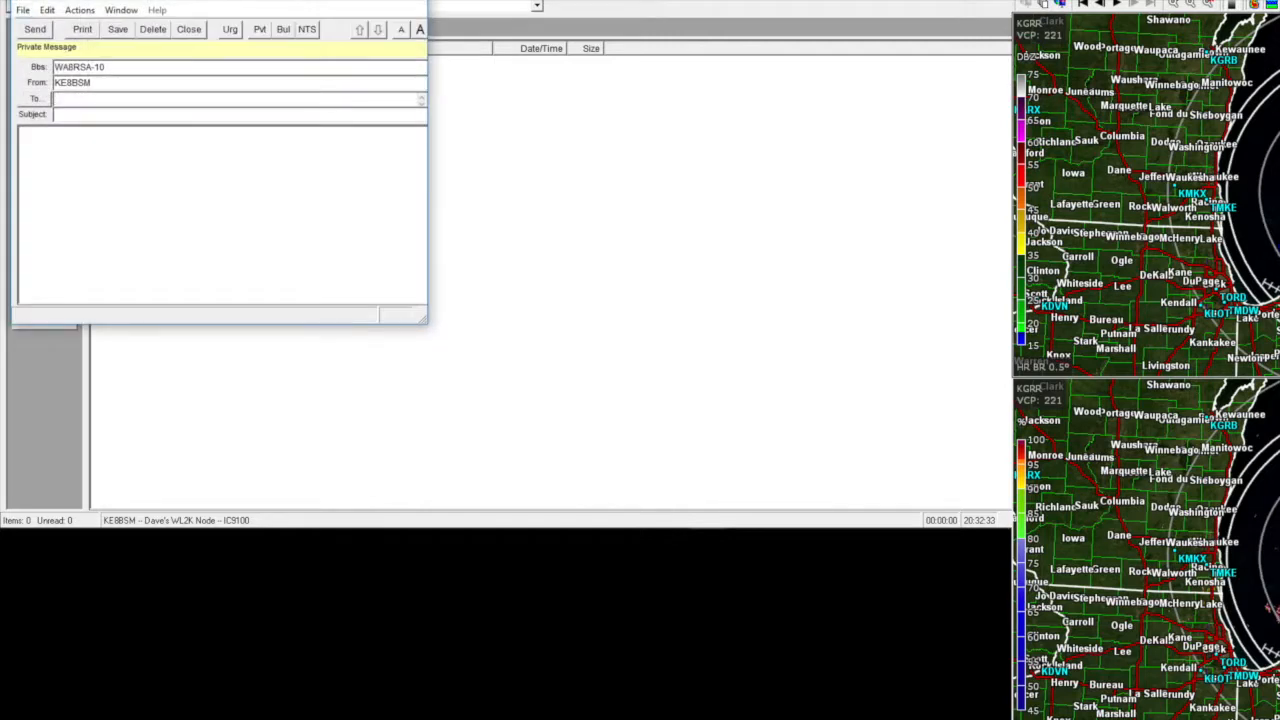
{"action": "type", "text": "smtp:"}
{"action": "left_click", "coordinate": [415, 7]}
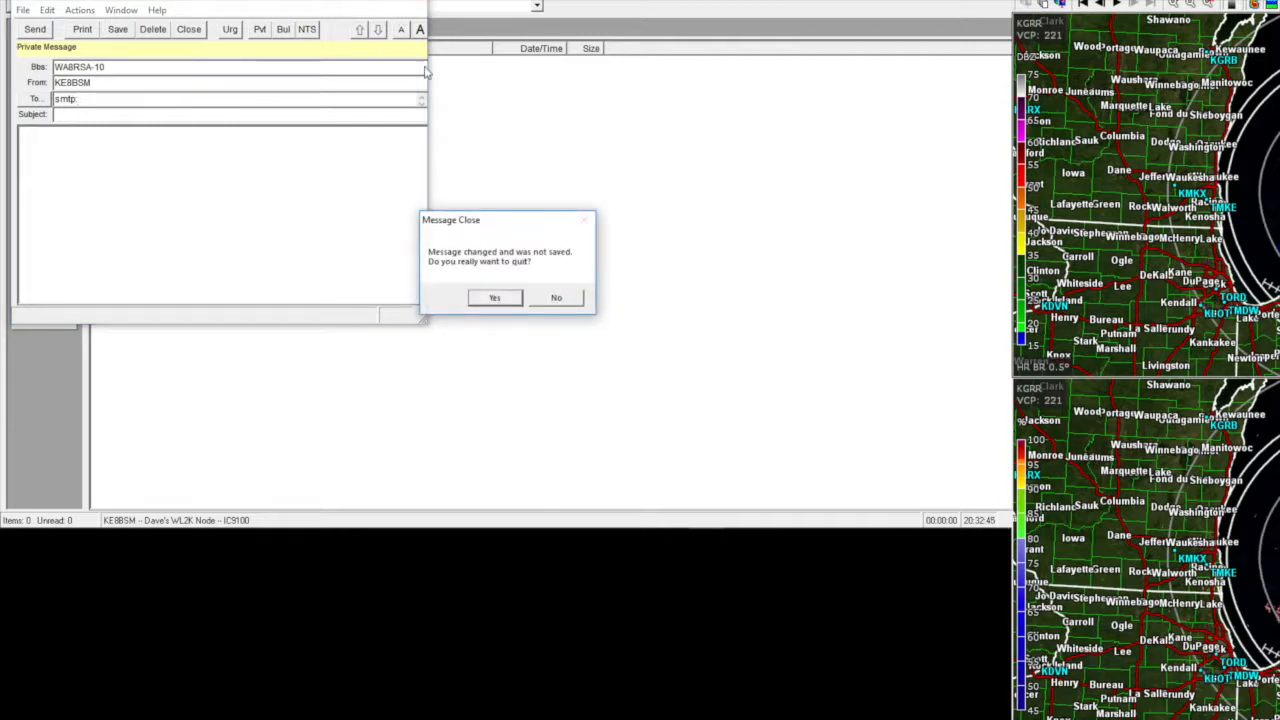
{"action": "left_click", "coordinate": [496, 299]}
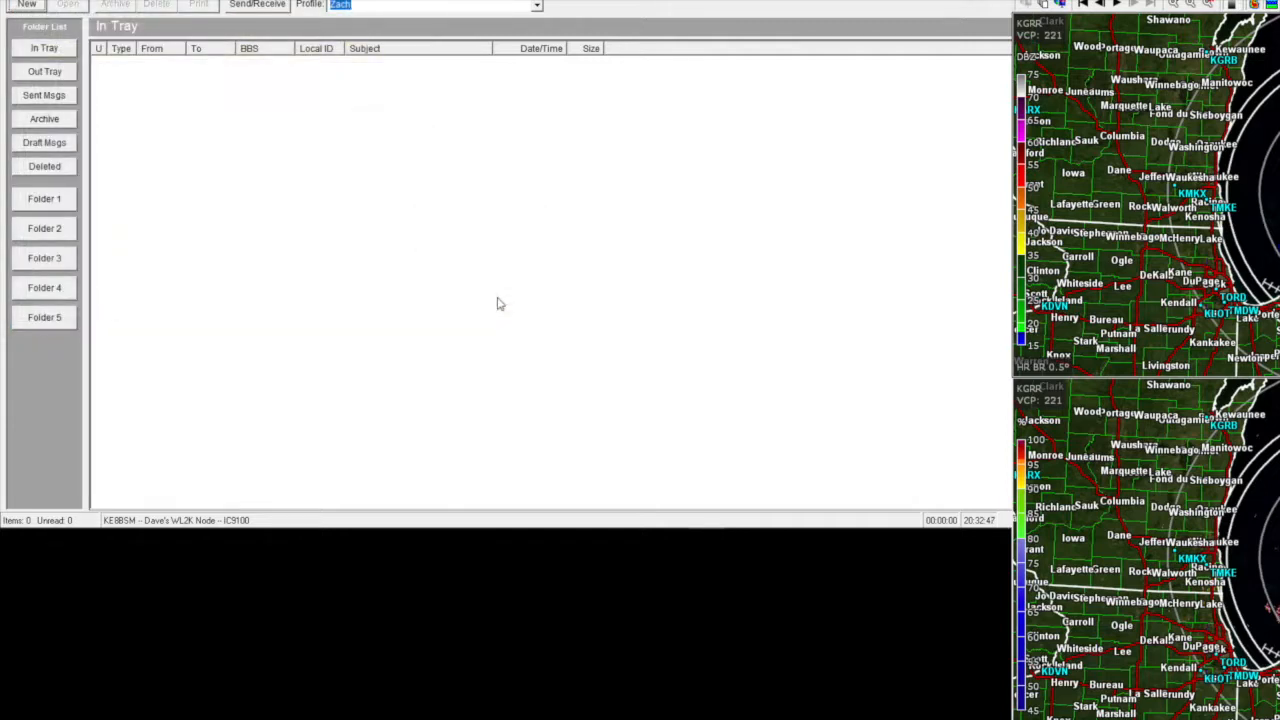